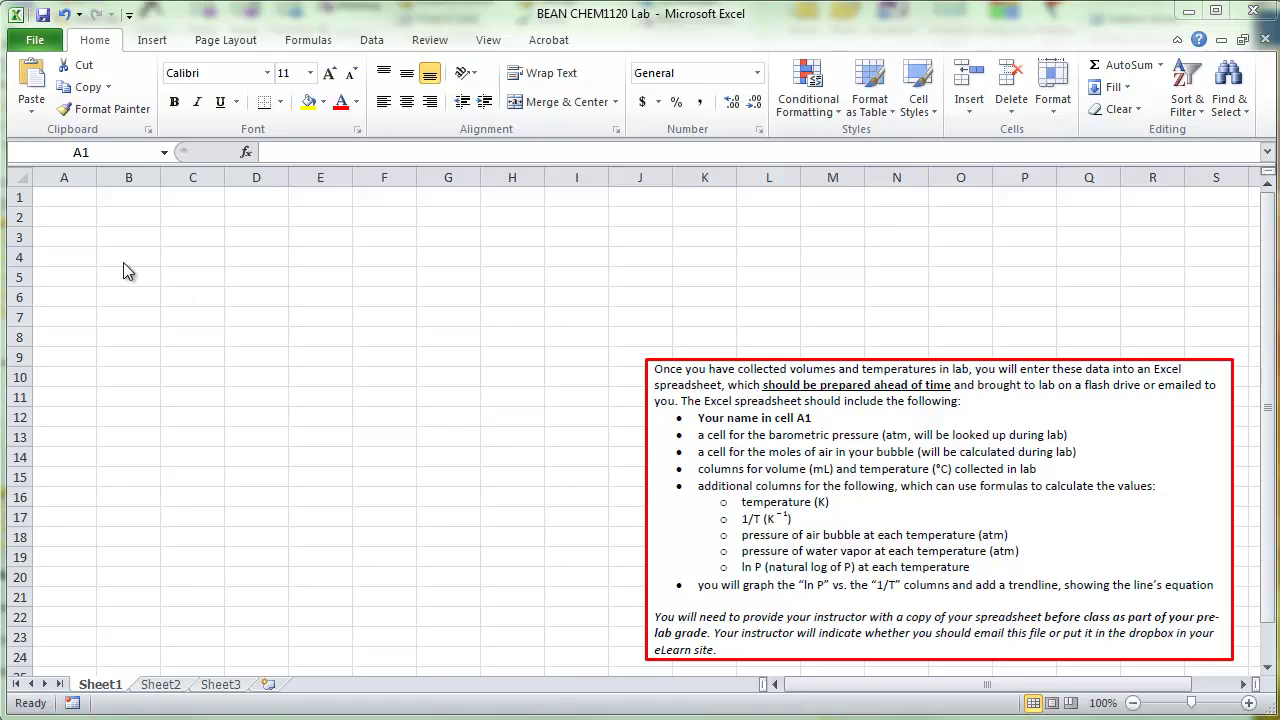
# Step: Enter the student's name in A1 and widen column A to fit it
pyautogui.click(68, 197)
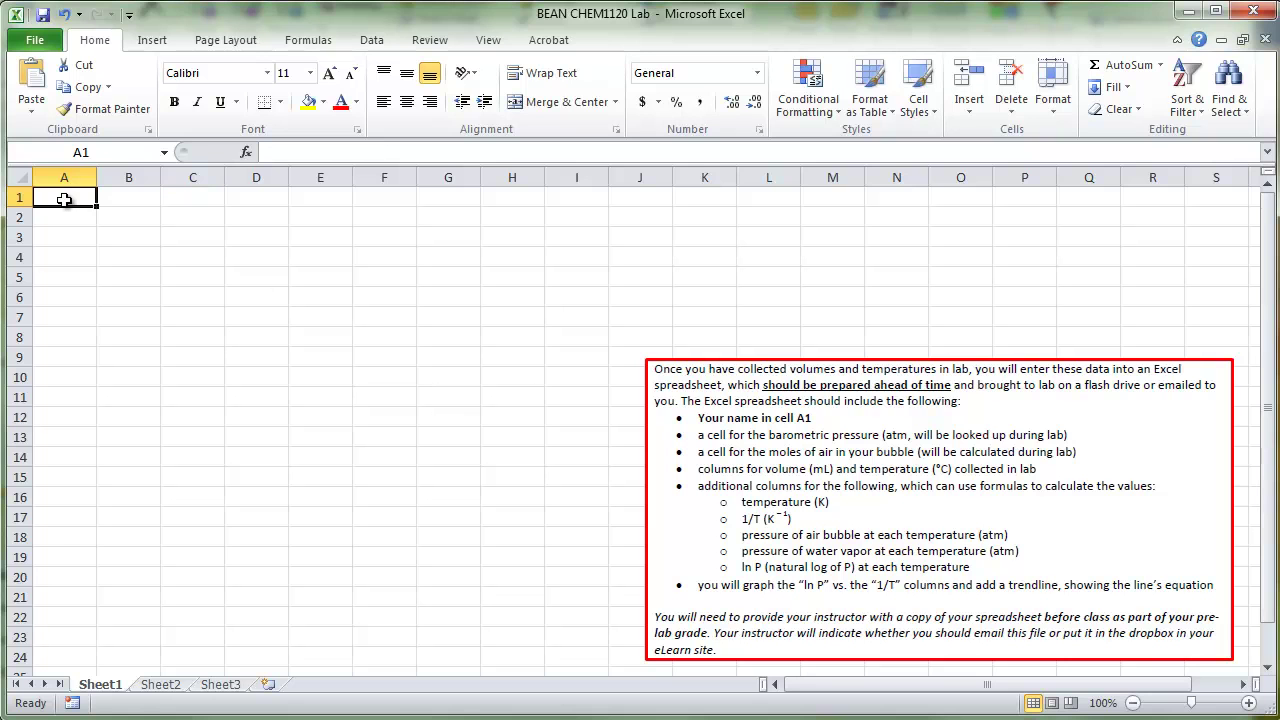
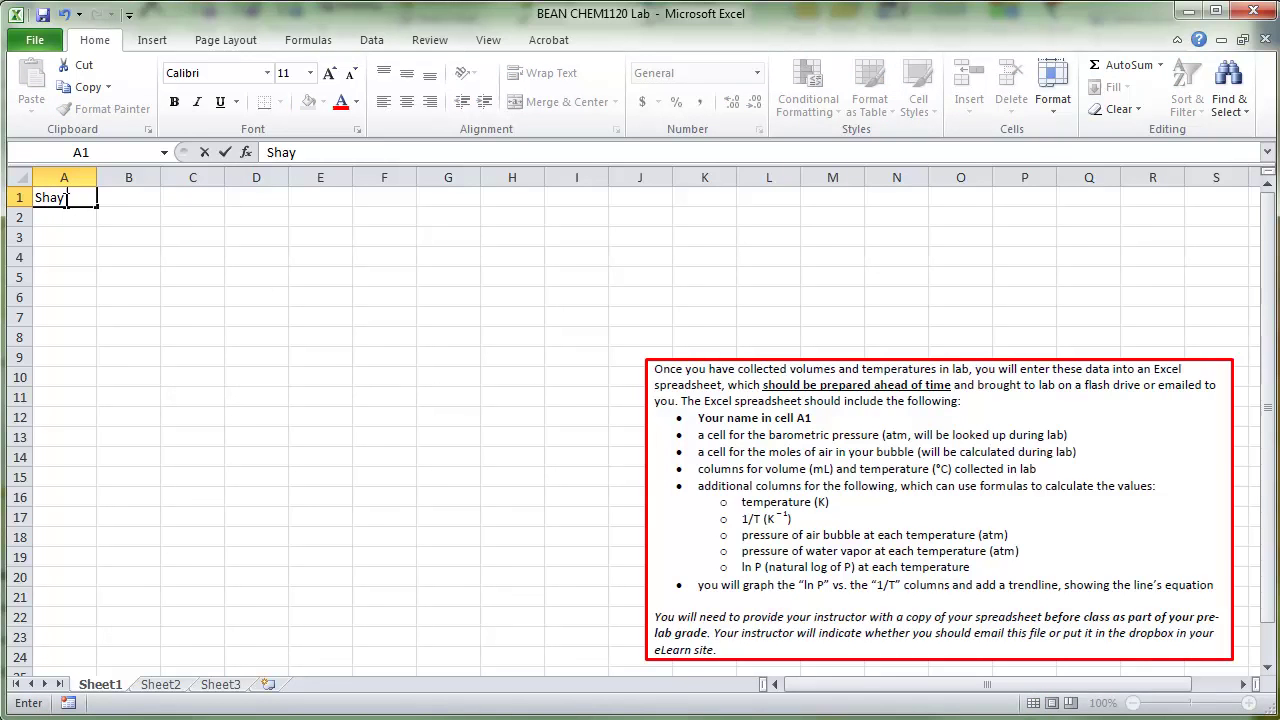
pyautogui.press('Return')
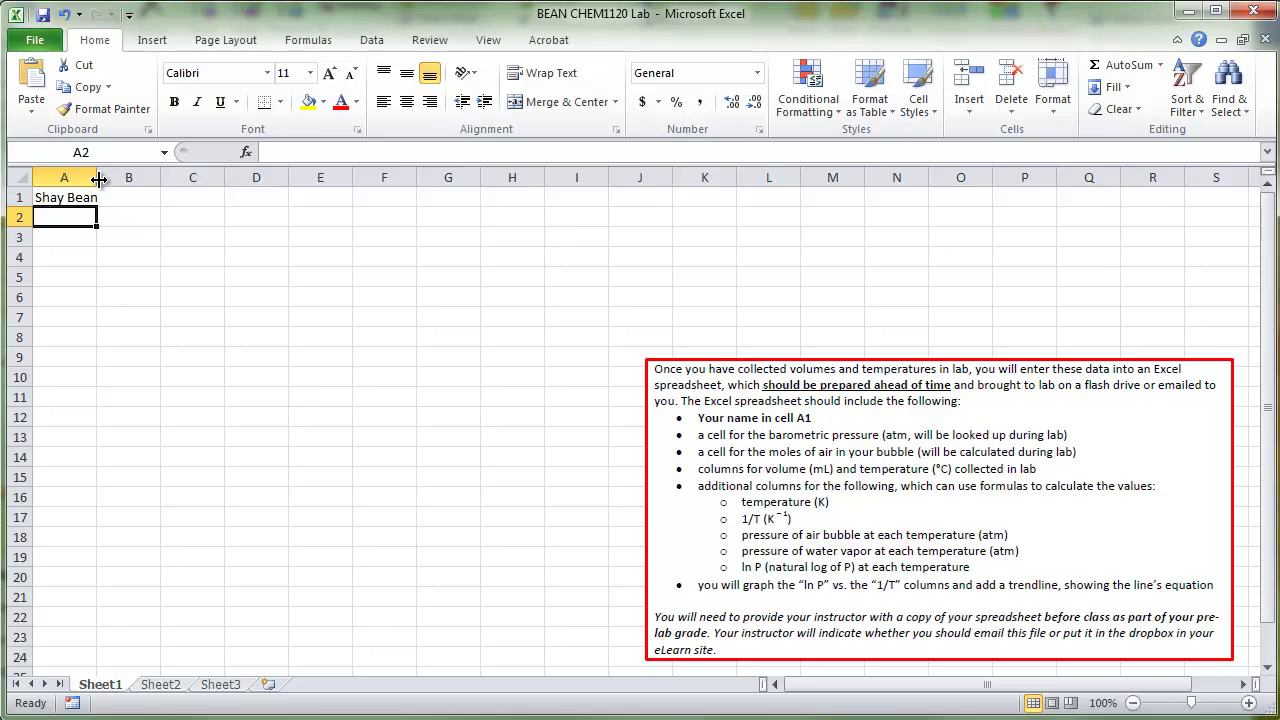
pyautogui.moveTo(97, 179); pyautogui.dragTo(106, 178)
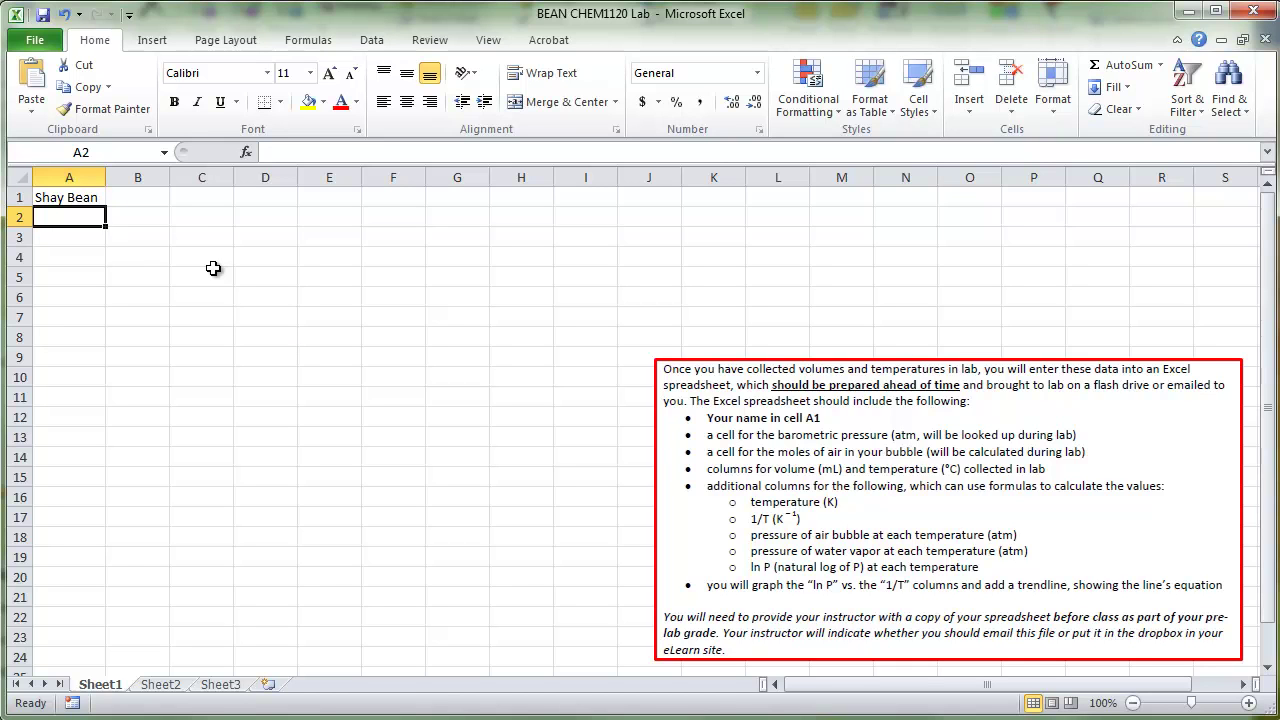
# Step: Label A2 'Atmospheric P' and A3 'moles air (mol)', ending at A5
pyautogui.write('Atmos')
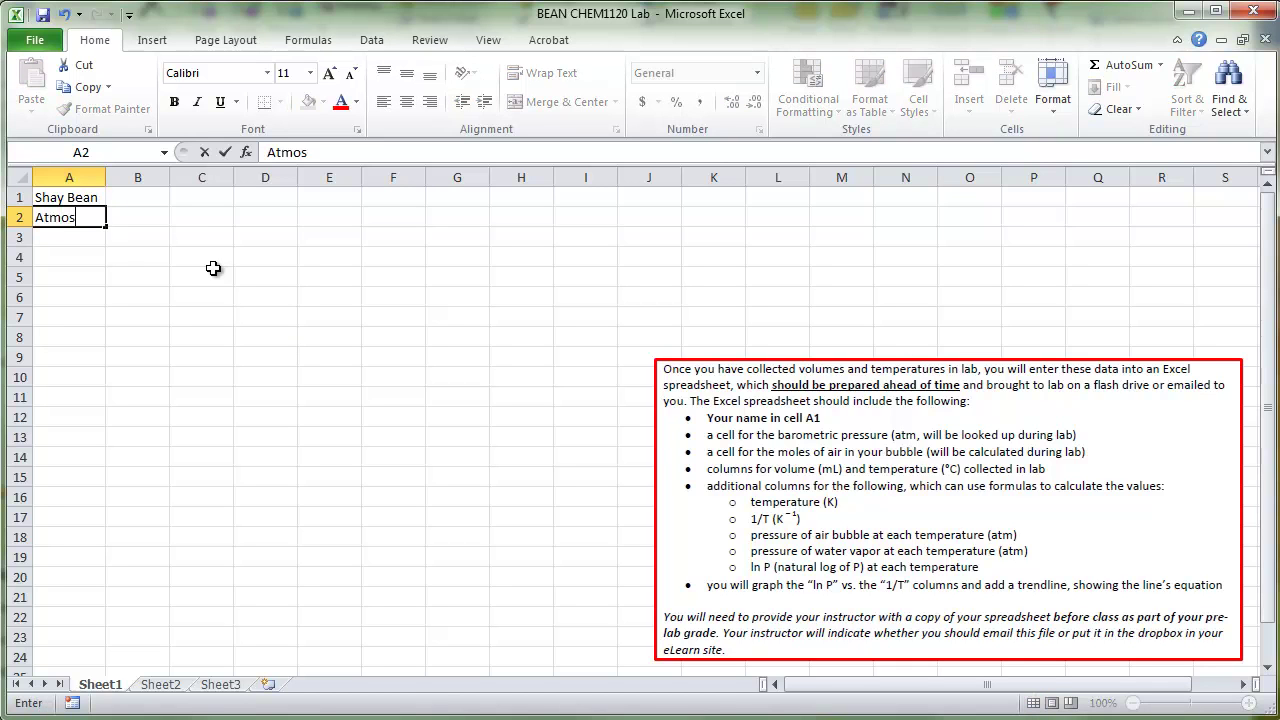
pyautogui.write('pheric')
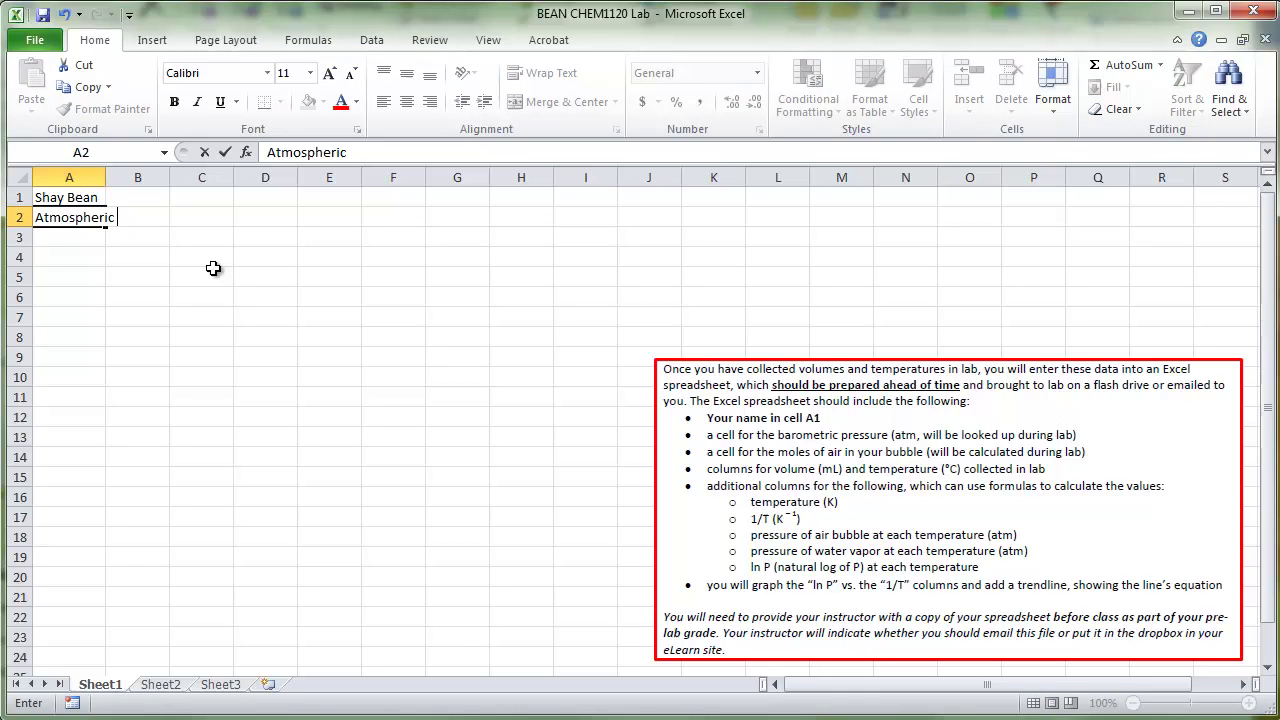
pyautogui.write(' P')
pyautogui.press('Return')
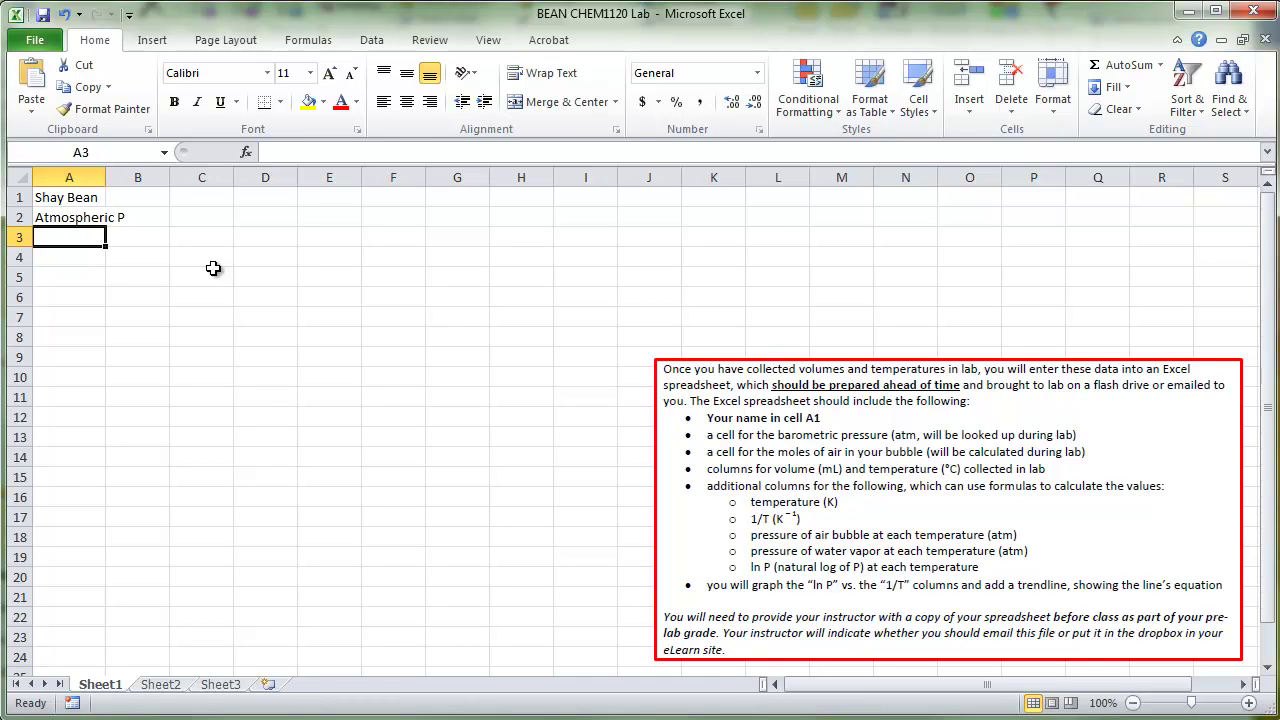
pyautogui.write('moles air')
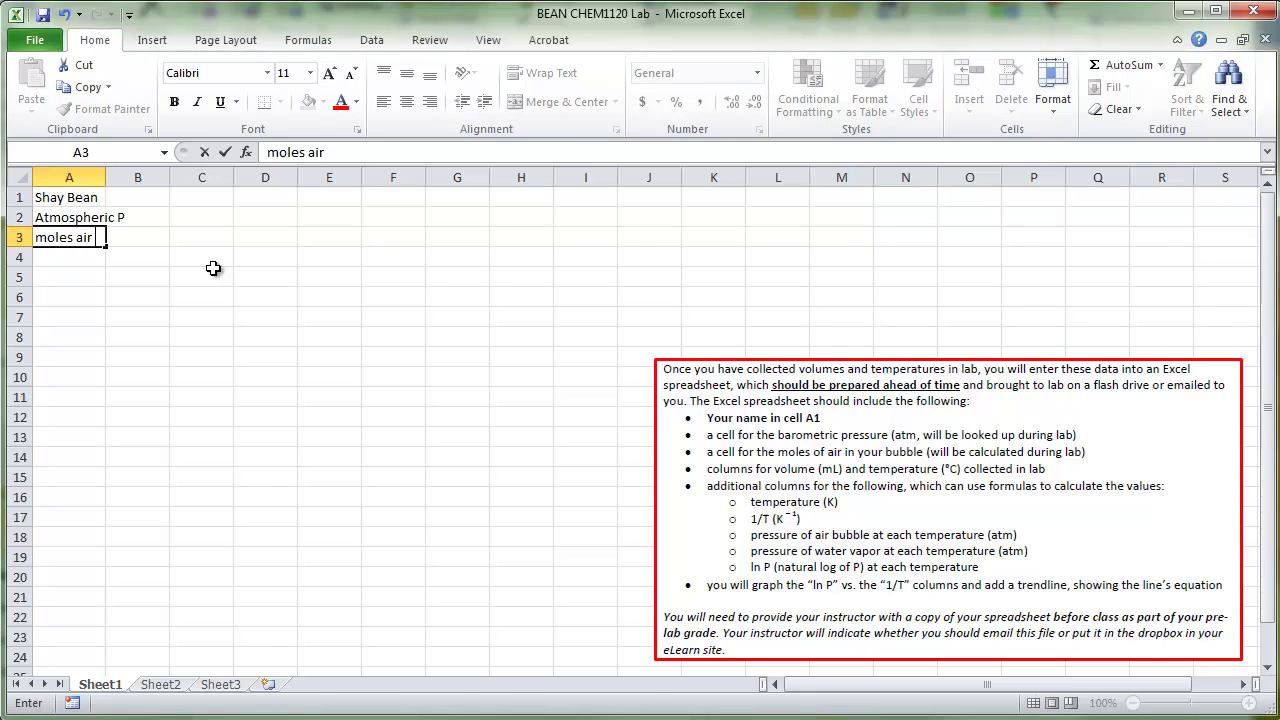
pyautogui.write(' (mol)')
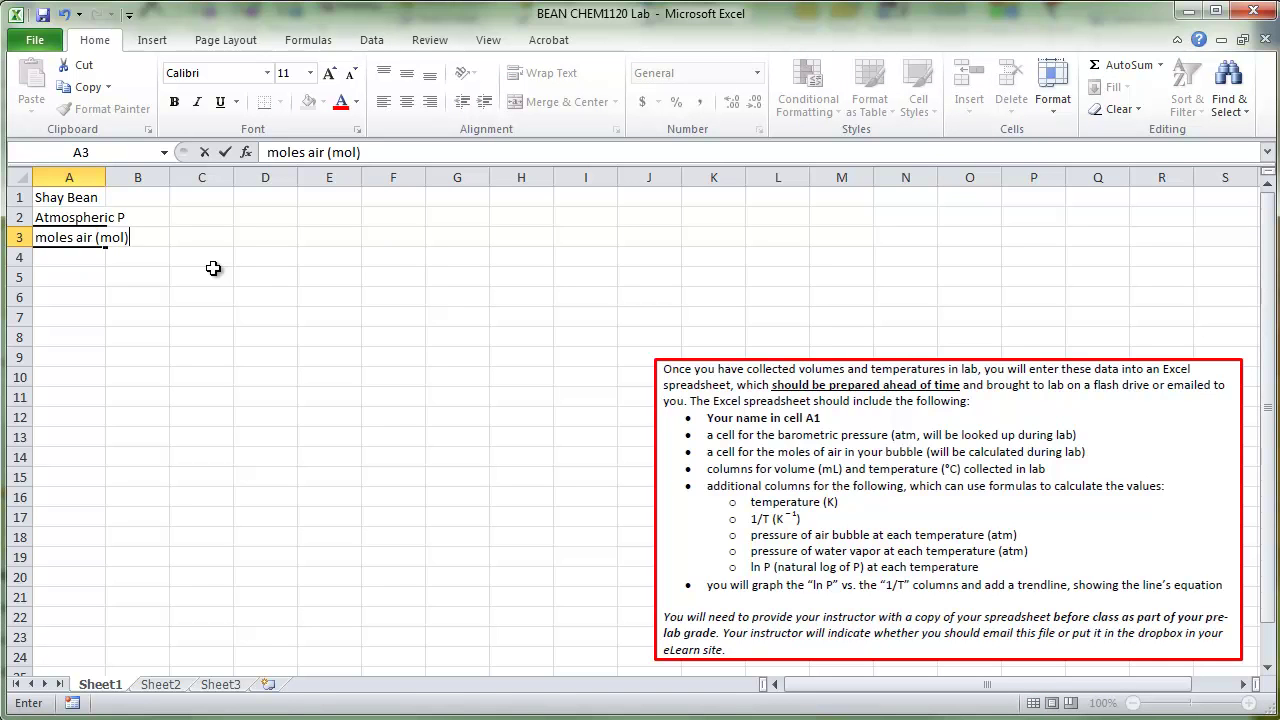
pyautogui.press('Return')
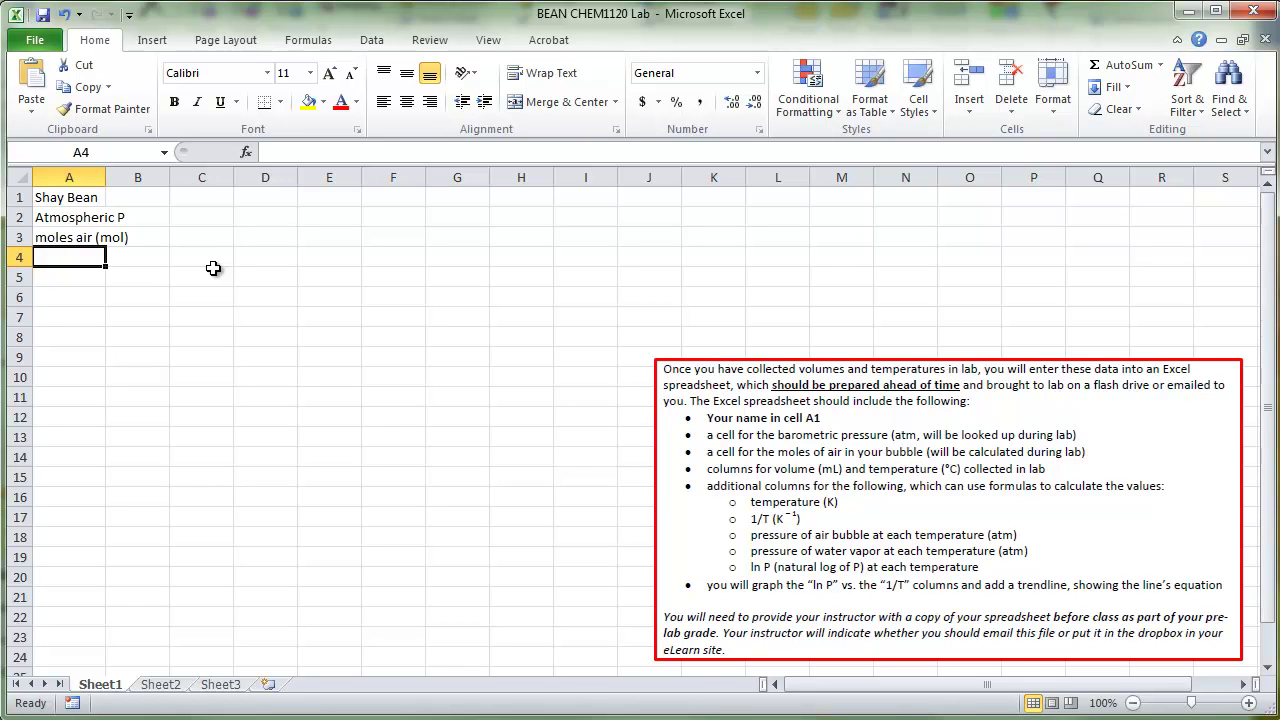
pyautogui.press('Return')
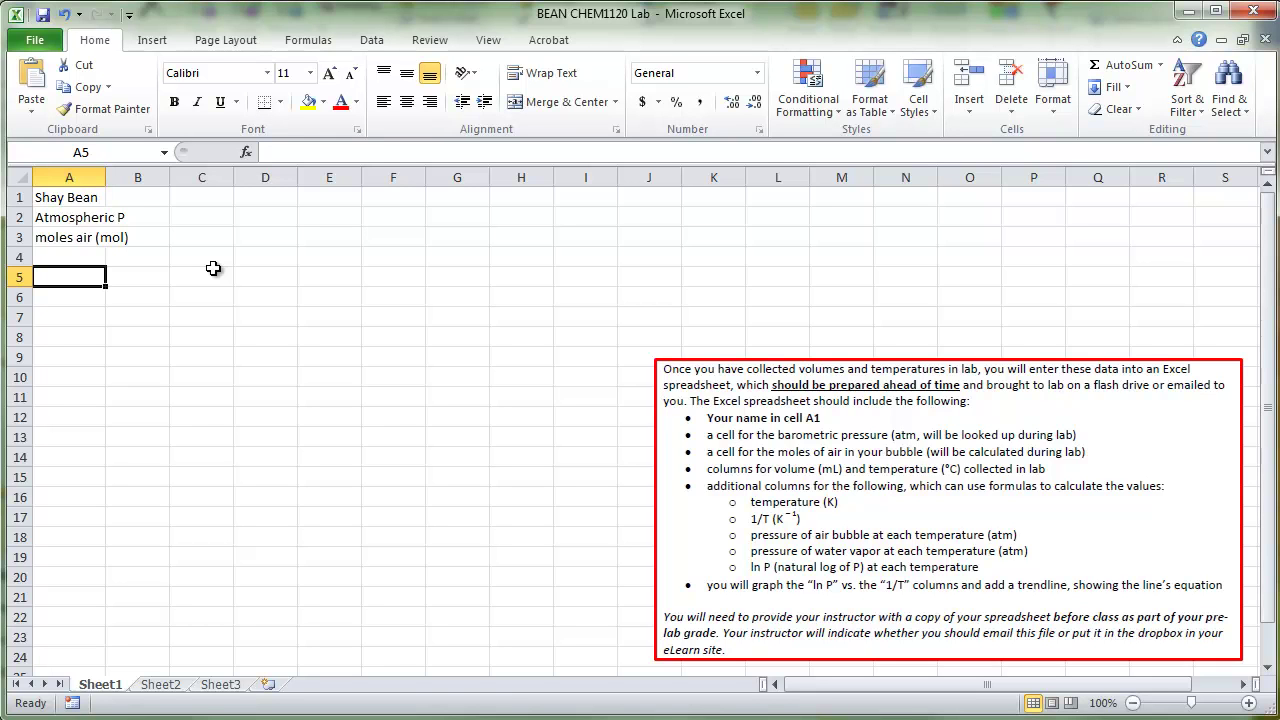
# Step: Put 'Volume (mL)' in B5 and start the 'Temp (C)' heading in C5
pyautogui.press('Right')
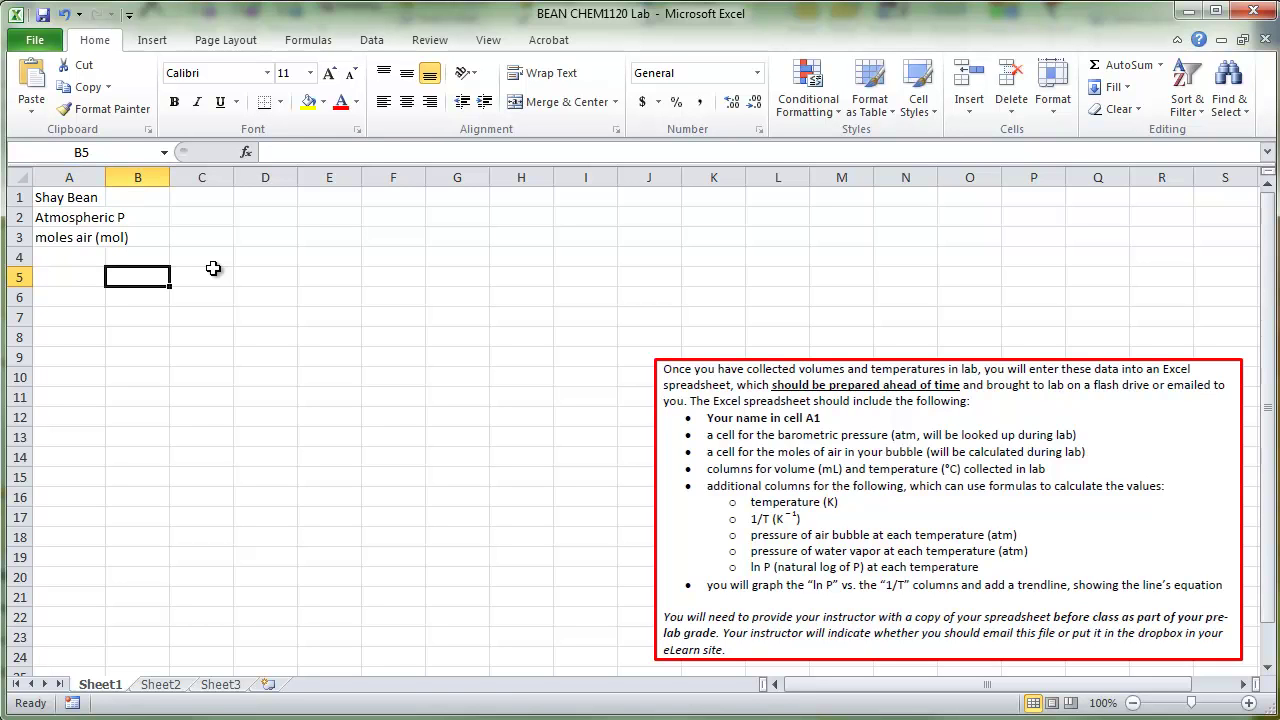
pyautogui.write('Vo')
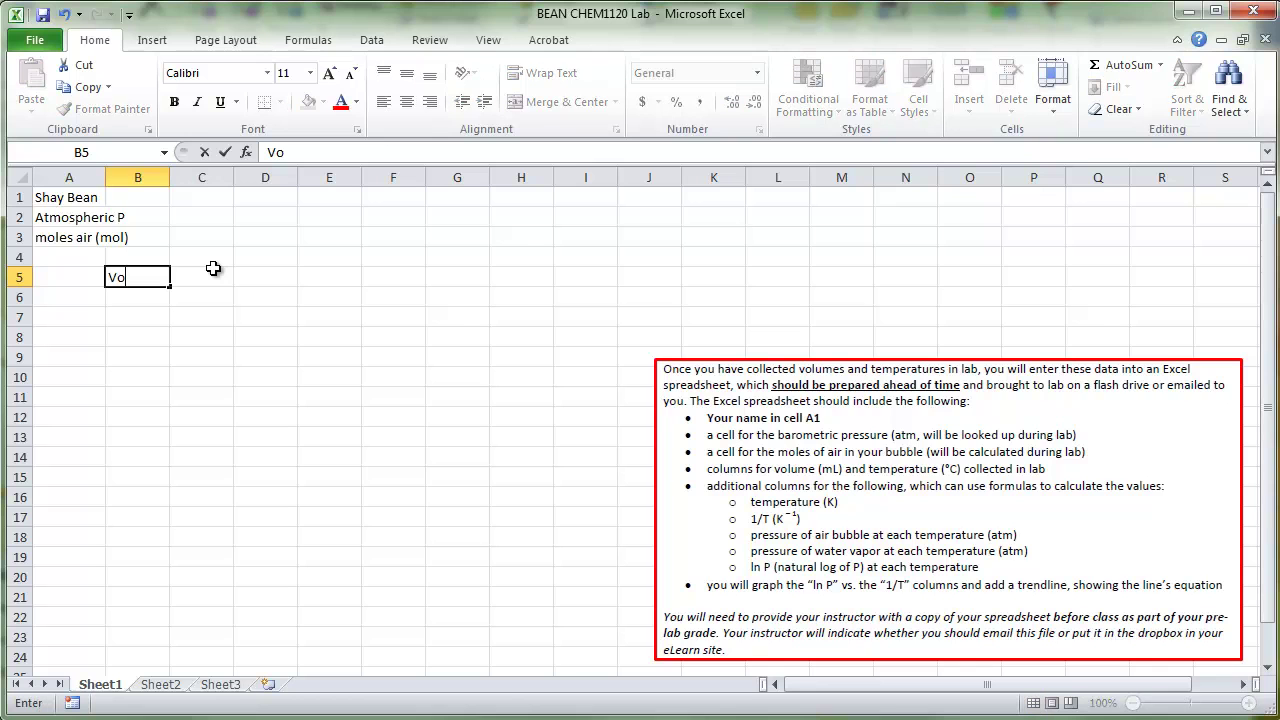
pyautogui.write('lume (mL)')
pyautogui.press('Tab')
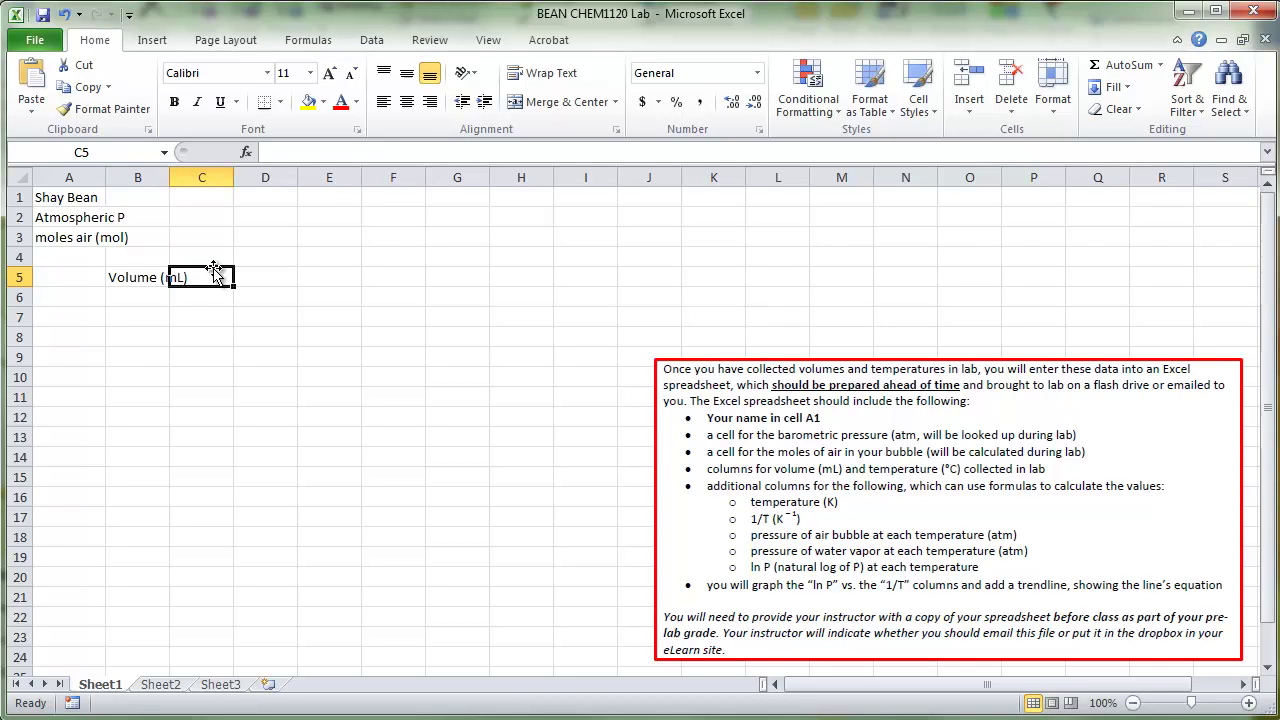
pyautogui.write('Temp (C')
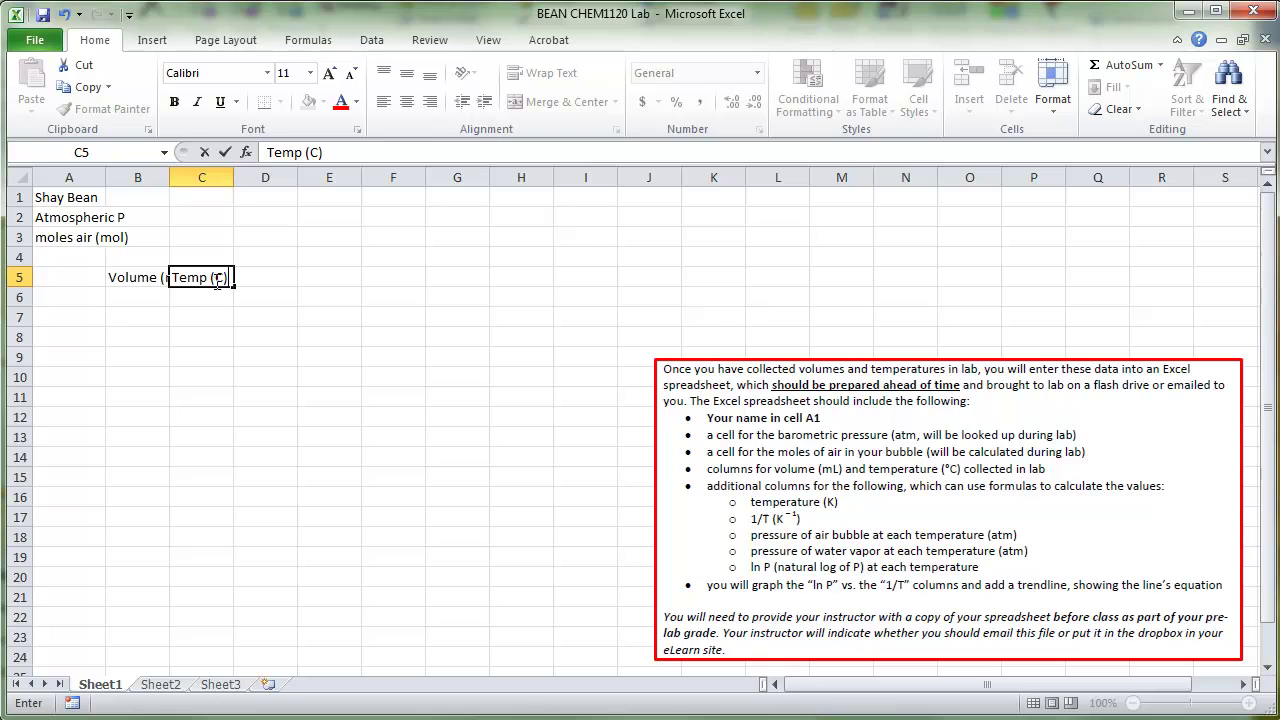
pyautogui.click(224, 283)
# Step: Insert a Degree Sign symbol so the C5 heading reads 'Temp (°C)'
pyautogui.click(155, 45)
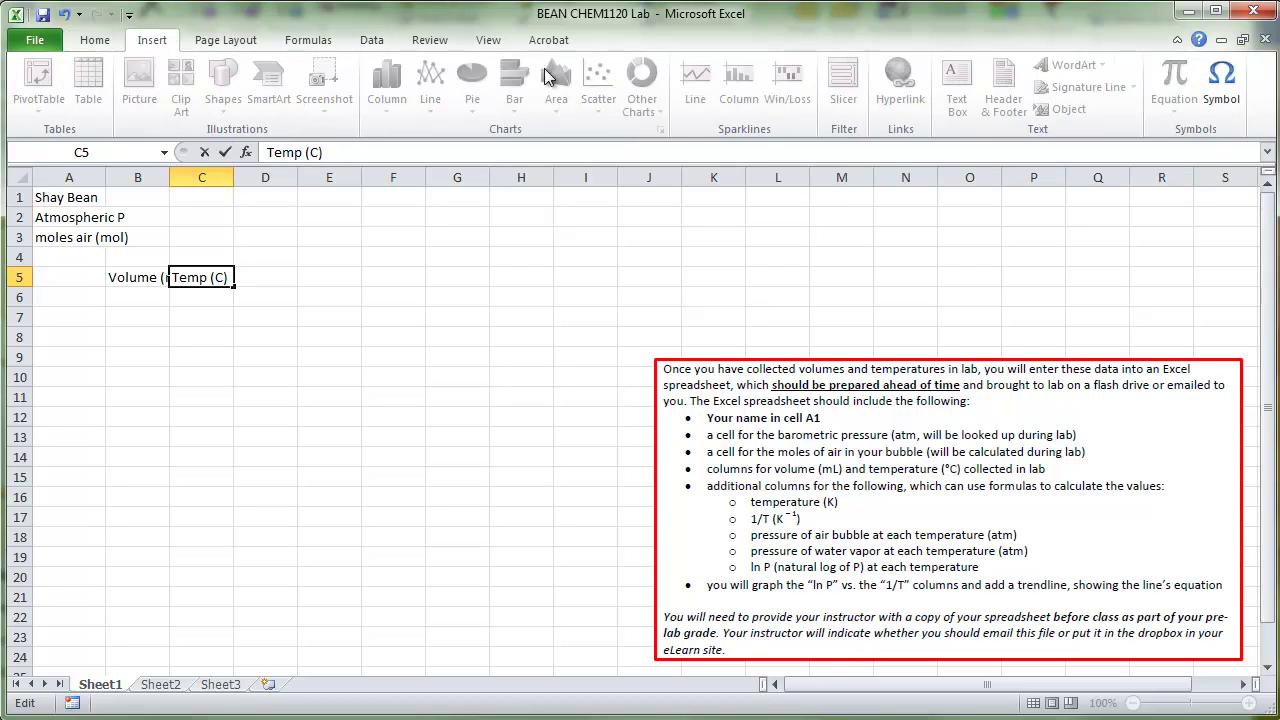
pyautogui.click(1224, 85)
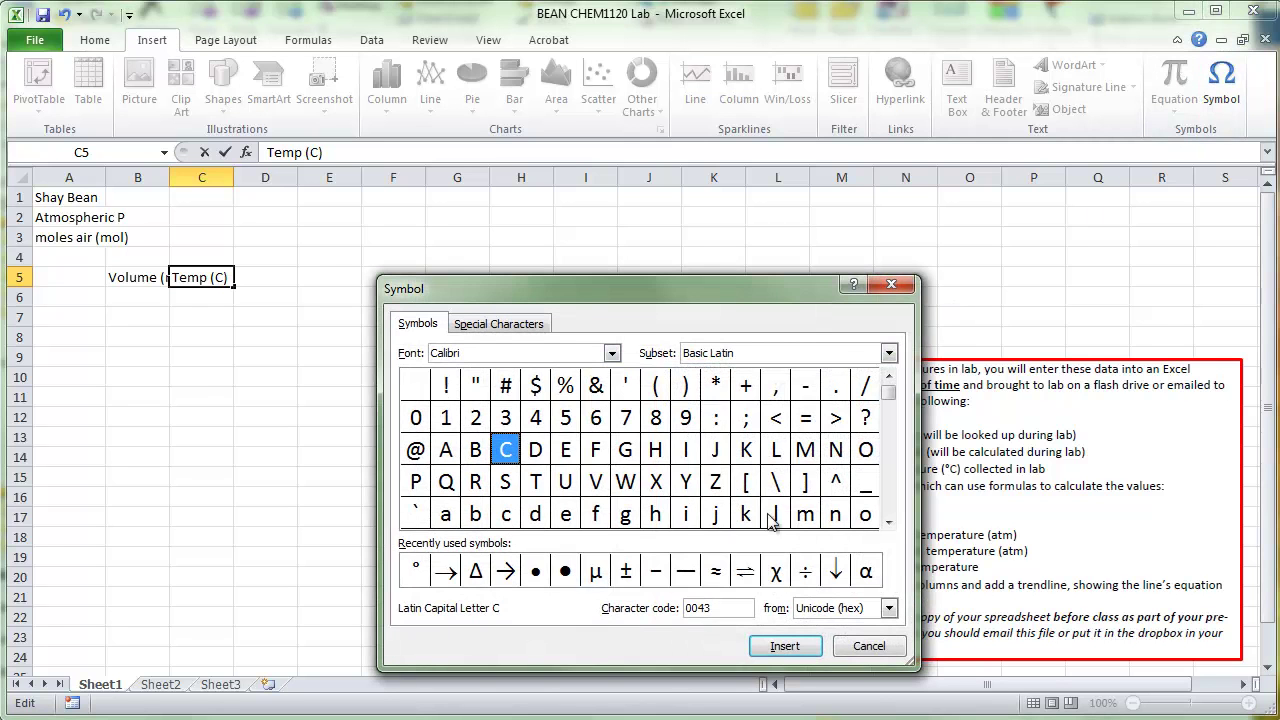
pyautogui.click(422, 578)
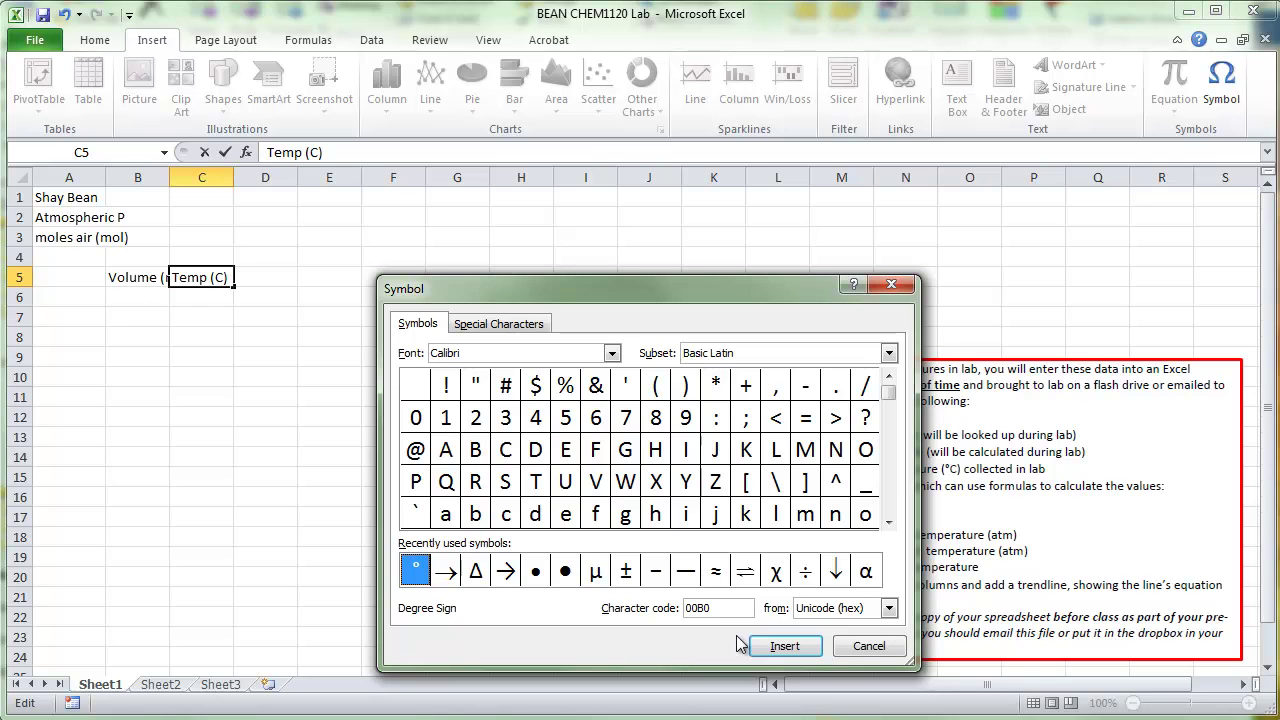
pyautogui.click(790, 647)
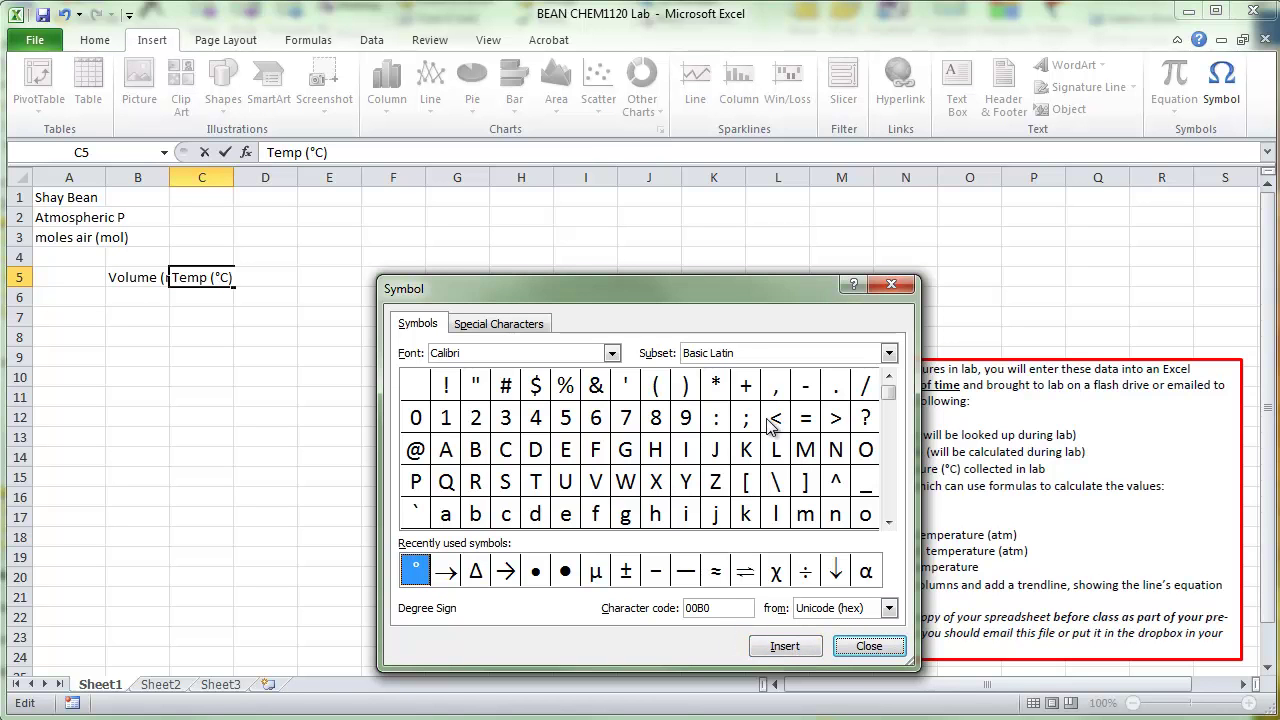
pyautogui.click(870, 647)
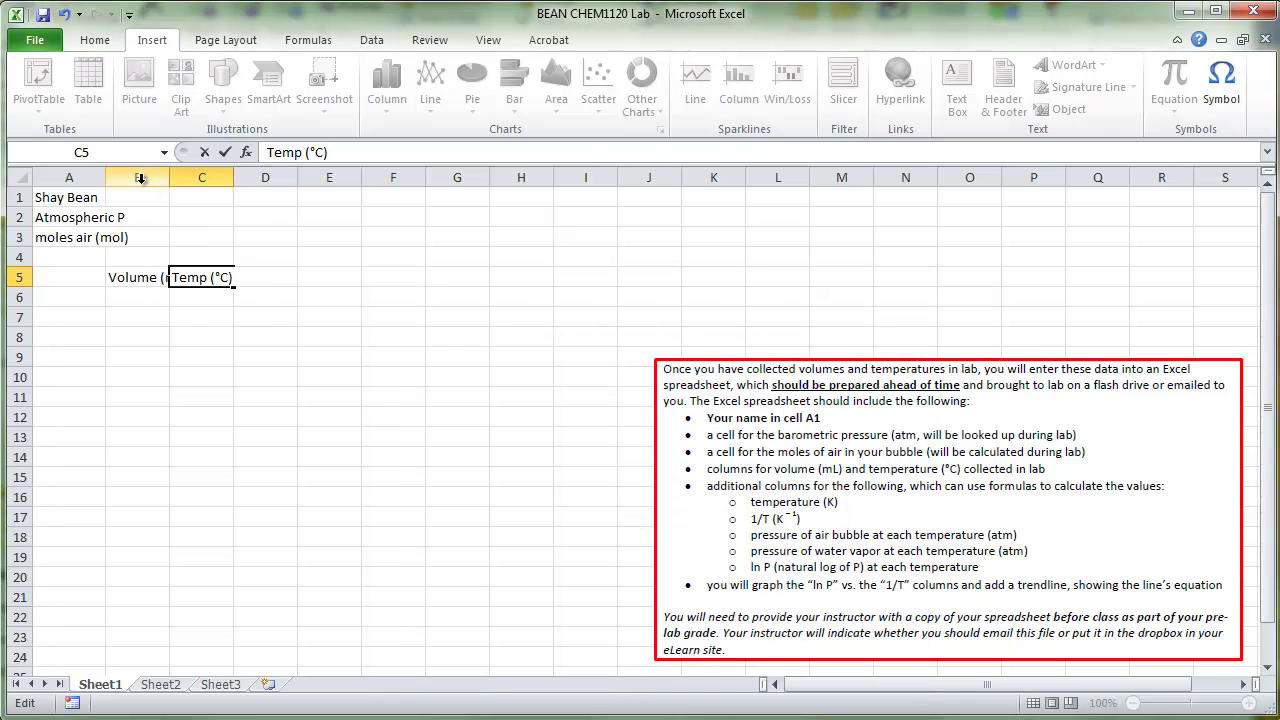
# Step: Autofit columns A–C and move the instructions box up and to the left
pyautogui.moveTo(137, 177); pyautogui.dragTo(215, 177)
pyautogui.moveTo(70, 177); pyautogui.dragTo(232, 180)
pyautogui.doubleClick(232, 180)
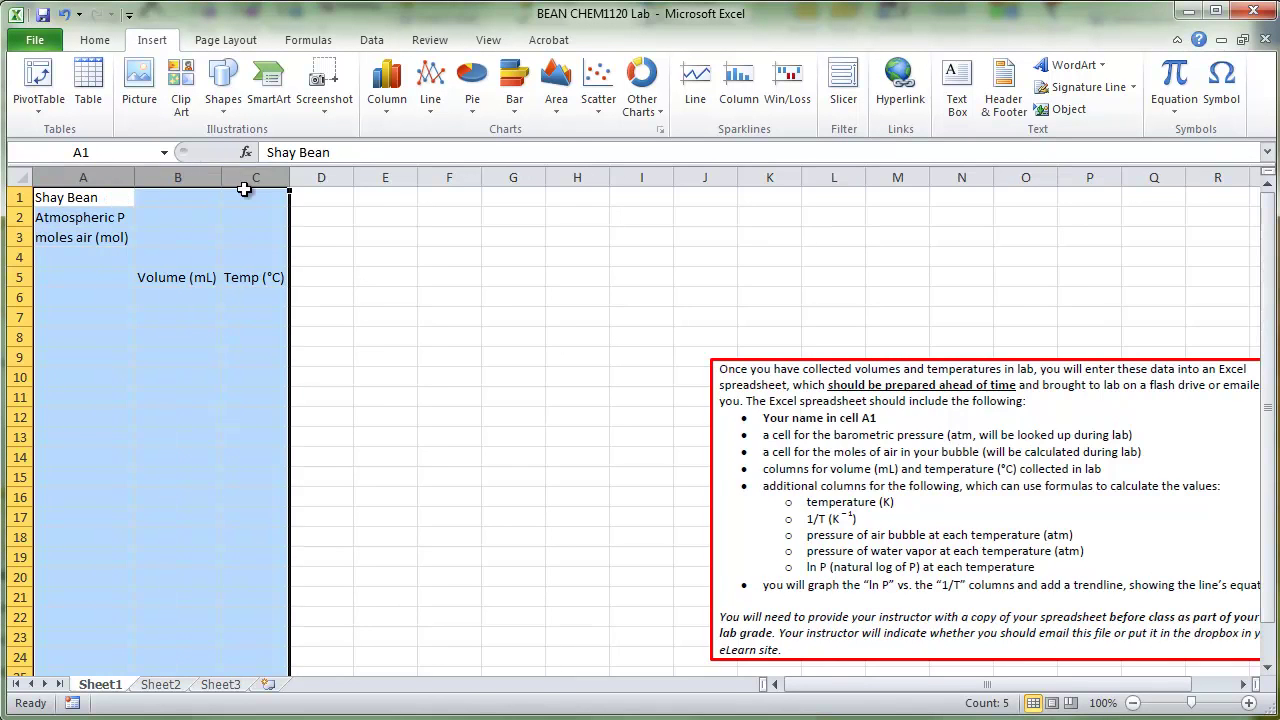
pyautogui.click(275, 275)
pyautogui.moveTo(80, 177); pyautogui.dragTo(252, 180)
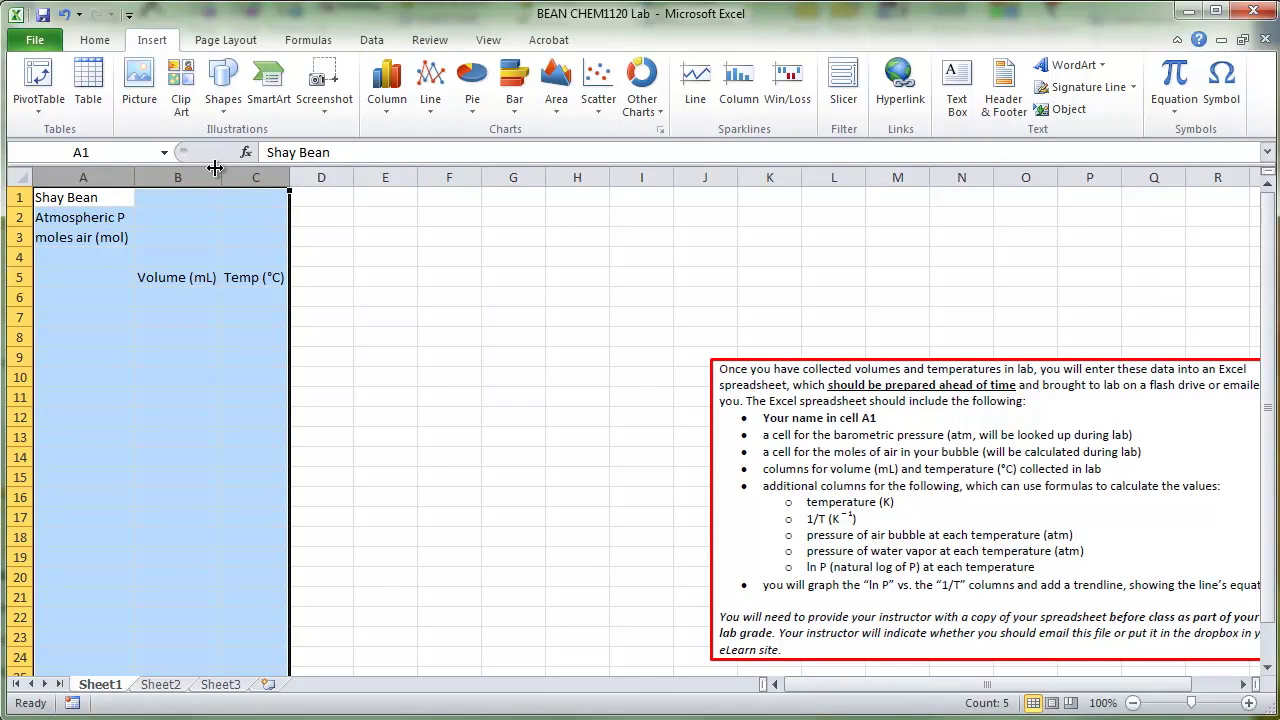
pyautogui.click(220, 240)
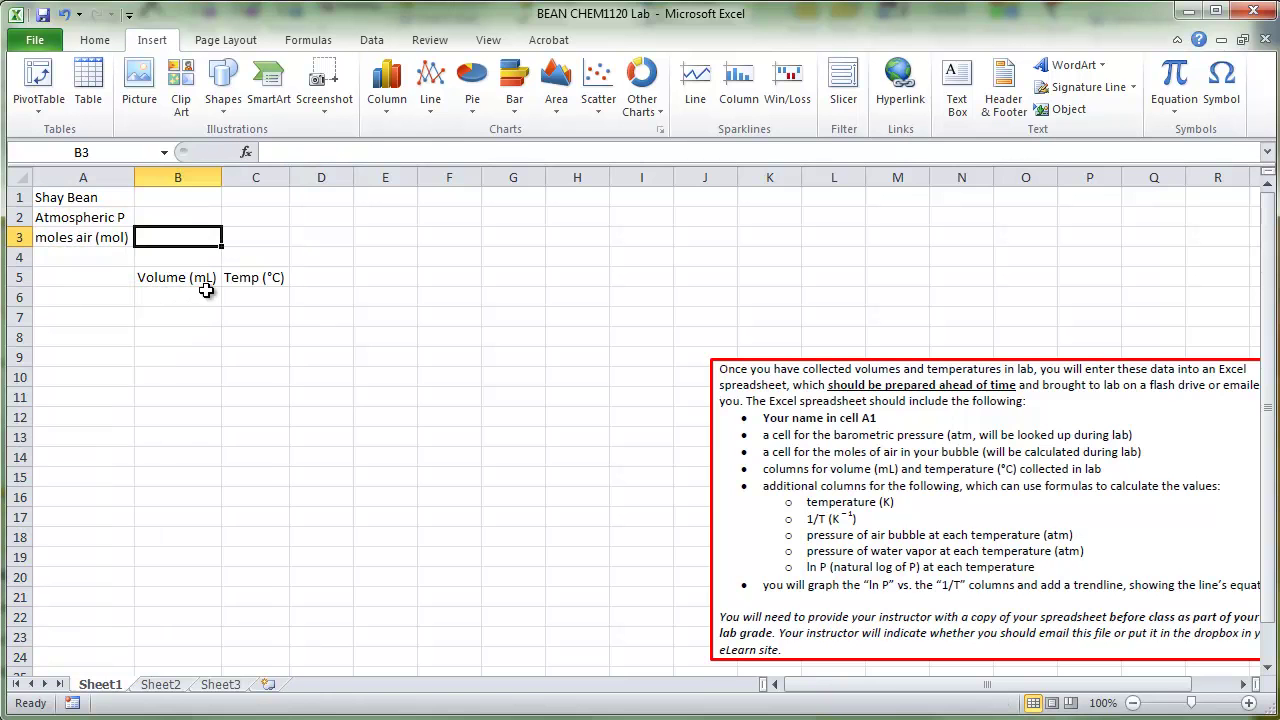
pyautogui.moveTo(692, 378); pyautogui.dragTo(615, 367)
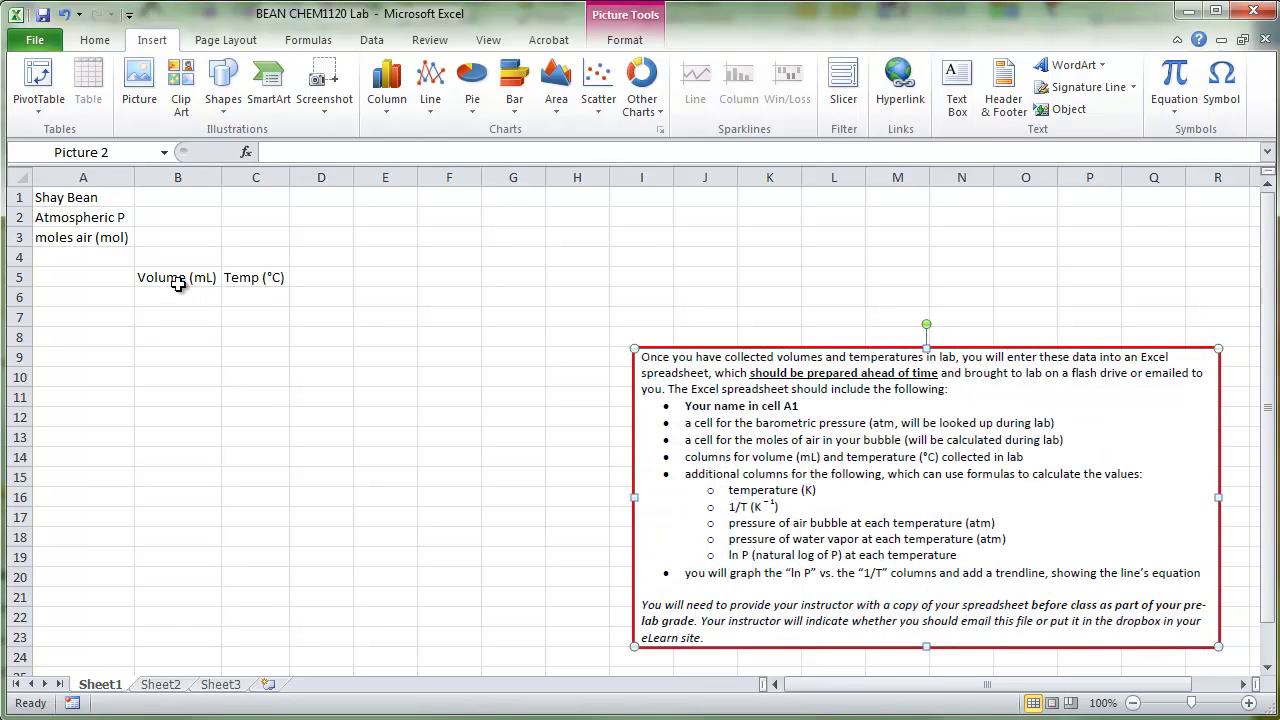
# Step: Apply All Borders to every cell of B5:C23
pyautogui.moveTo(165, 279); pyautogui.dragTo(273, 645)
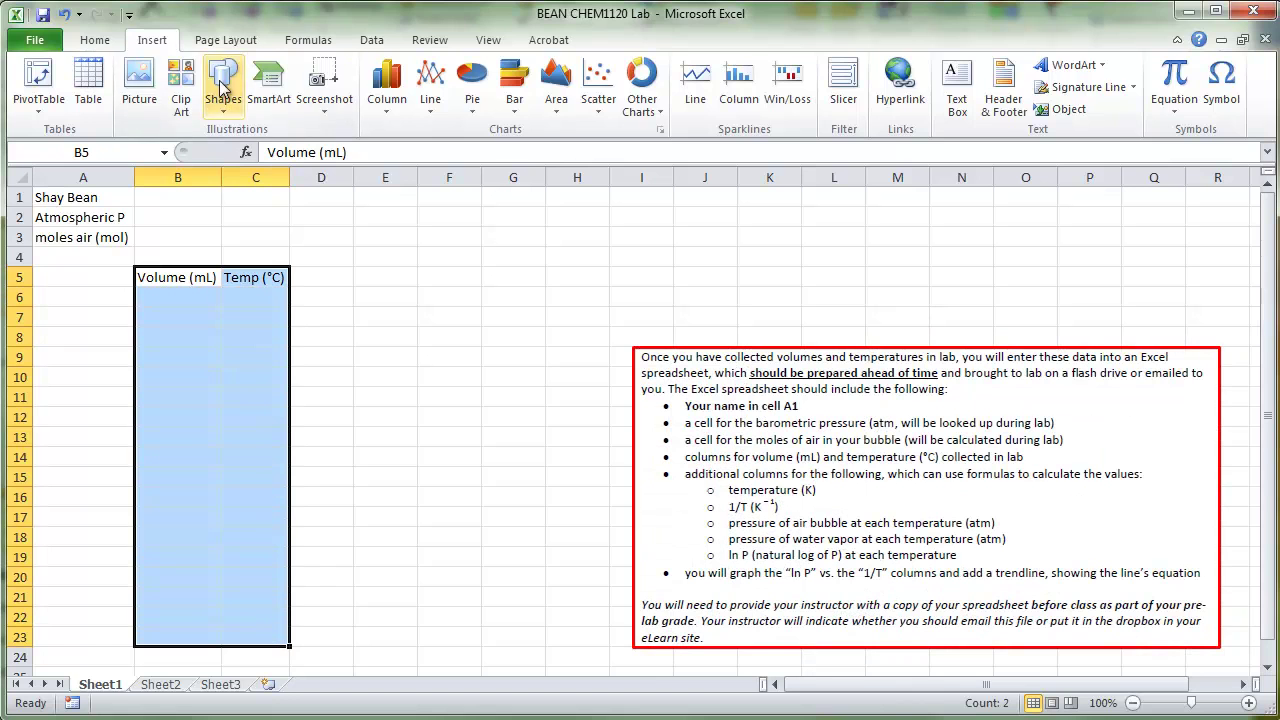
pyautogui.click(95, 40)
pyautogui.click(280, 102)
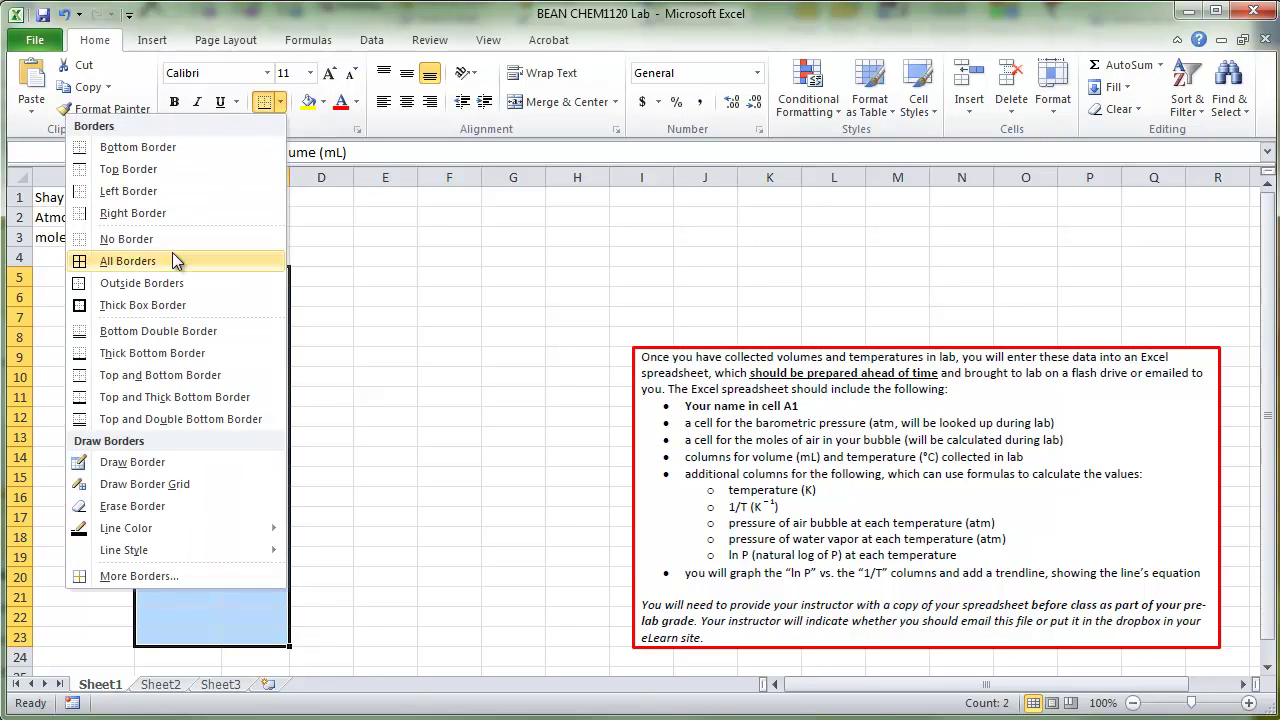
pyautogui.click(177, 259)
pyautogui.click(330, 330)
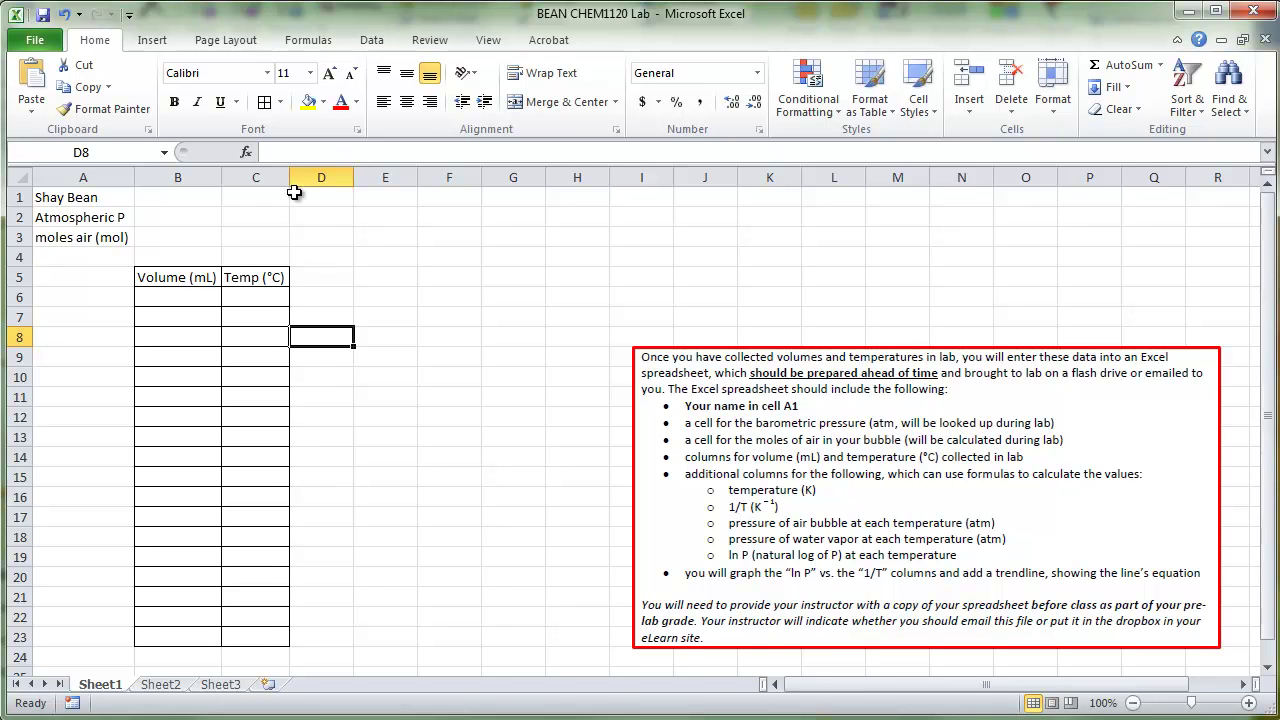
# Step: Widen columns B and C and add the 'Temp (K)' heading in D5
pyautogui.moveTo(290, 179); pyautogui.dragTo(303, 179)
pyautogui.moveTo(222, 179); pyautogui.dragTo(234, 179)
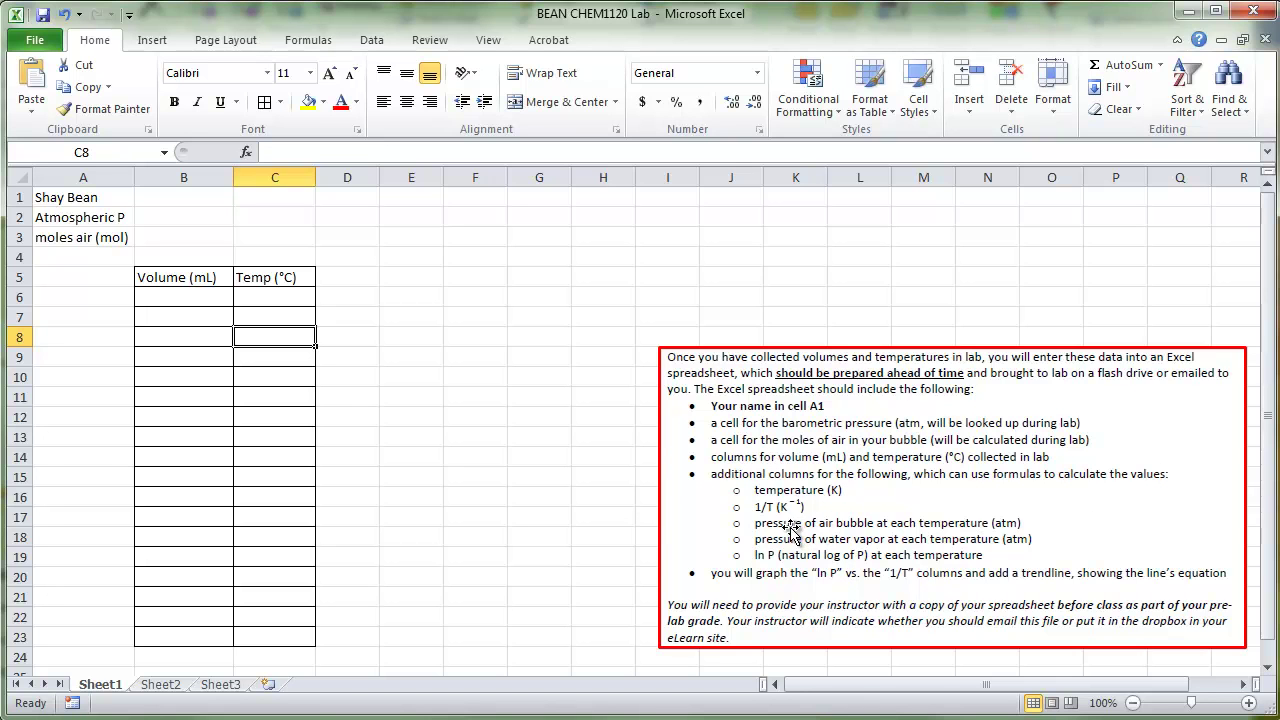
pyautogui.click(345, 276)
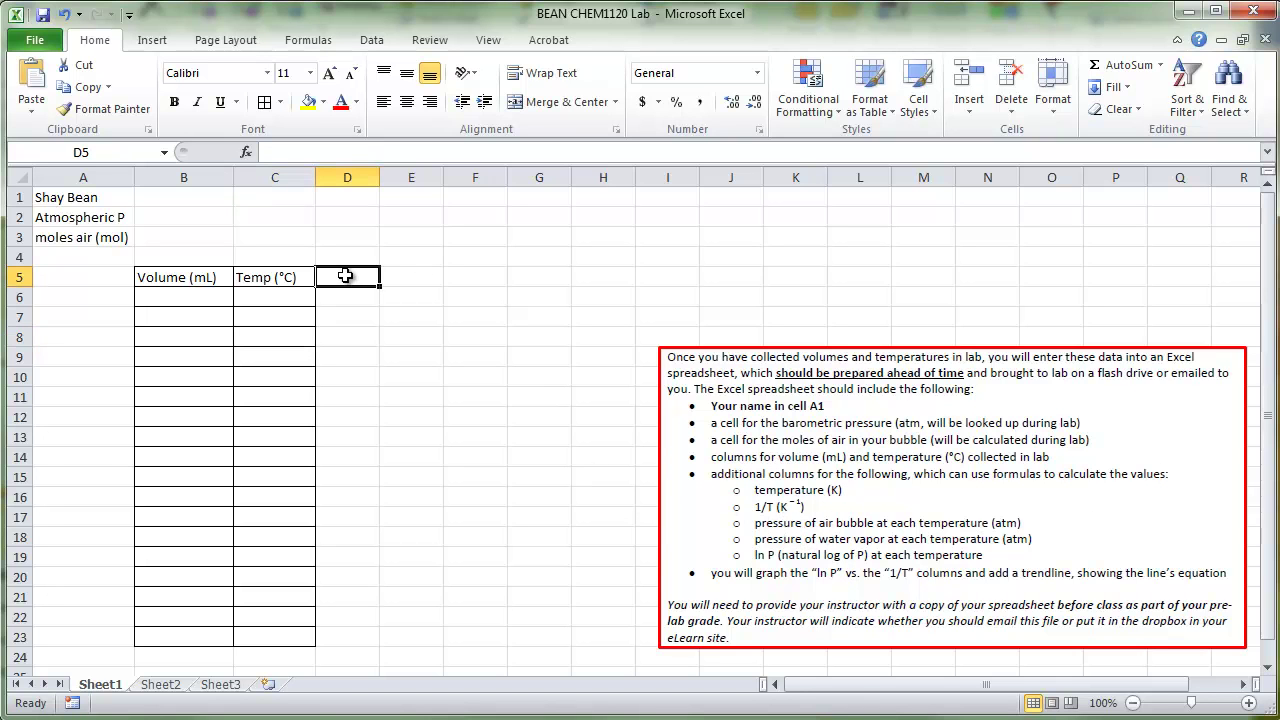
pyautogui.write('Temp (')
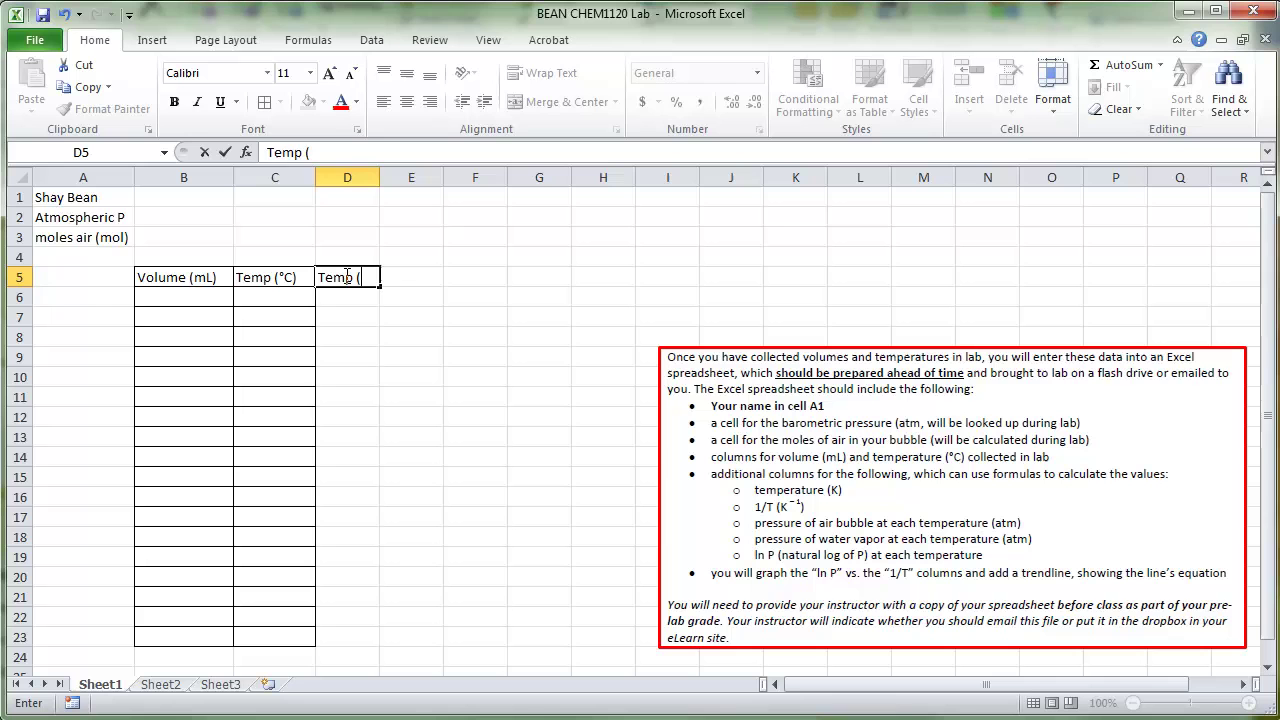
pyautogui.write('KL)')
pyautogui.press('Tab')
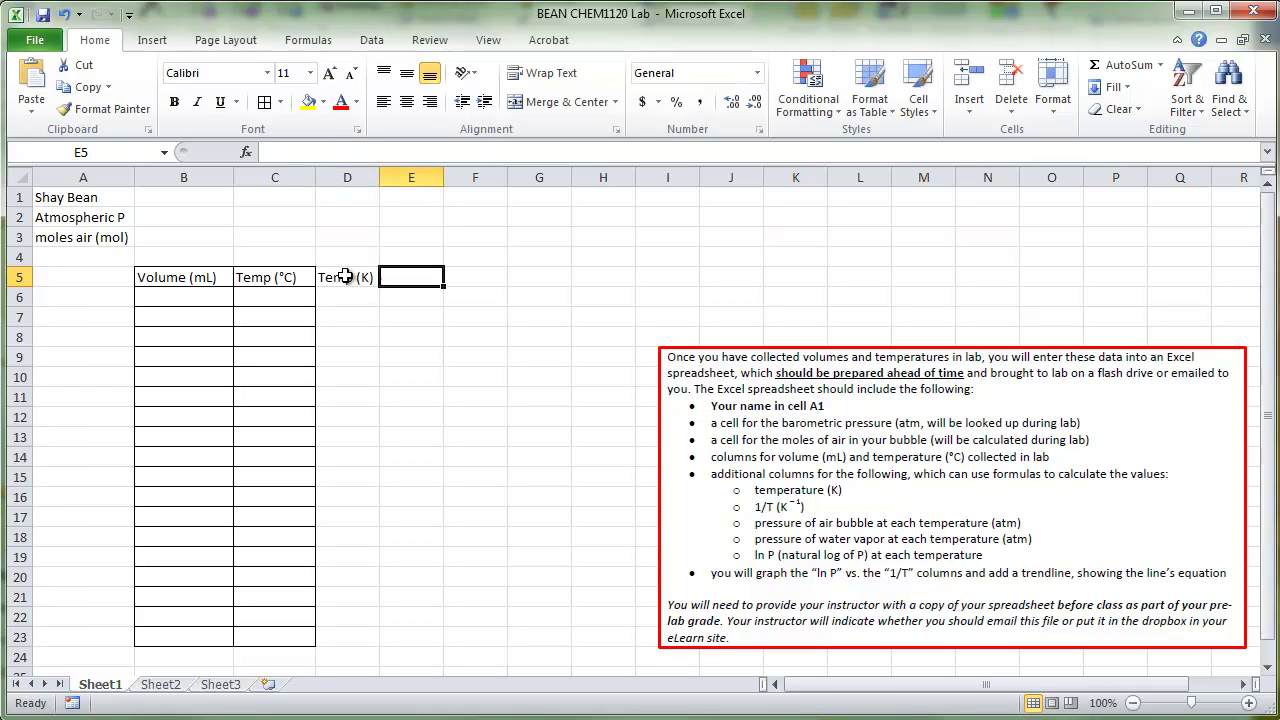
# Step: Enter the '1/T (K-1)' heading in E5 with the -1 as superscript
pyautogui.write('1/T (K -1')
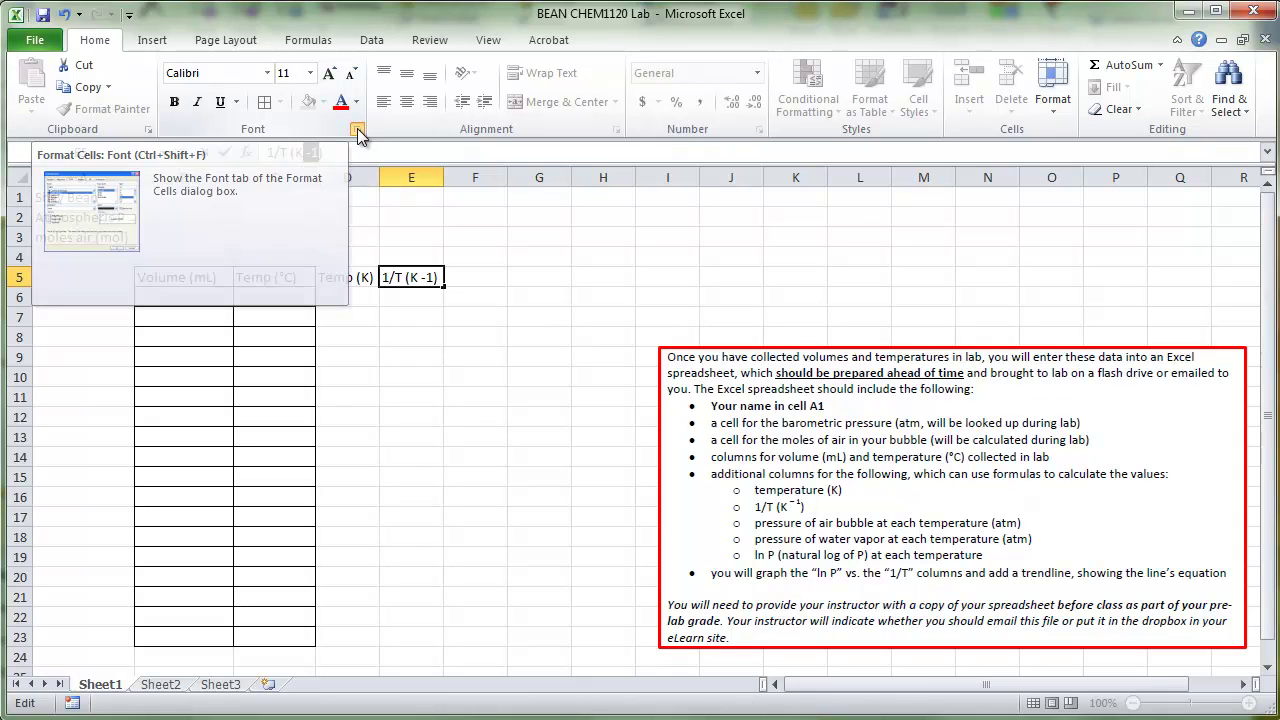
pyautogui.click(357, 129)
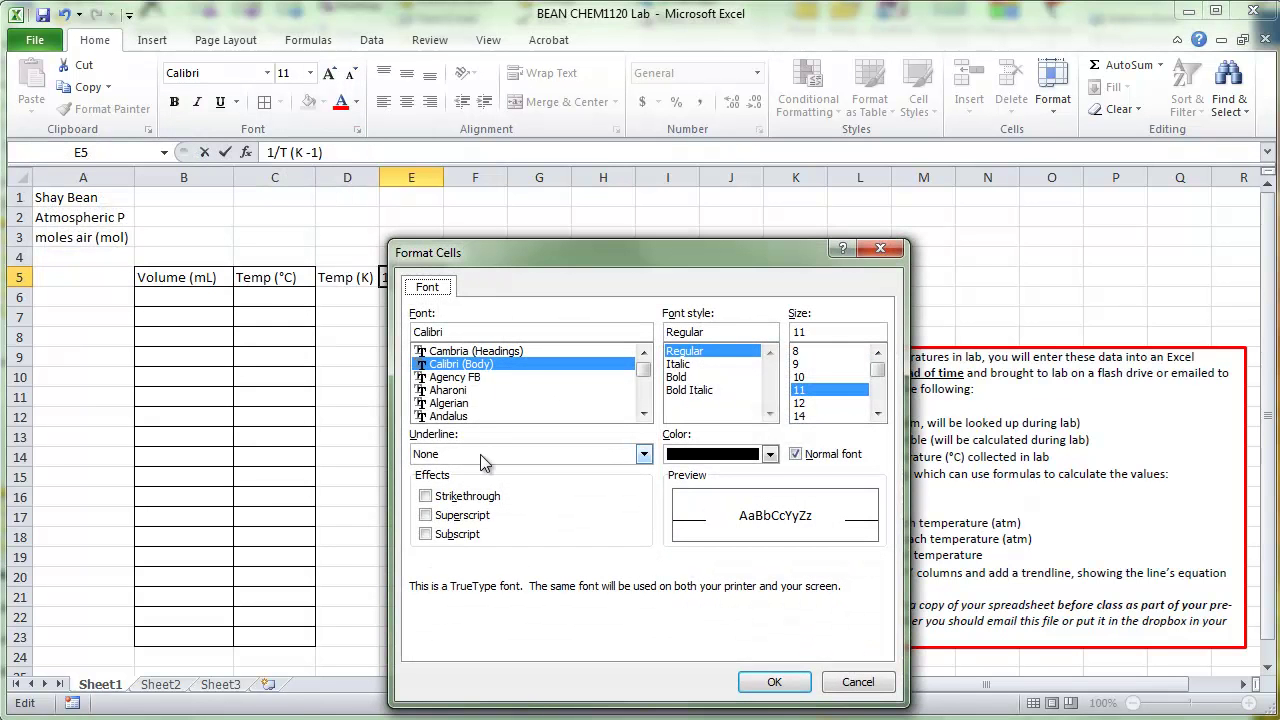
pyautogui.click(427, 515)
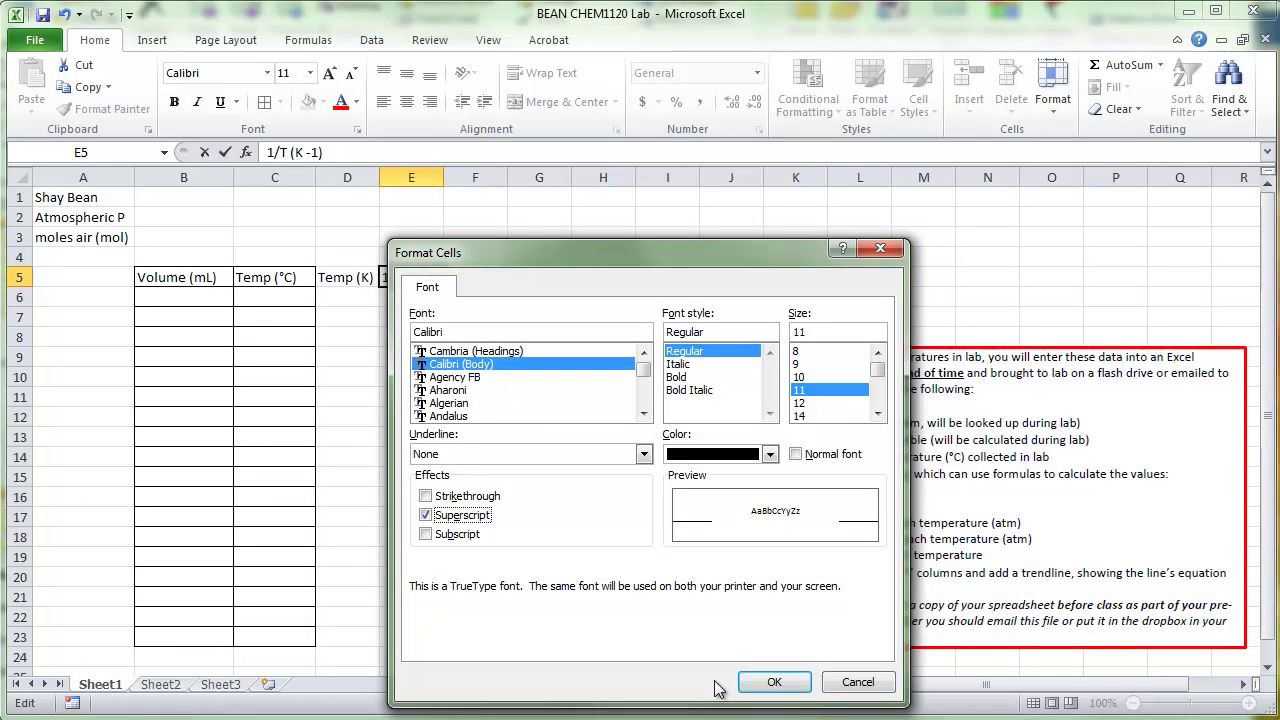
pyautogui.click(774, 683)
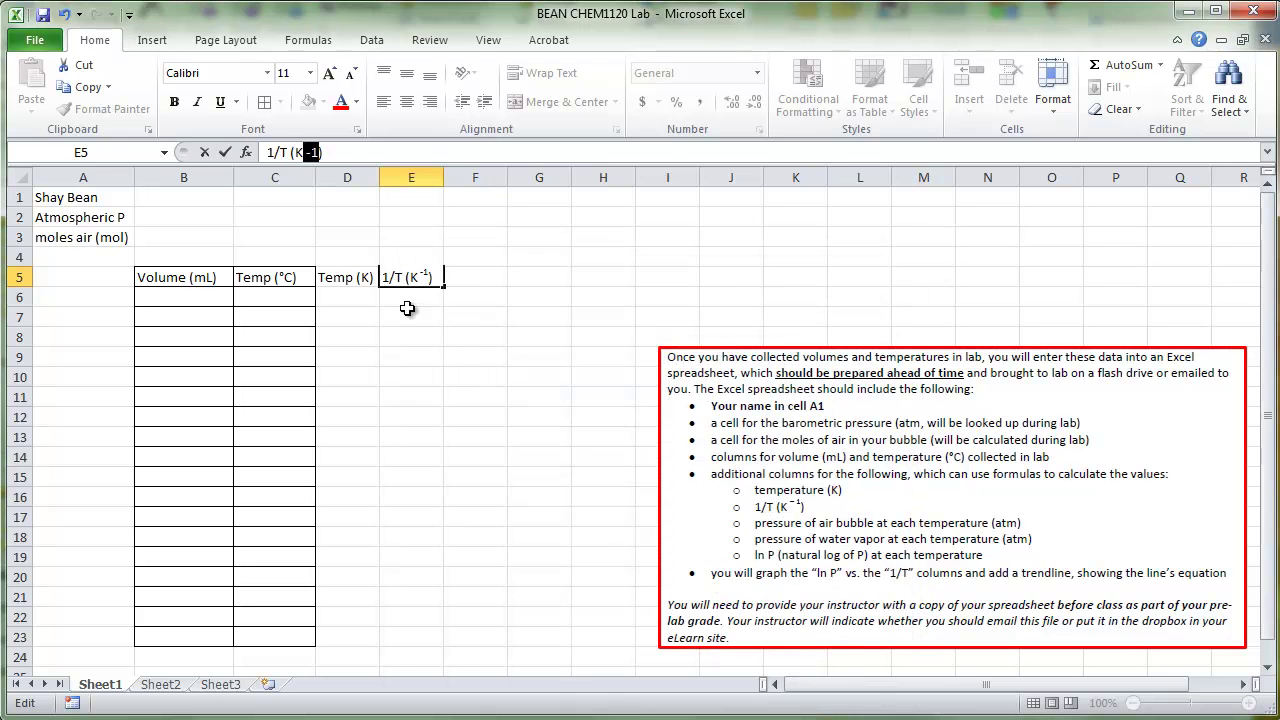
pyautogui.click(407, 309)
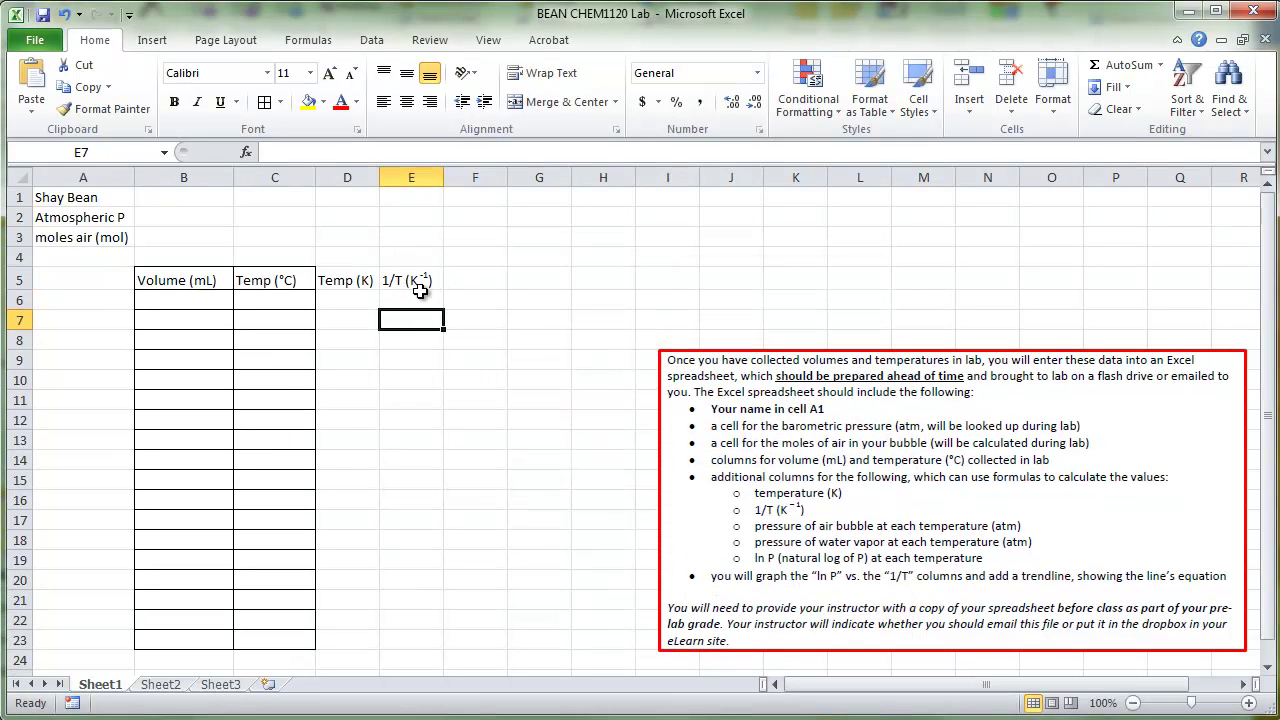
# Step: Add headings 'P air (atm)', 'P (H2O, atm)' and 'ln P' in F5–H5
pyautogui.click(473, 277)
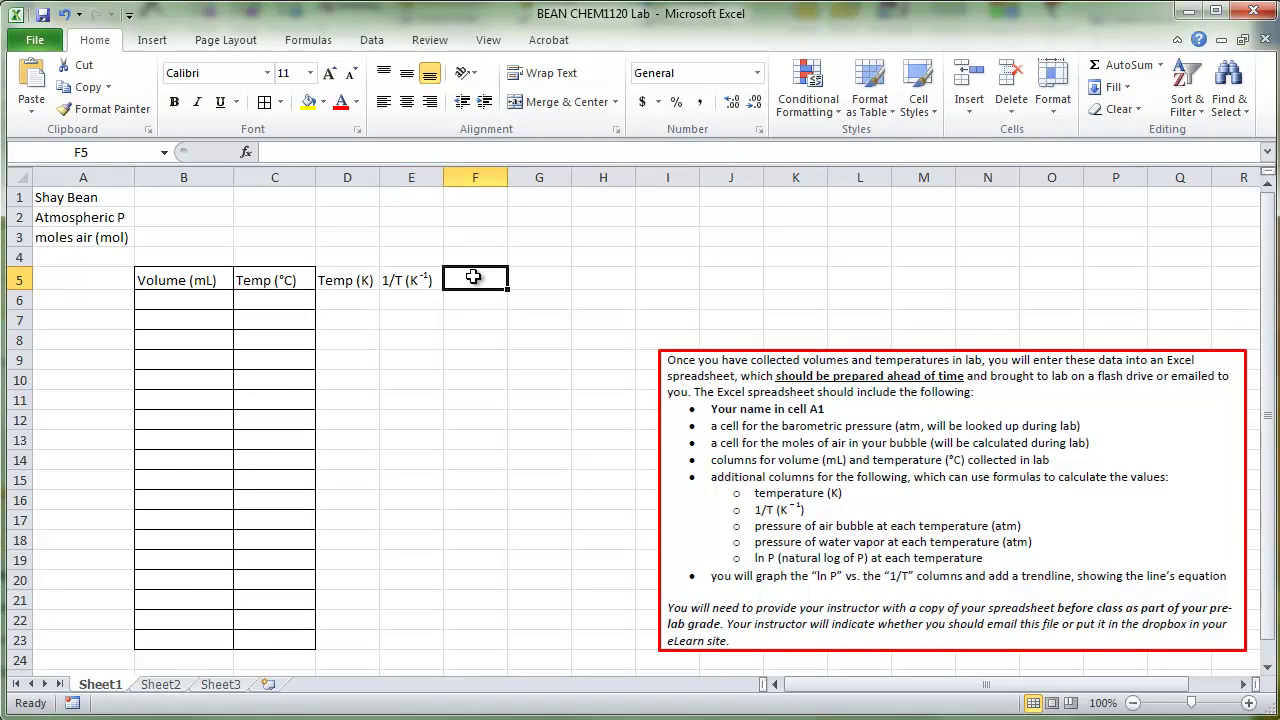
pyautogui.write('P')
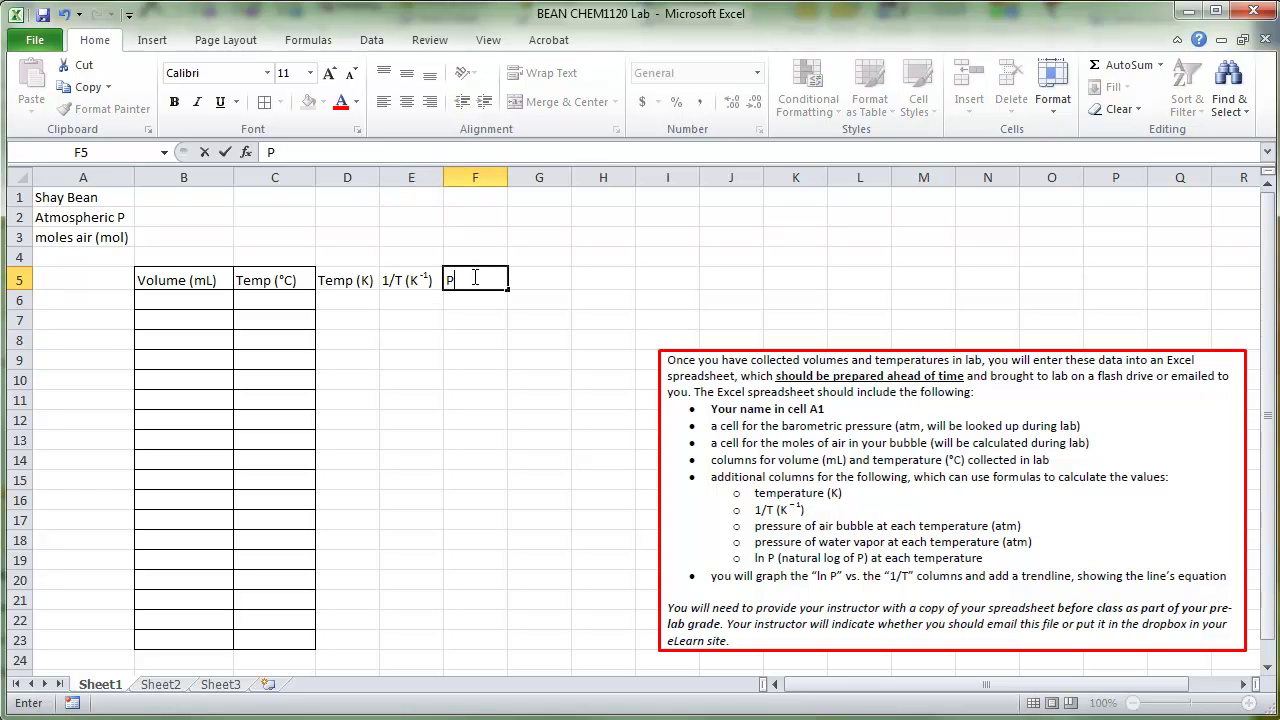
pyautogui.write(' air (atm')
pyautogui.press('Tab')
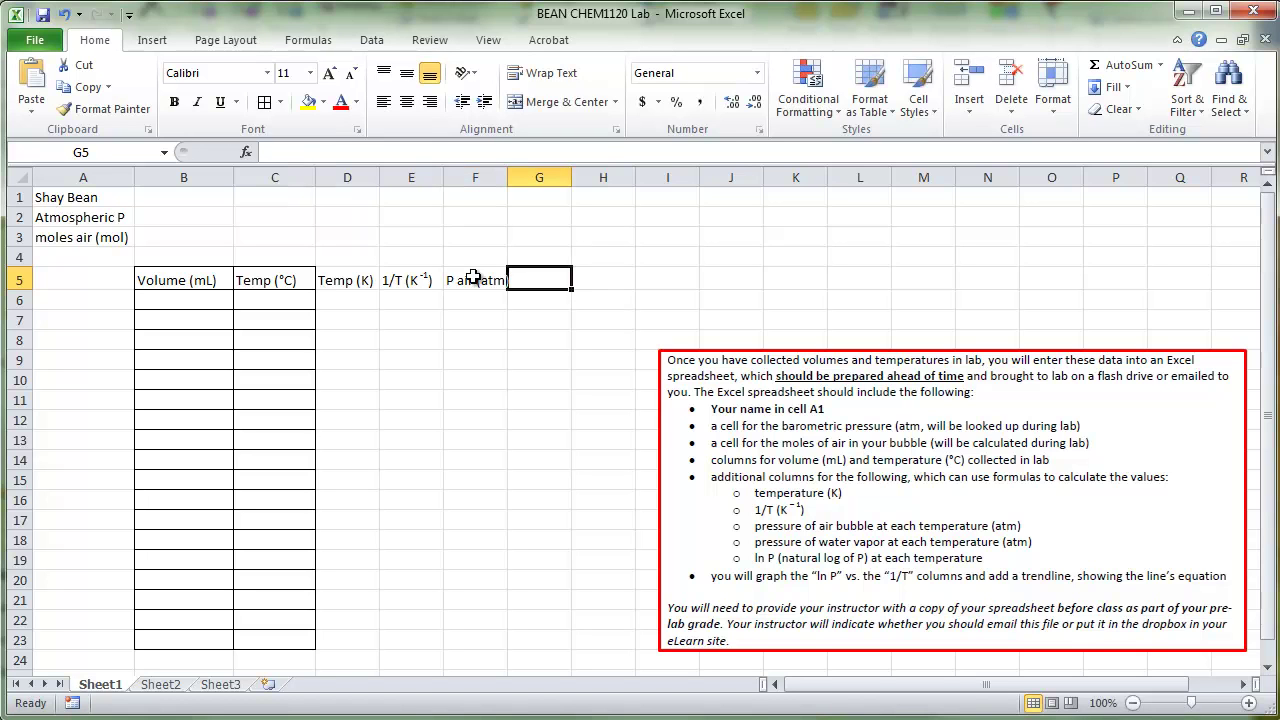
pyautogui.write('P (H2O, atm')
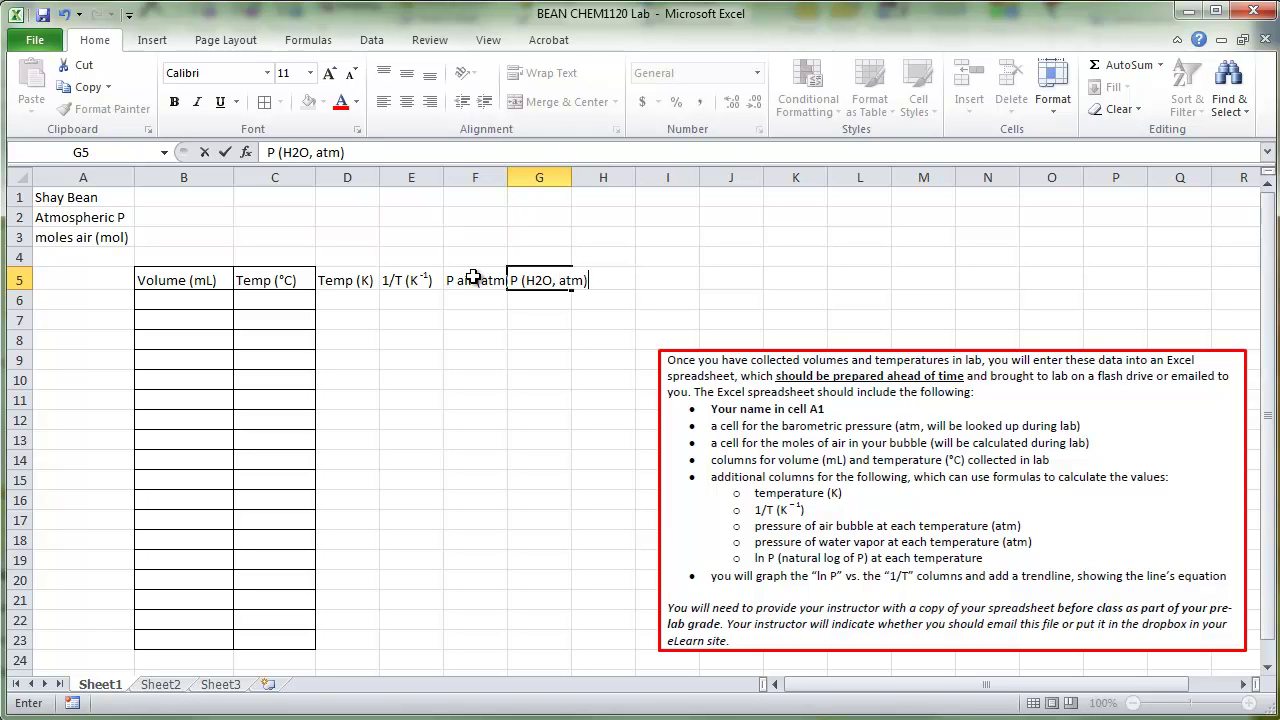
pyautogui.press('Tab')
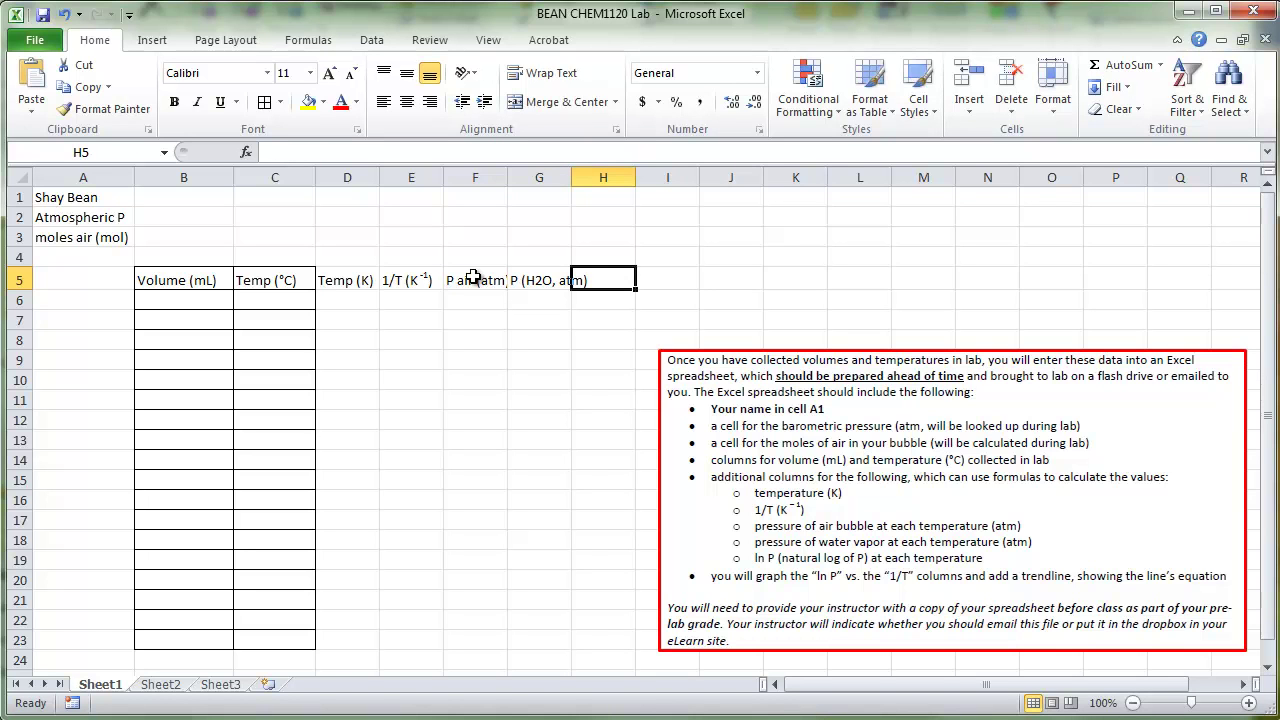
pyautogui.write('ln')
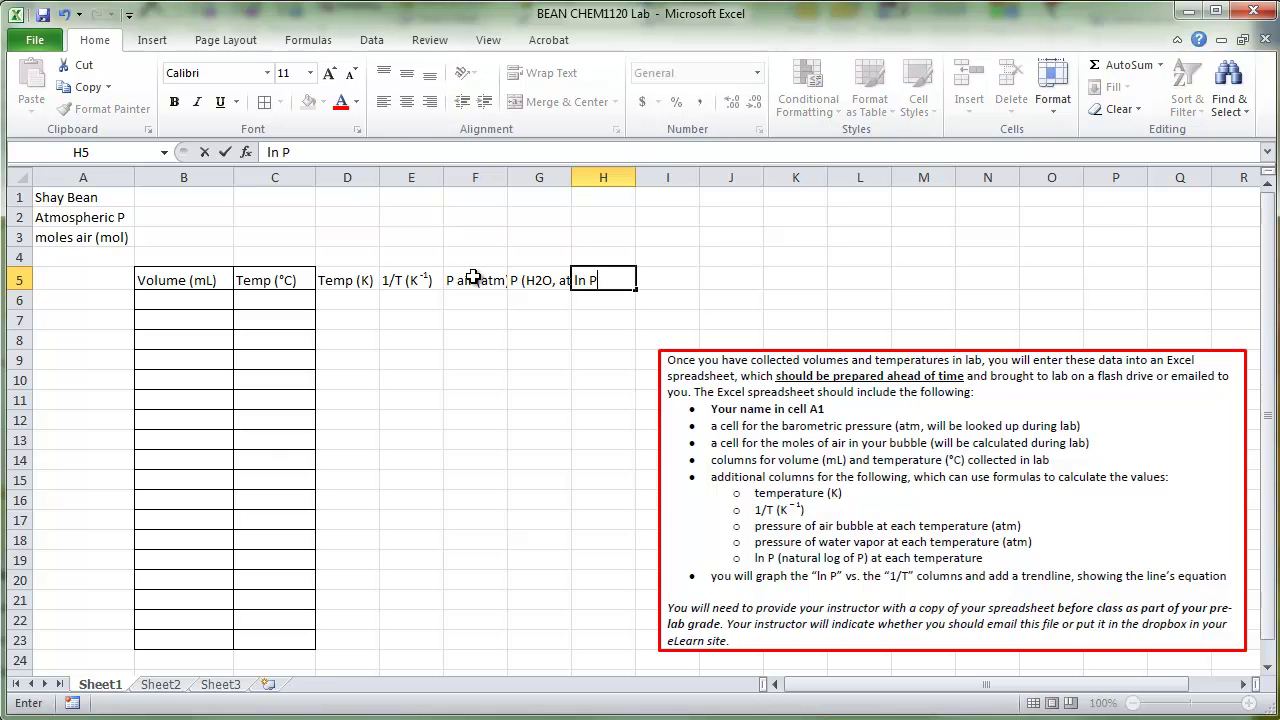
pyautogui.write(' P')
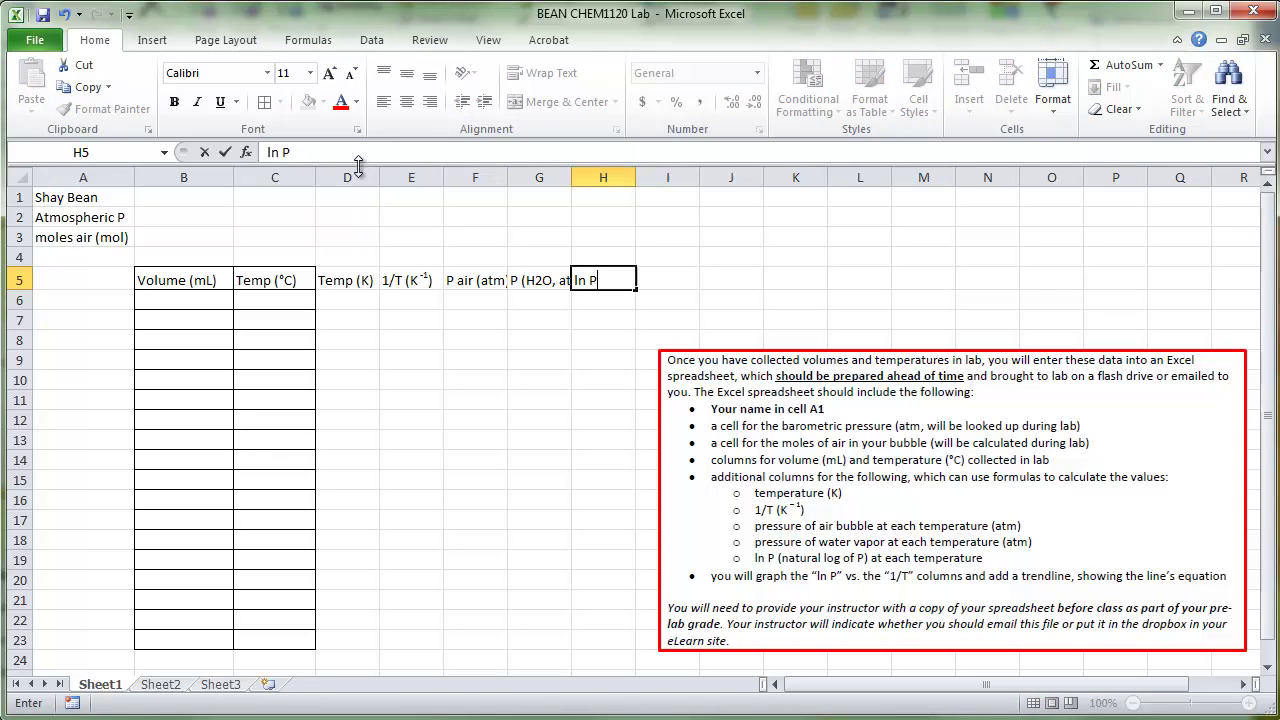
pyautogui.moveTo(350, 177); pyautogui.dragTo(616, 177)
# Step: Autofit columns D–H, then resize them together to a moderate width
pyautogui.doubleClick(636, 176)
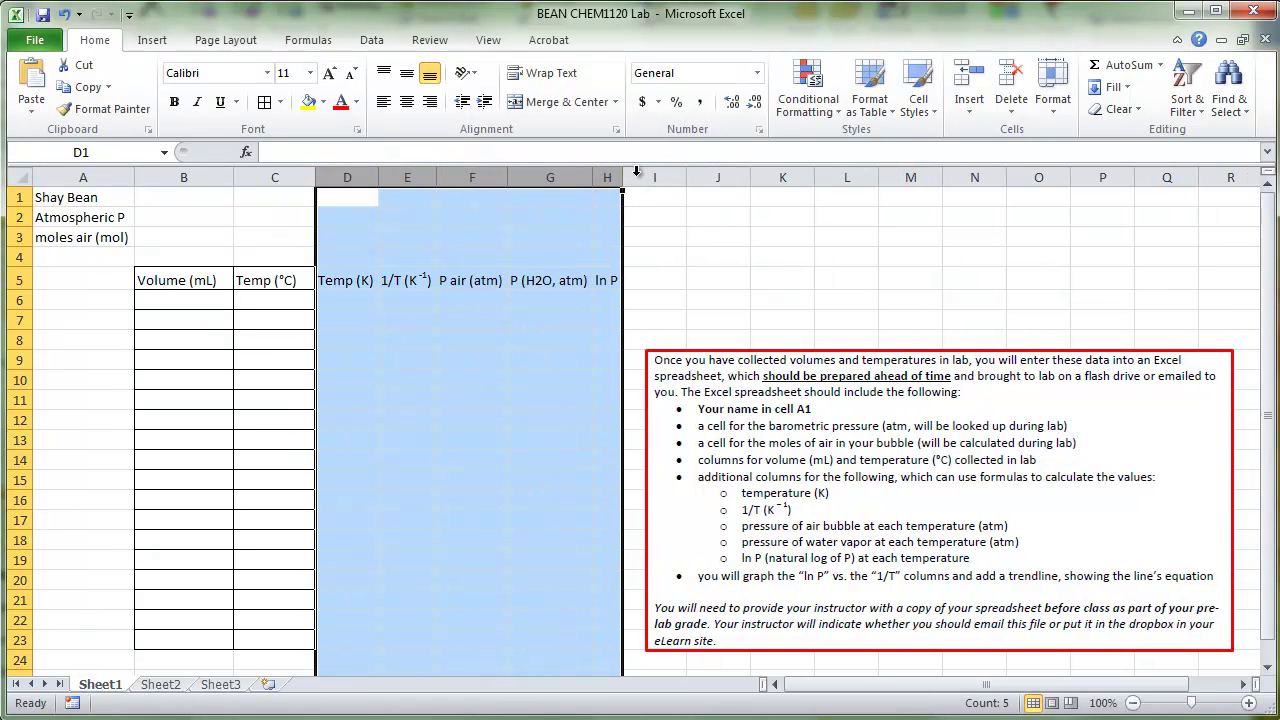
pyautogui.click(637, 174)
pyautogui.moveTo(347, 177); pyautogui.dragTo(641, 177)
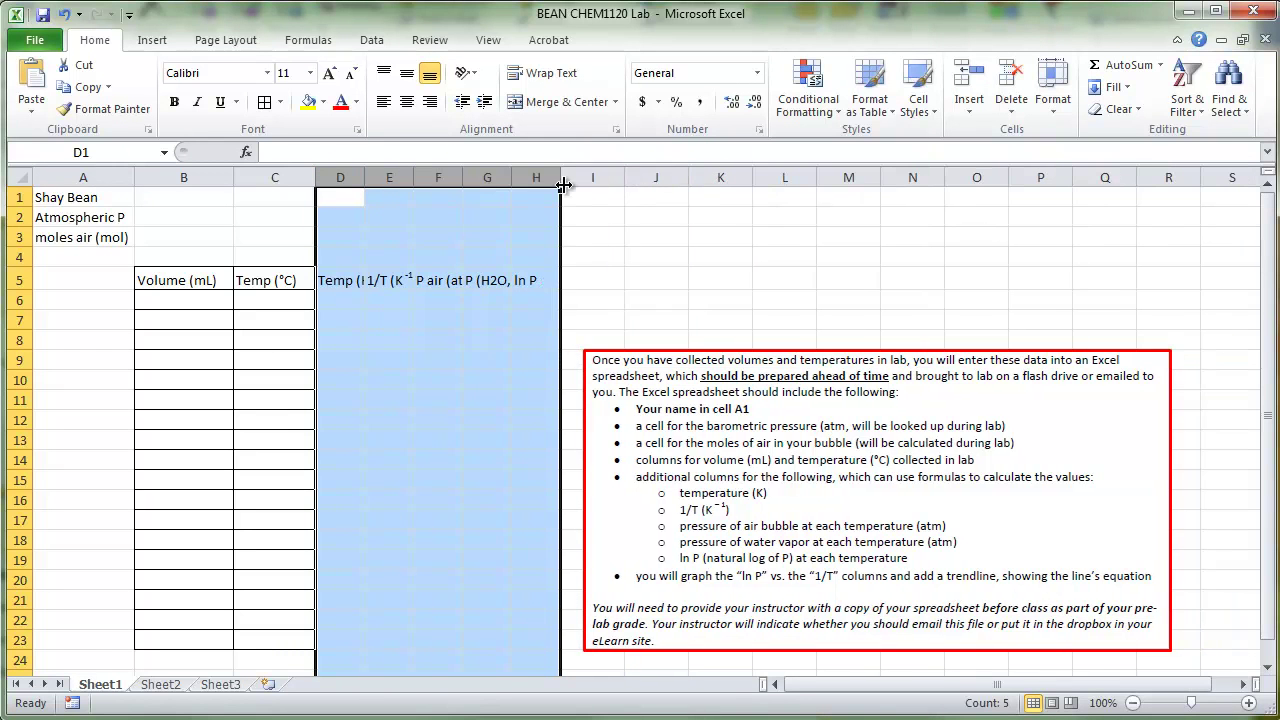
pyautogui.moveTo(558, 177); pyautogui.dragTo(648, 177)
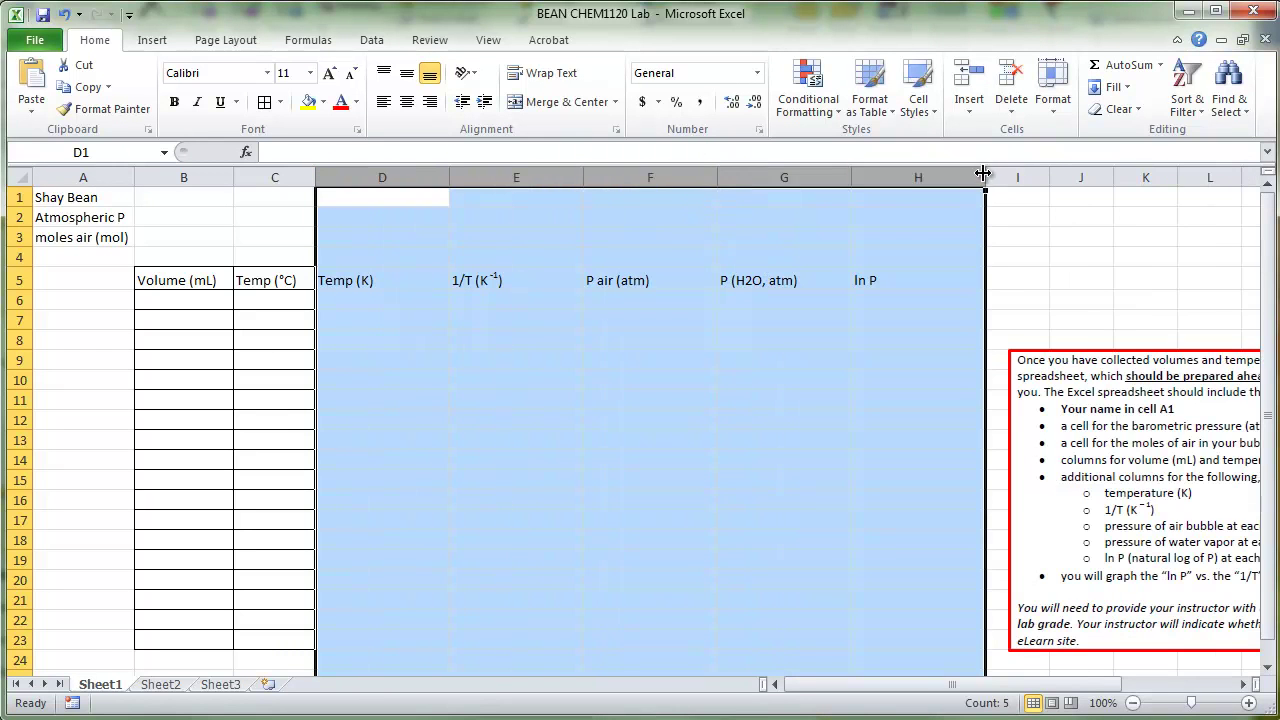
pyautogui.moveTo(985, 177); pyautogui.dragTo(915, 177)
# Step: Apply All Borders to D5:H23 and widen column G to fit 'P (H2O, atm)'
pyautogui.moveTo(345, 280); pyautogui.dragTo(588, 643)
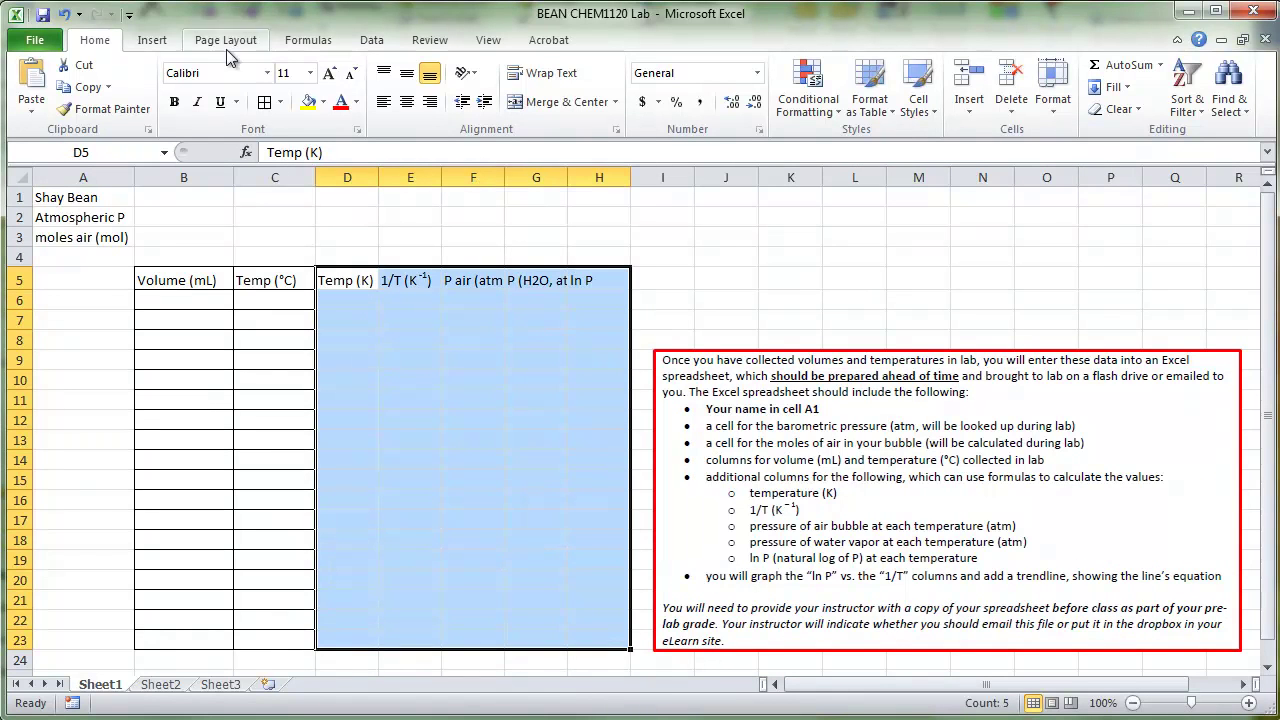
pyautogui.click(266, 108)
pyautogui.press('Right')
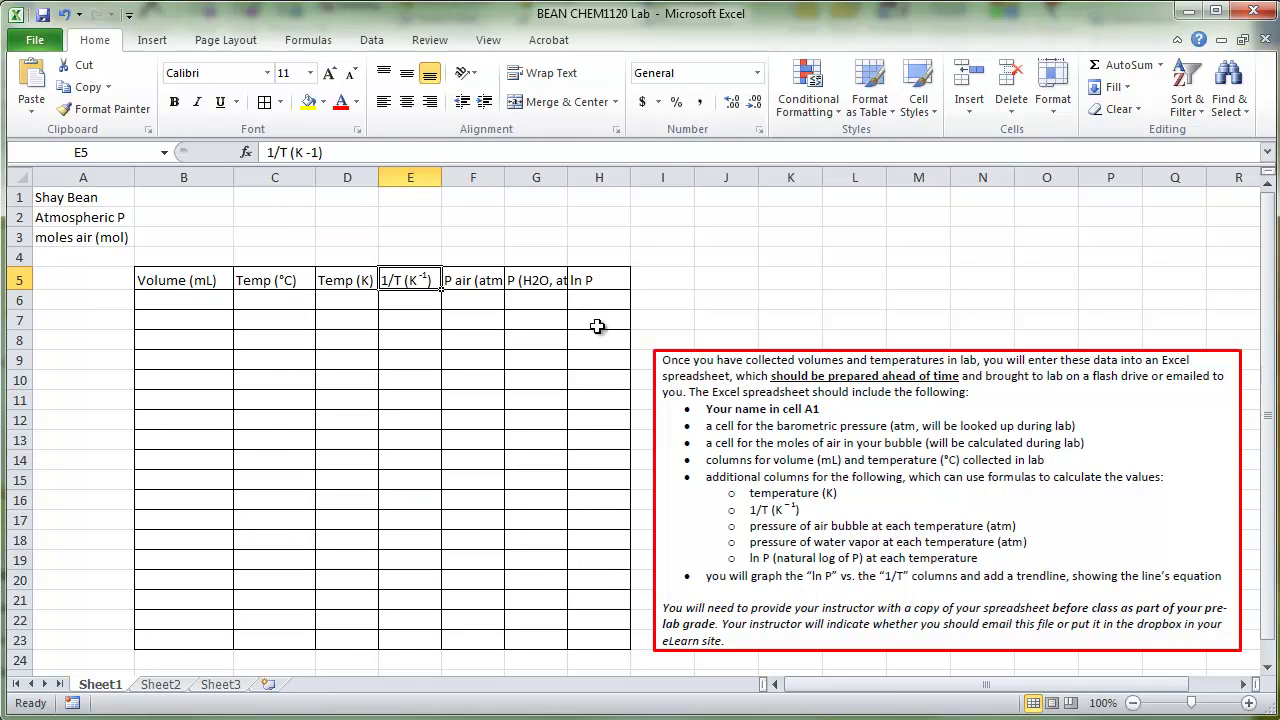
pyautogui.moveTo(567, 177); pyautogui.dragTo(590, 179)
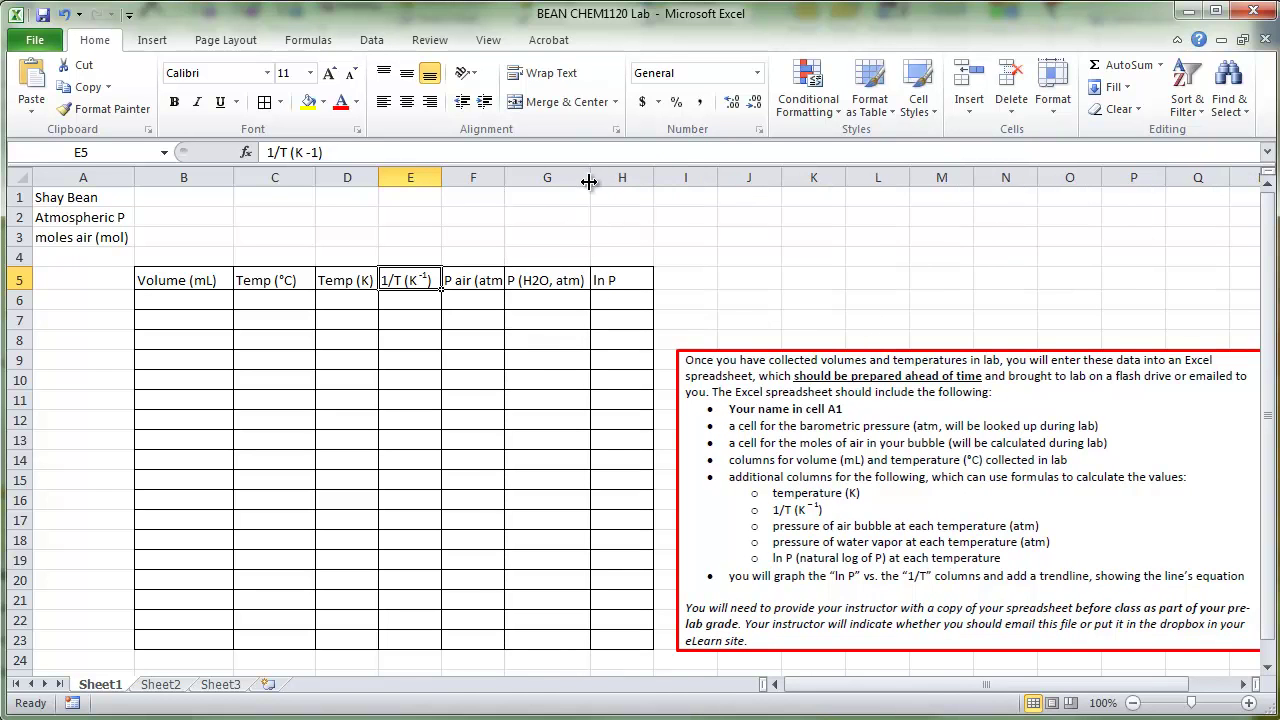
pyautogui.click(619, 274)
pyautogui.moveTo(619, 277); pyautogui.dragTo(628, 645)
pyautogui.moveTo(402, 285); pyautogui.dragTo(428, 640)
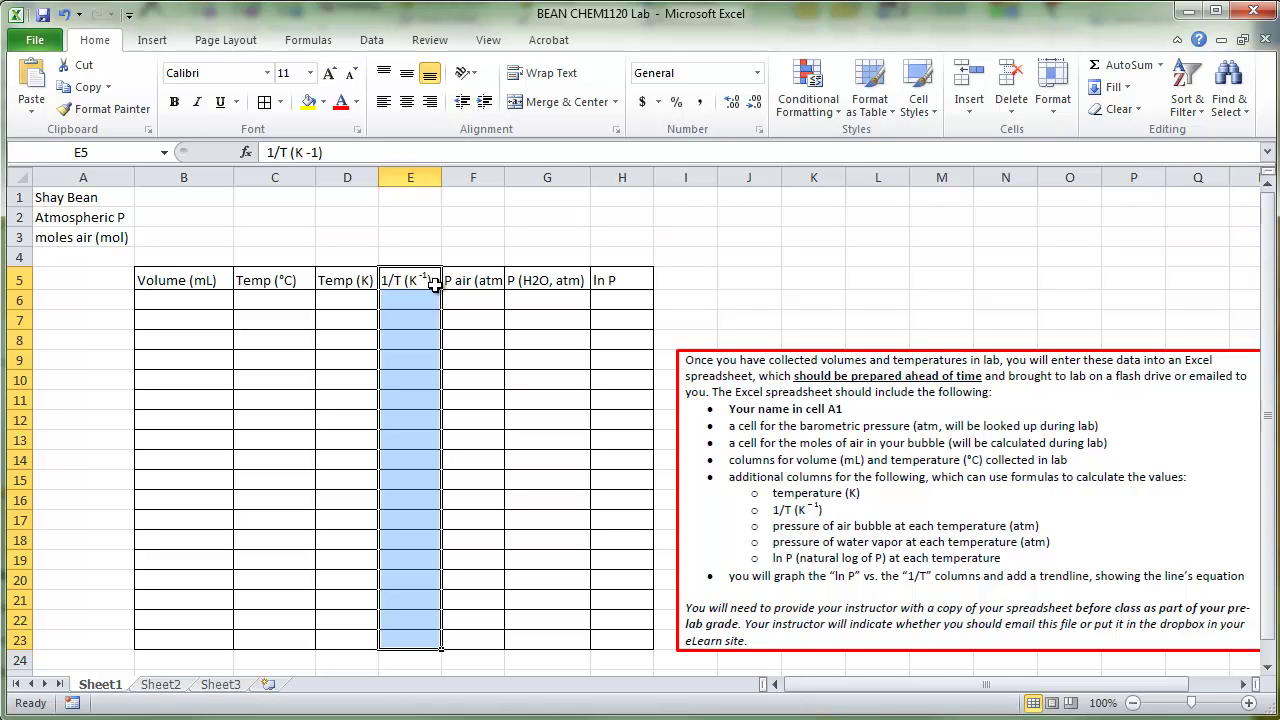
# Step: Inspect the 1/T heading in E5 and the ln P heading in H5
pyautogui.click(436, 283)
pyautogui.click(616, 283)
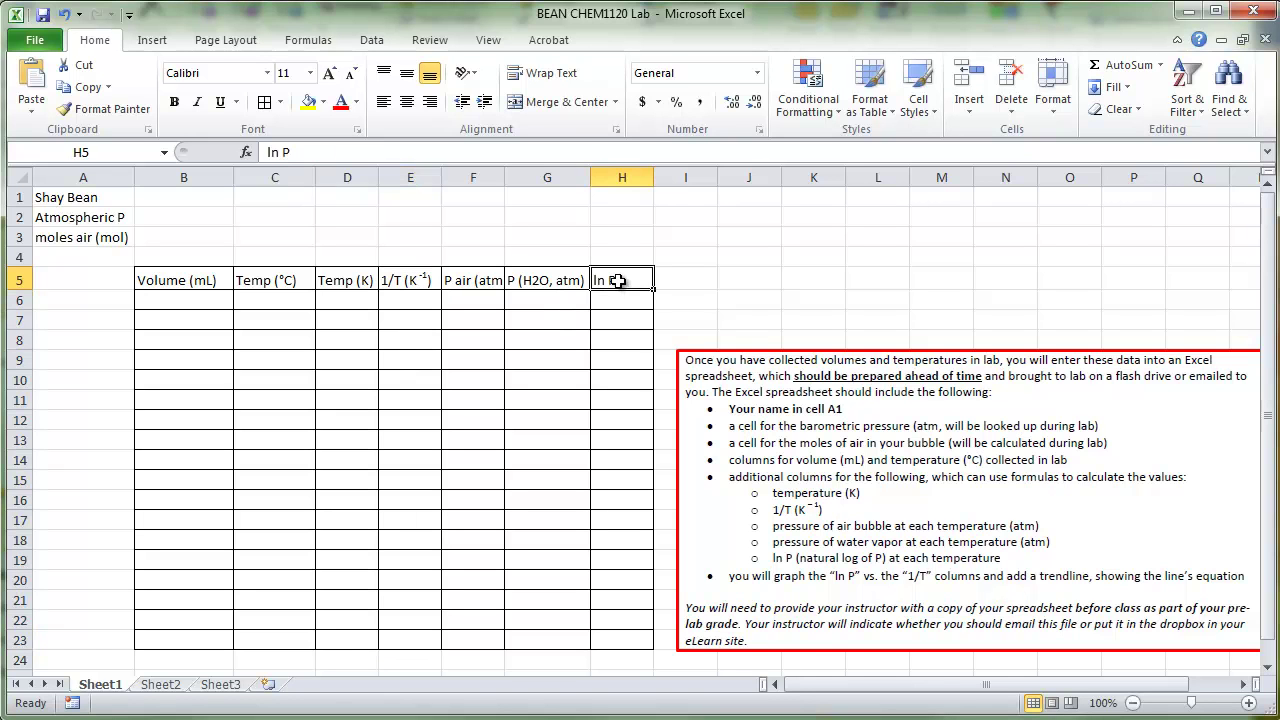
pyautogui.click(418, 282)
pyautogui.click(614, 286)
pyautogui.click(407, 280)
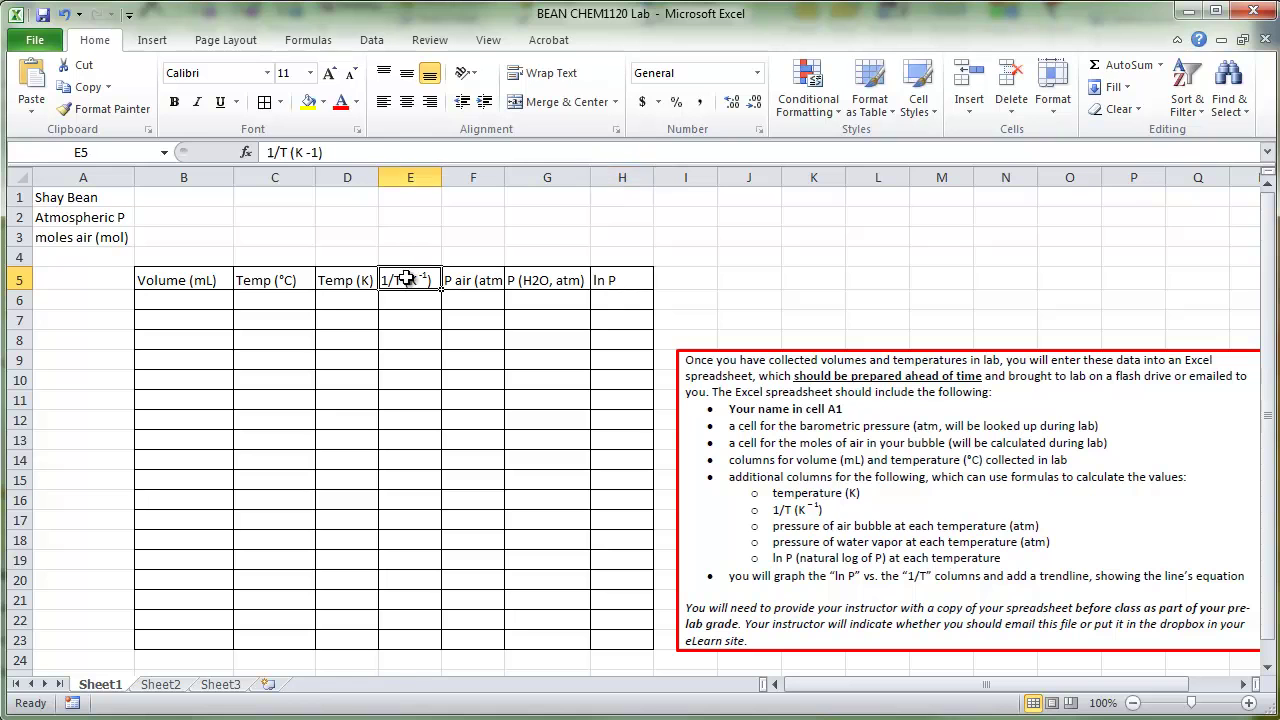
pyautogui.click(617, 278)
pyautogui.click(418, 276)
# Step: Border the value cells B1:B3 beside the labels, then select B6:C23
pyautogui.moveTo(102, 196); pyautogui.dragTo(184, 237)
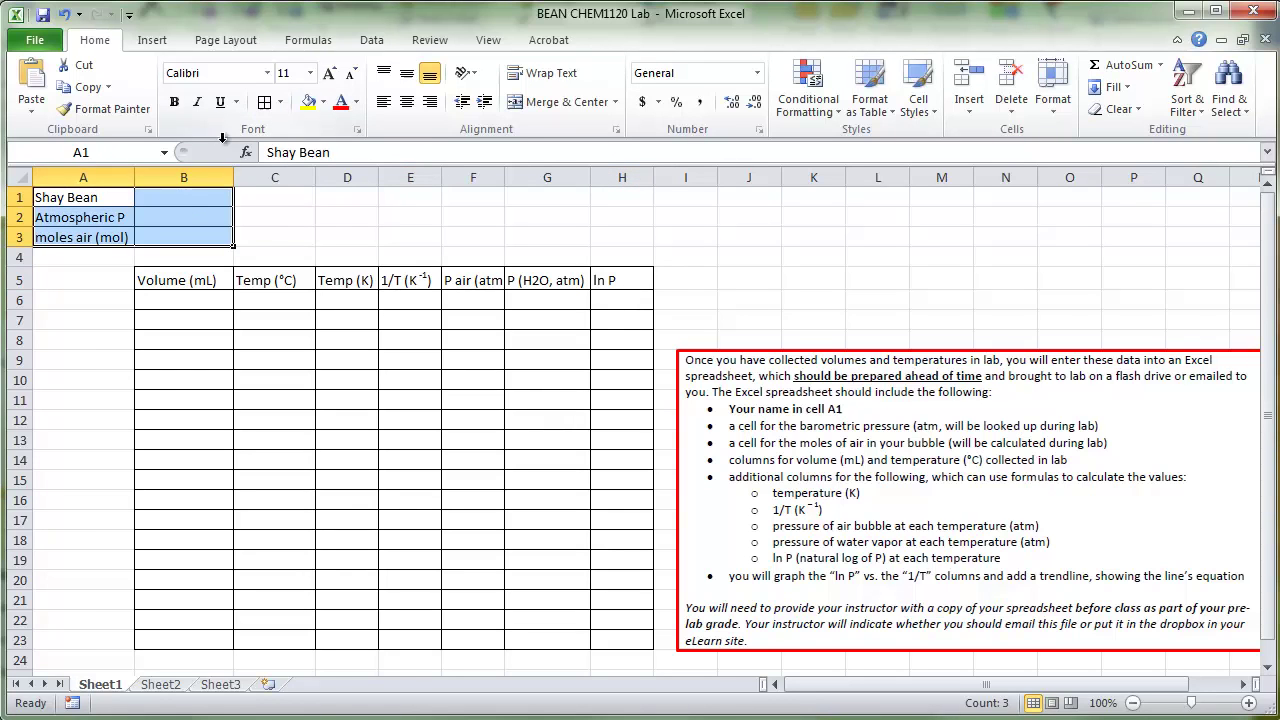
pyautogui.click(177, 196)
pyautogui.click(177, 221)
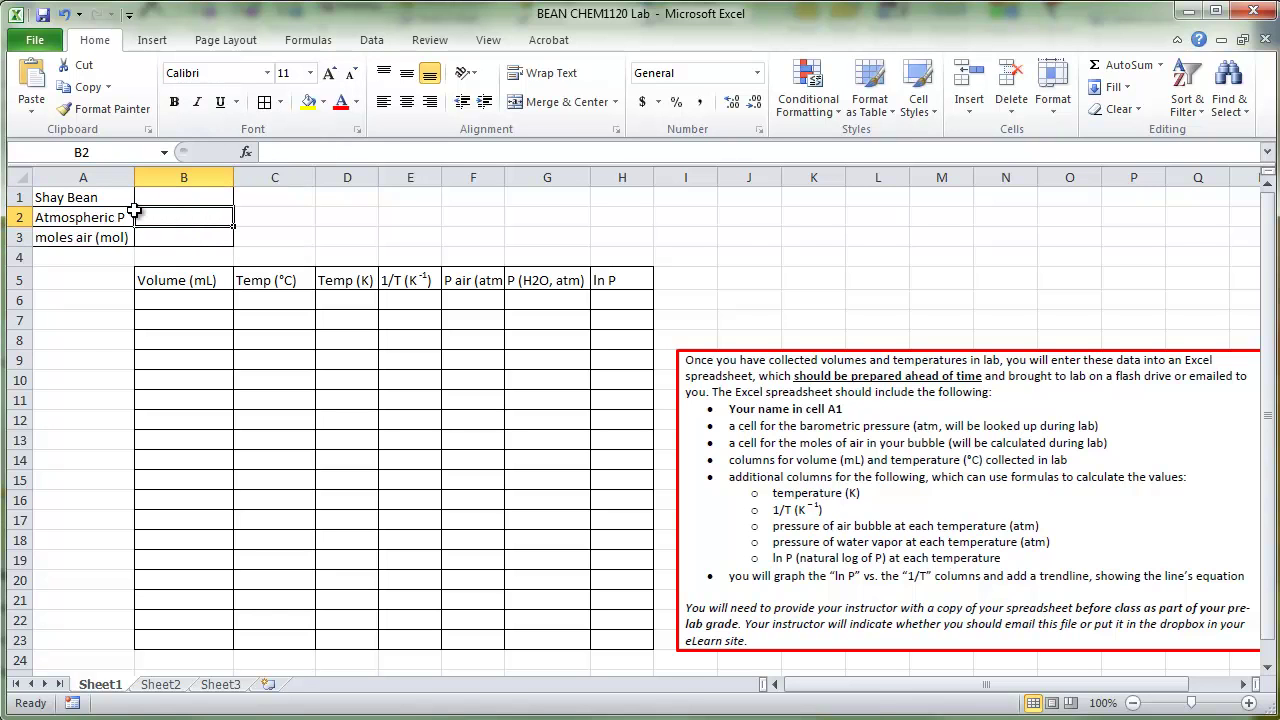
pyautogui.click(182, 239)
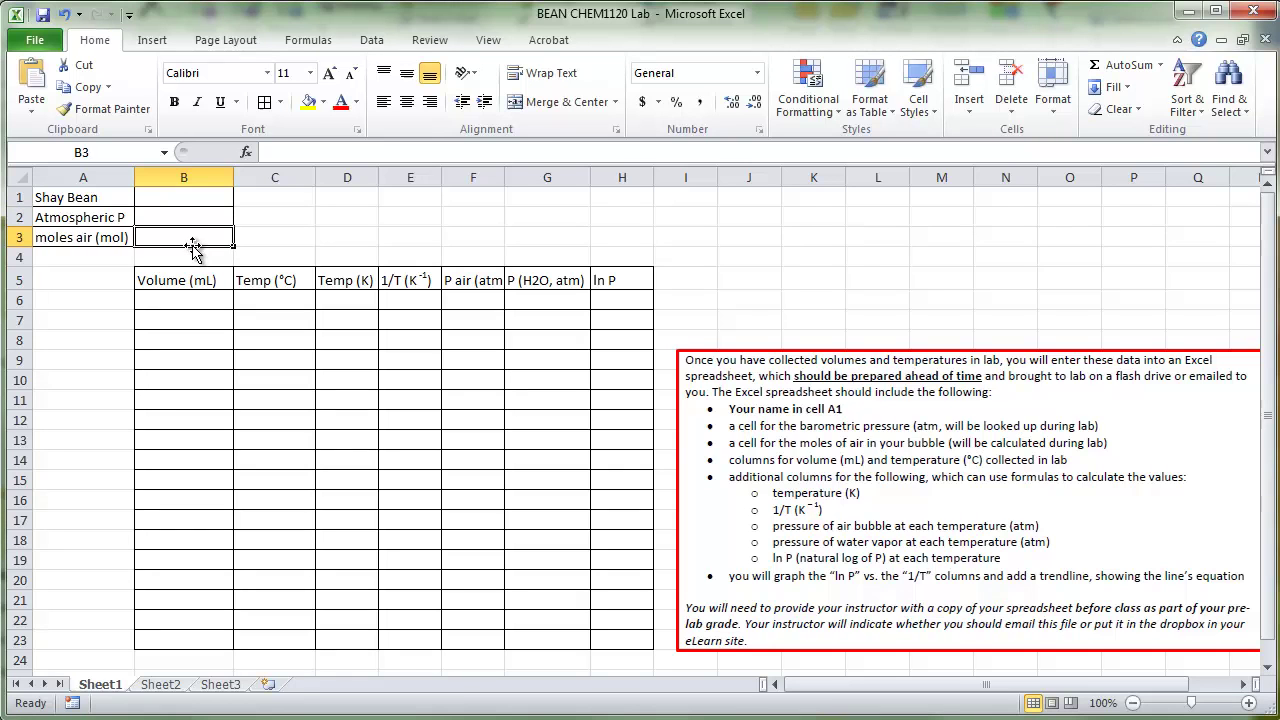
pyautogui.moveTo(210, 302); pyautogui.dragTo(273, 641)
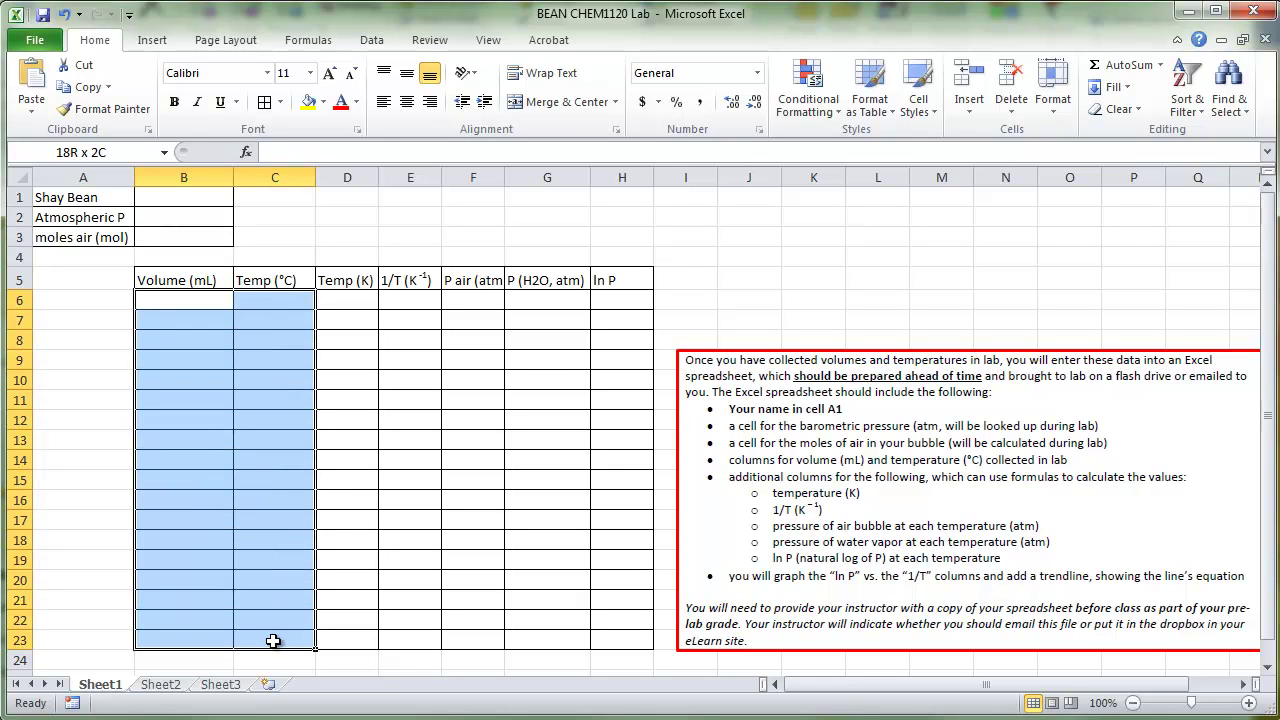
pyautogui.moveTo(206, 300); pyautogui.dragTo(273, 637)
pyautogui.click(240, 303)
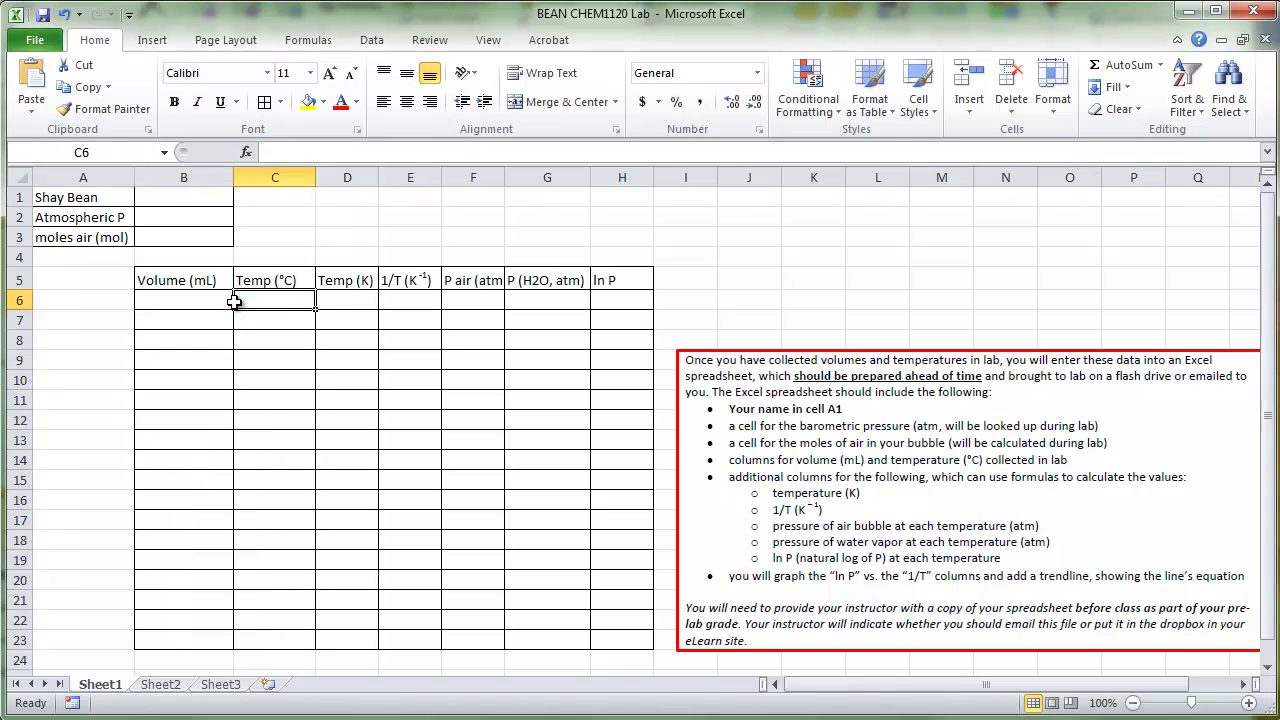
# Step: Enter the Kelvin formula =C6+273.15 in D6
pyautogui.click(347, 299)
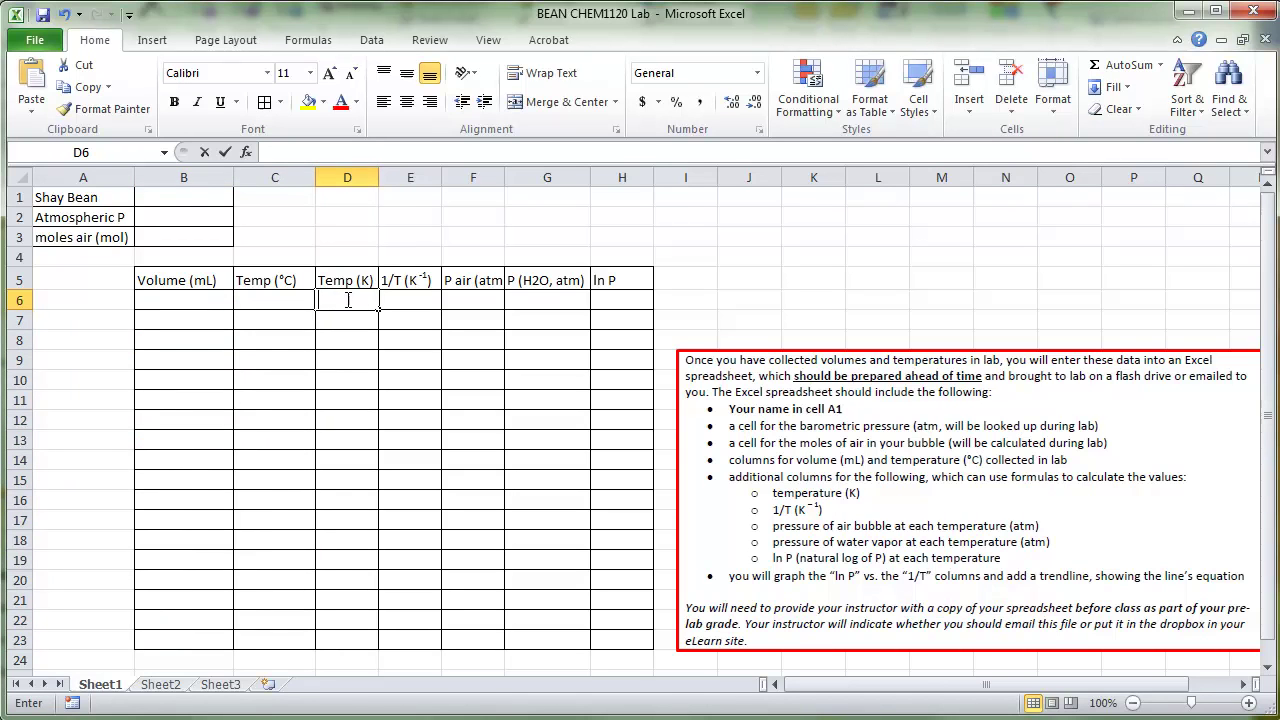
pyautogui.write('=')
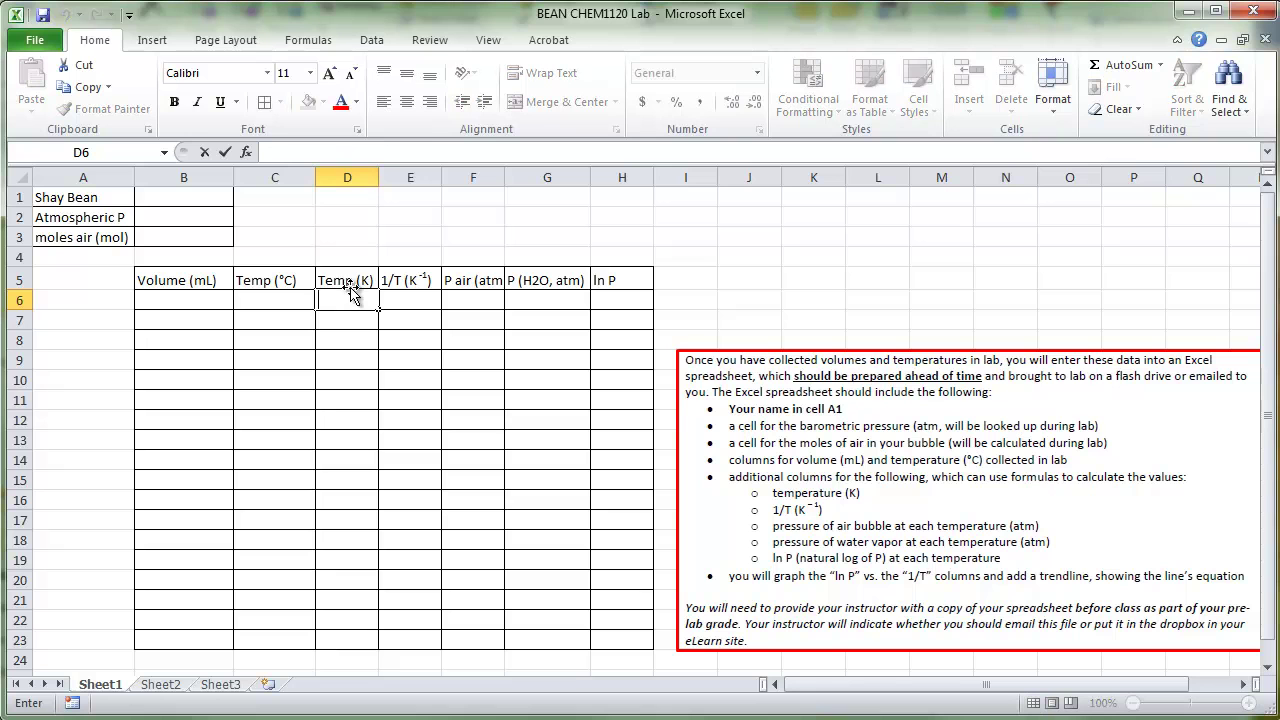
pyautogui.click(346, 378)
pyautogui.click(349, 296)
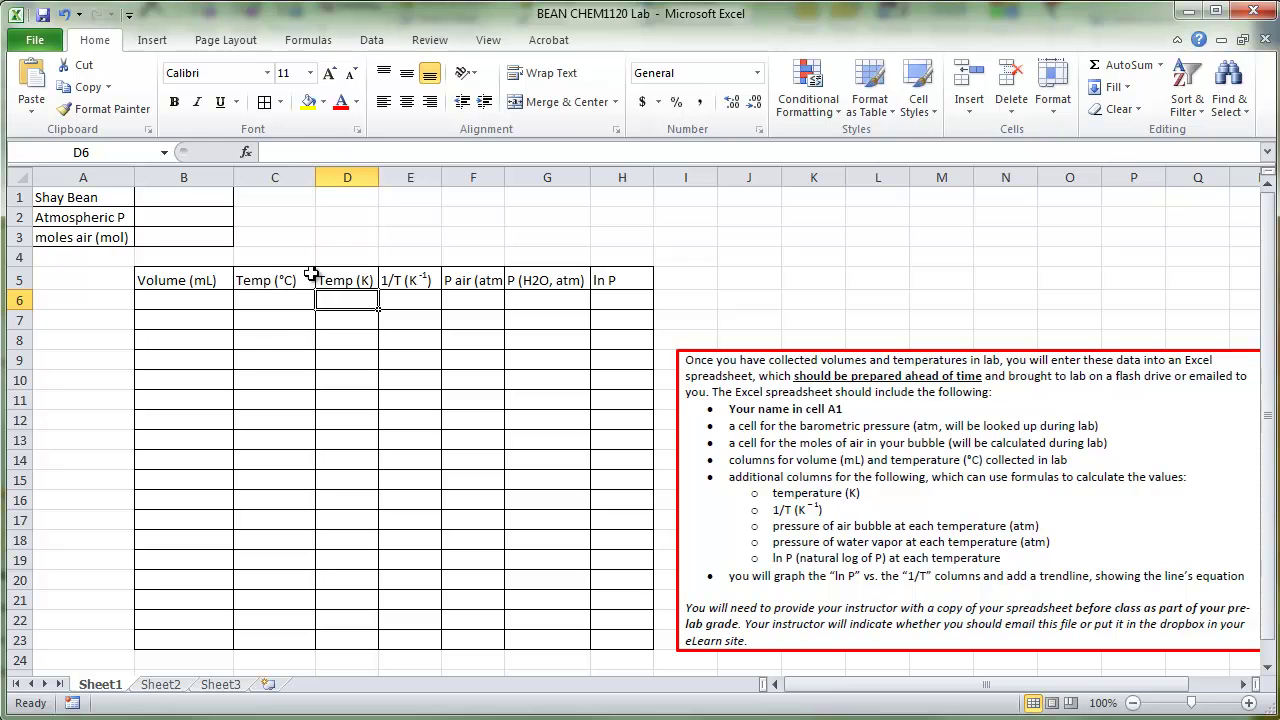
pyautogui.click(298, 148)
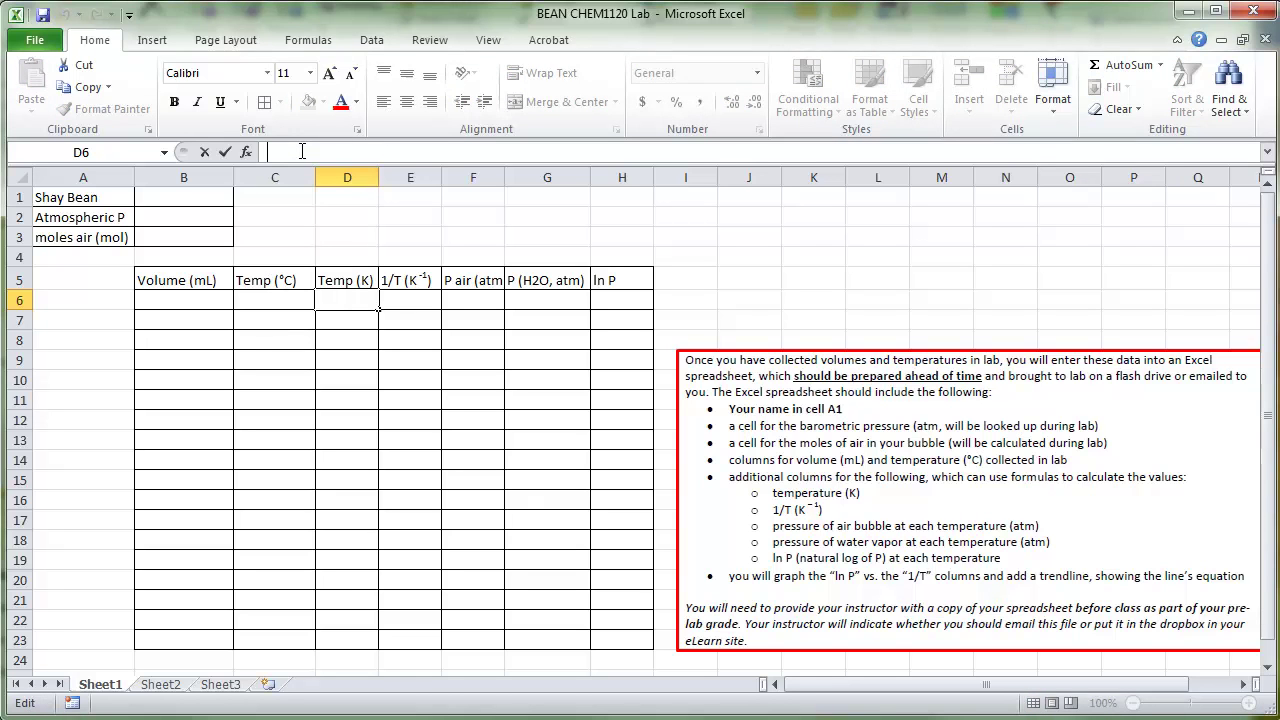
pyautogui.write('=')
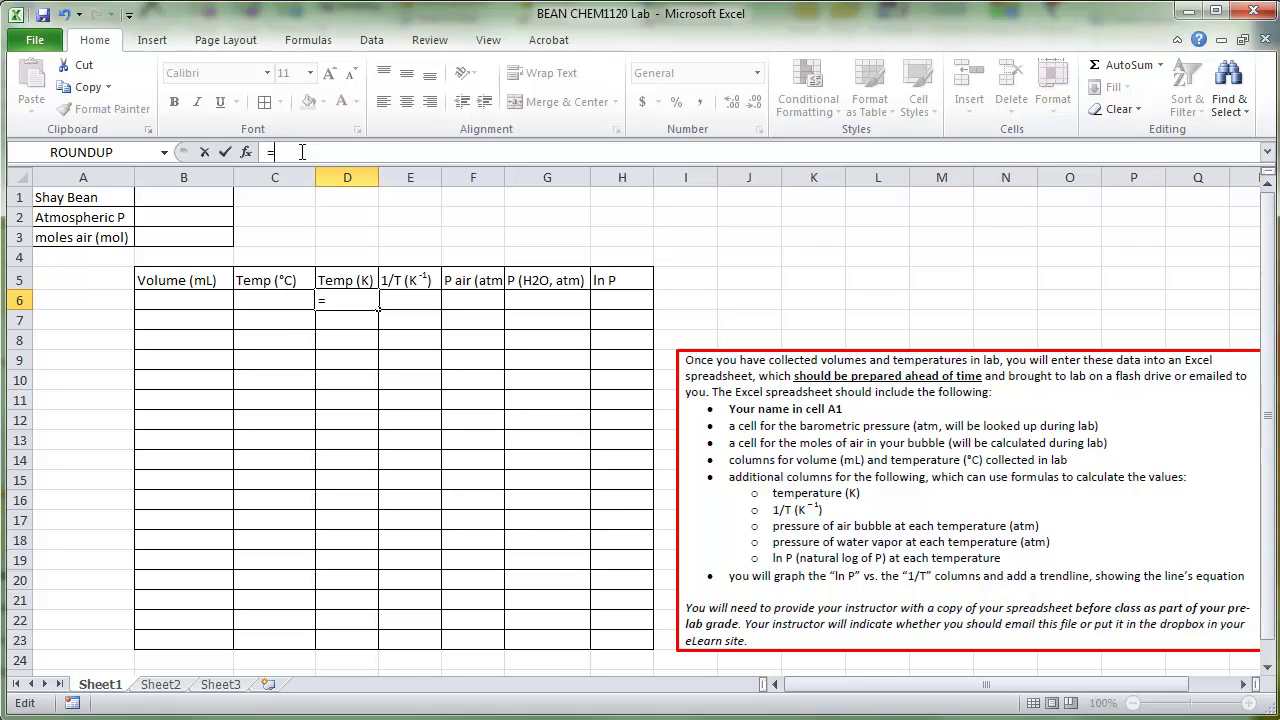
pyautogui.click(274, 298)
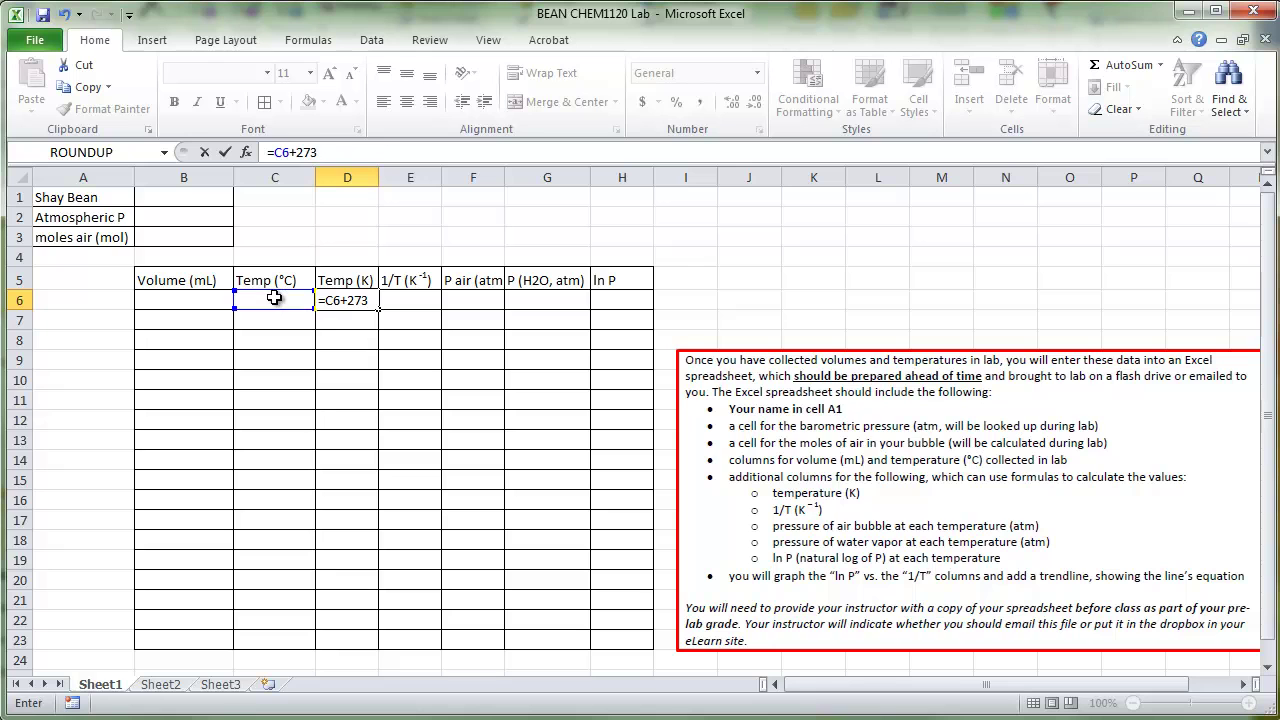
pyautogui.write('+273.15')
pyautogui.press('Return')
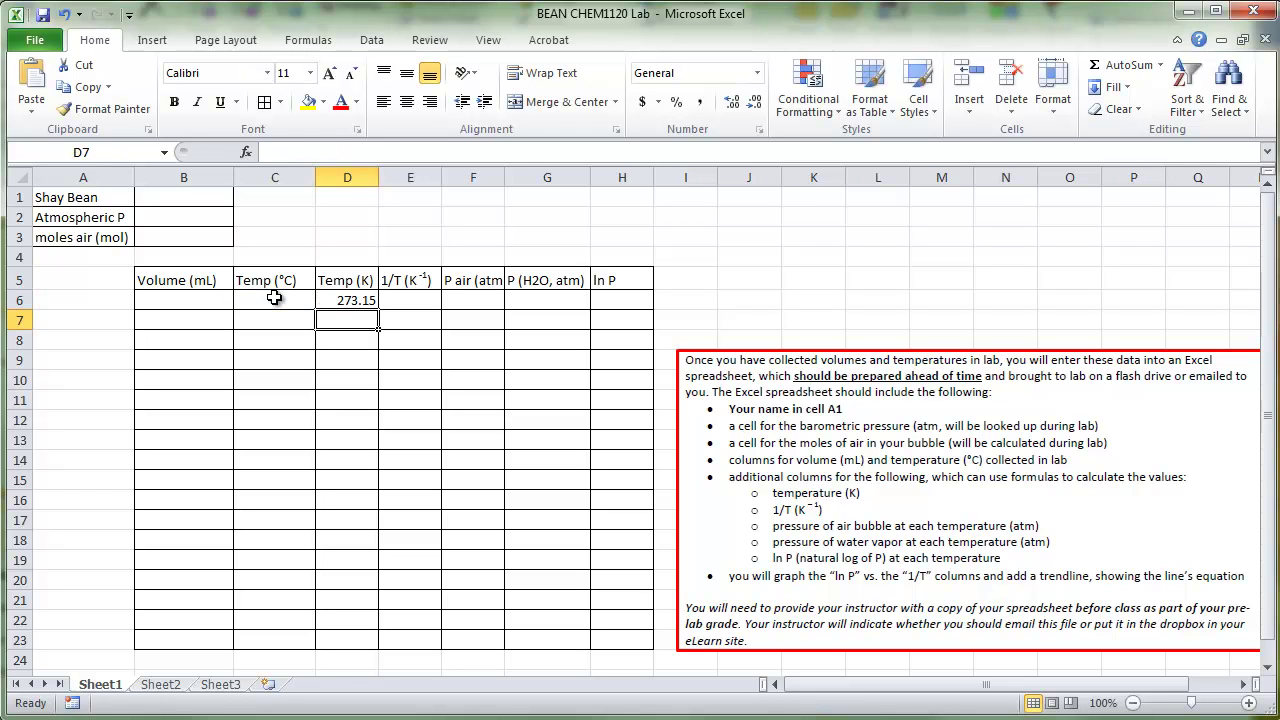
# Step: Fill the D6 formula down to D22 and verify the copied references
pyautogui.click(276, 302)
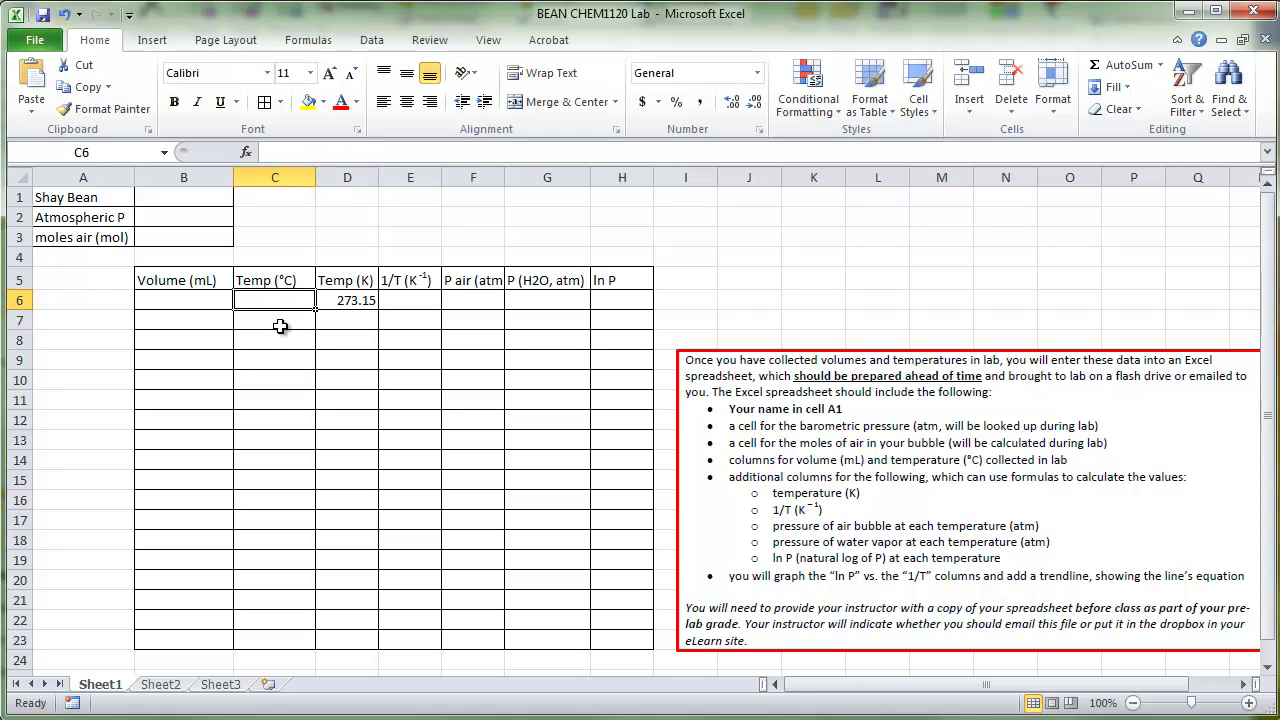
pyautogui.click(358, 300)
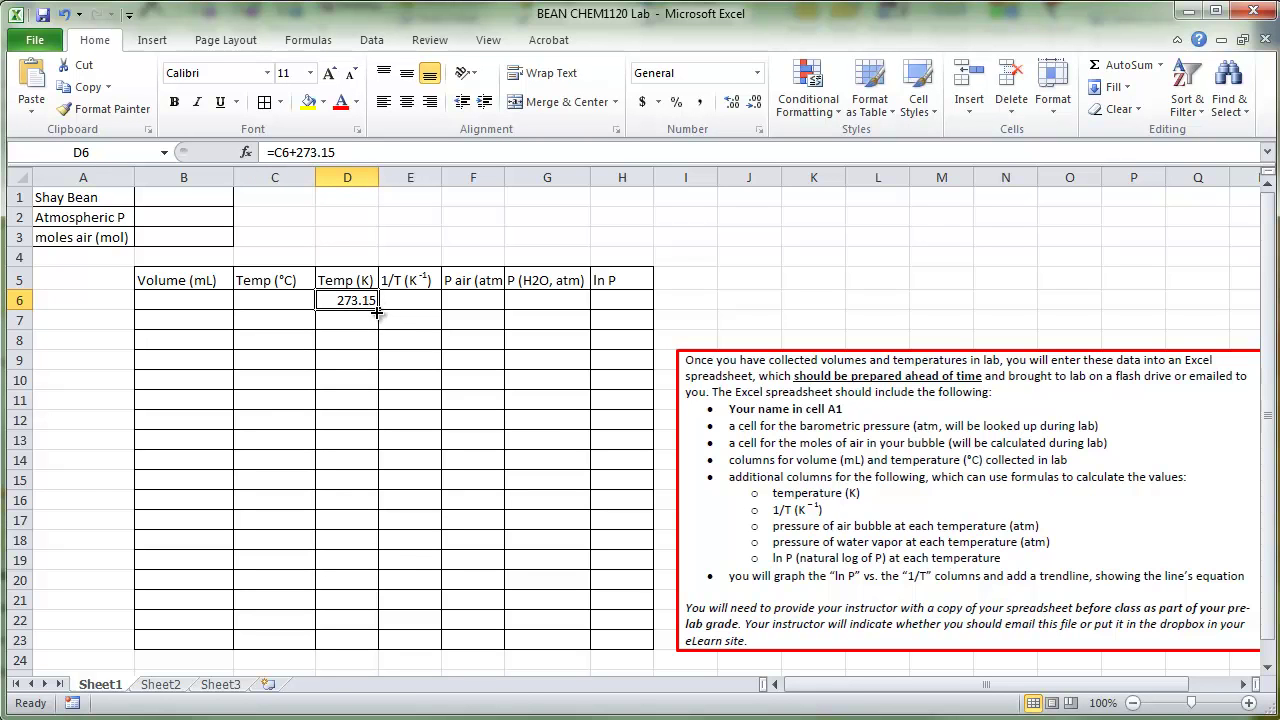
pyautogui.moveTo(379, 311); pyautogui.dragTo(389, 634)
pyautogui.click(350, 320)
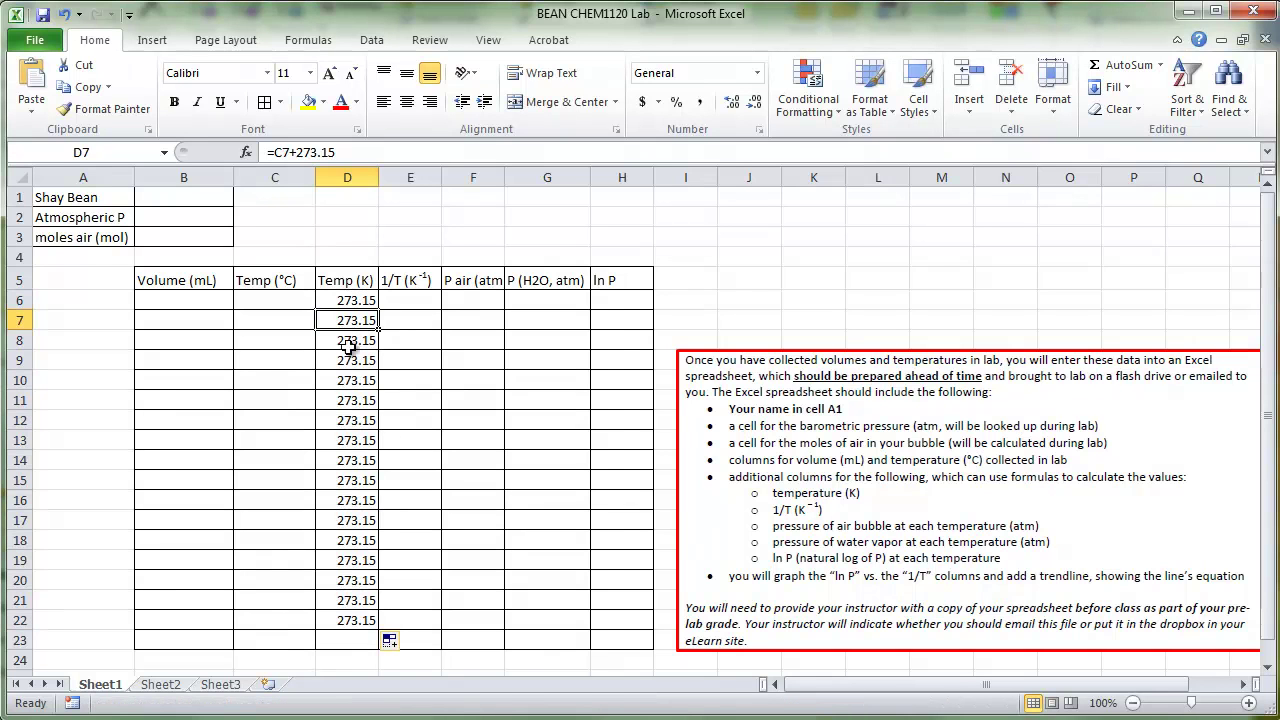
pyautogui.click(350, 380)
pyautogui.click(355, 440)
pyautogui.click(360, 518)
pyautogui.click(358, 560)
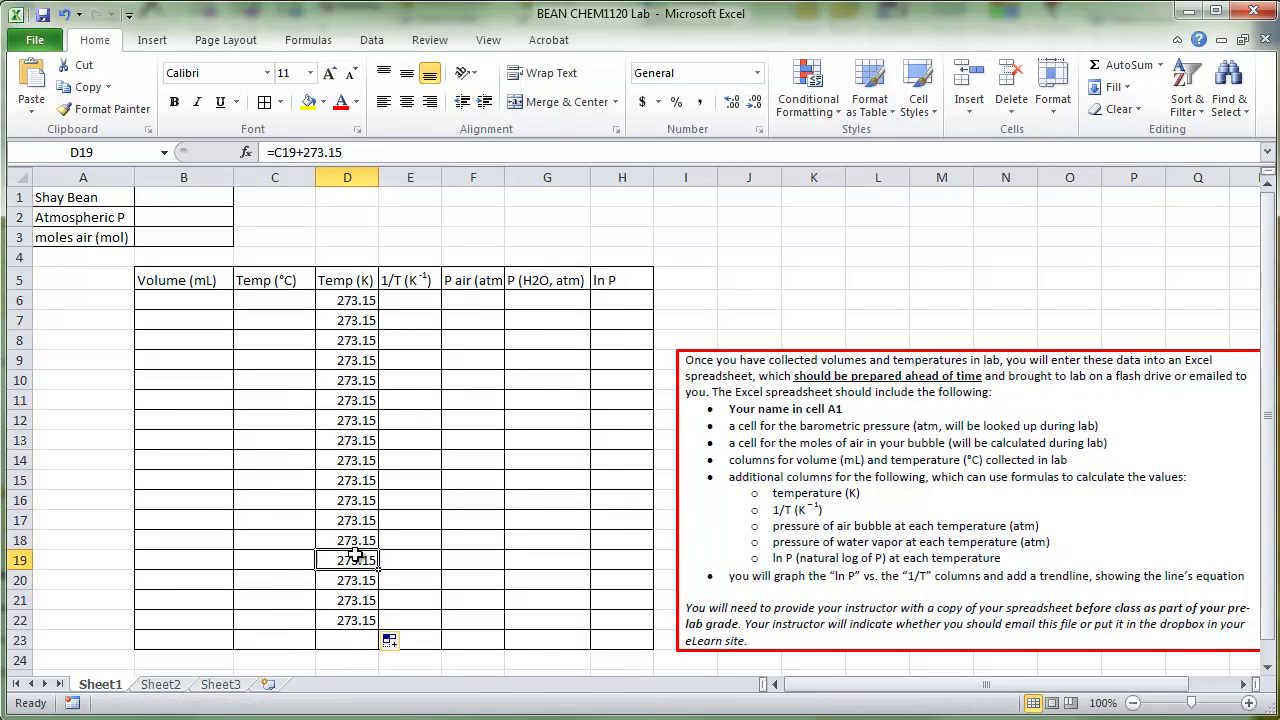
pyautogui.doubleClick(323, 555)
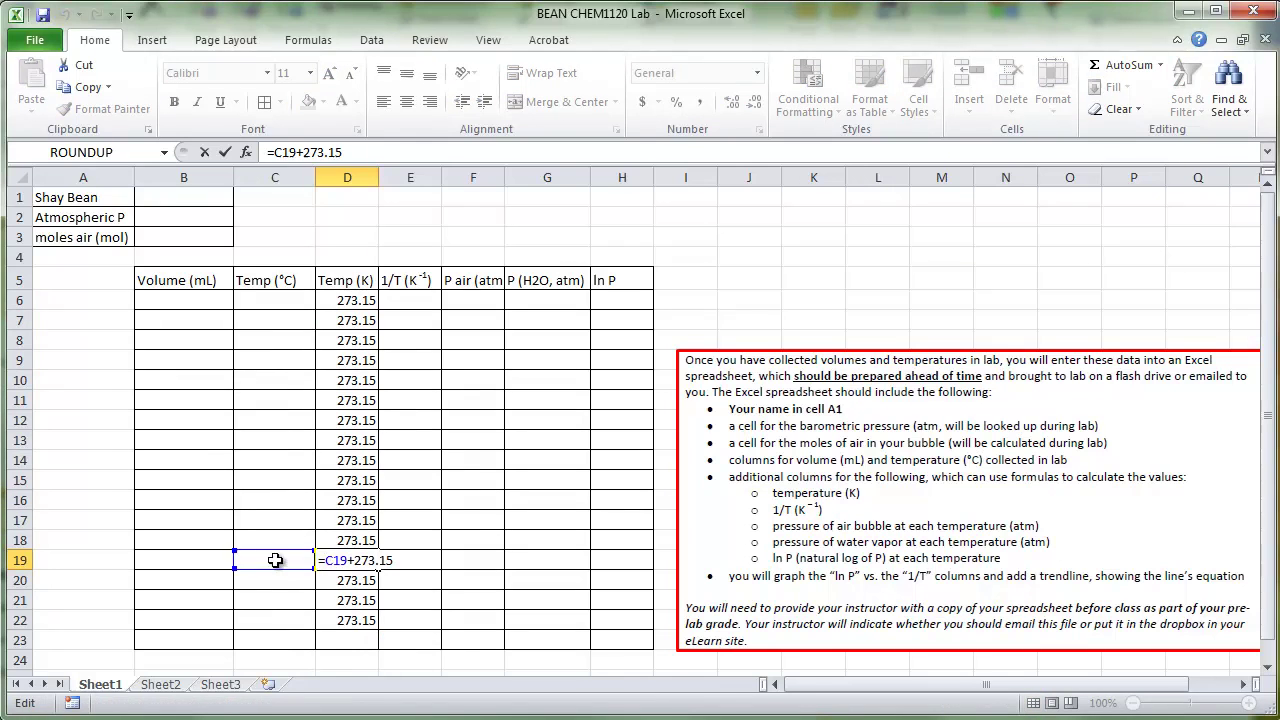
pyautogui.press('Return')
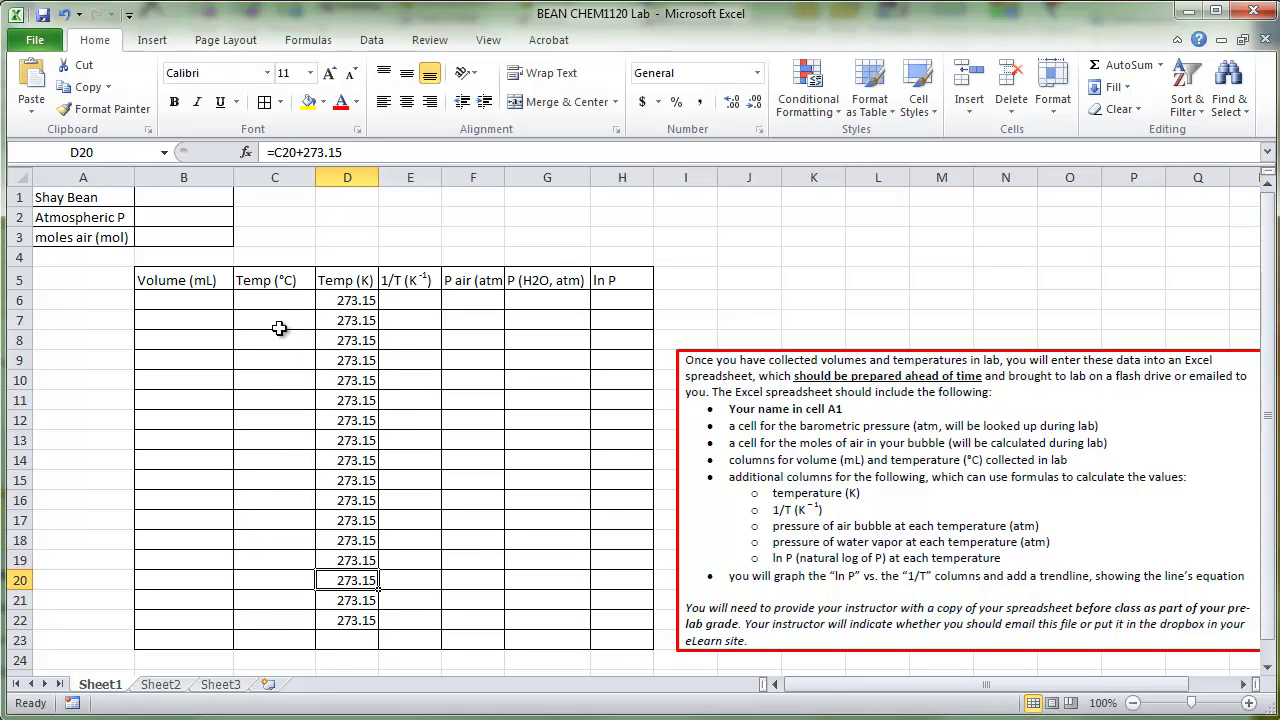
# Step: Enter sample temperatures 80, 75 and 60 in C6:C8
pyautogui.click(281, 303)
pyautogui.write('80')
pyautogui.press('Return')
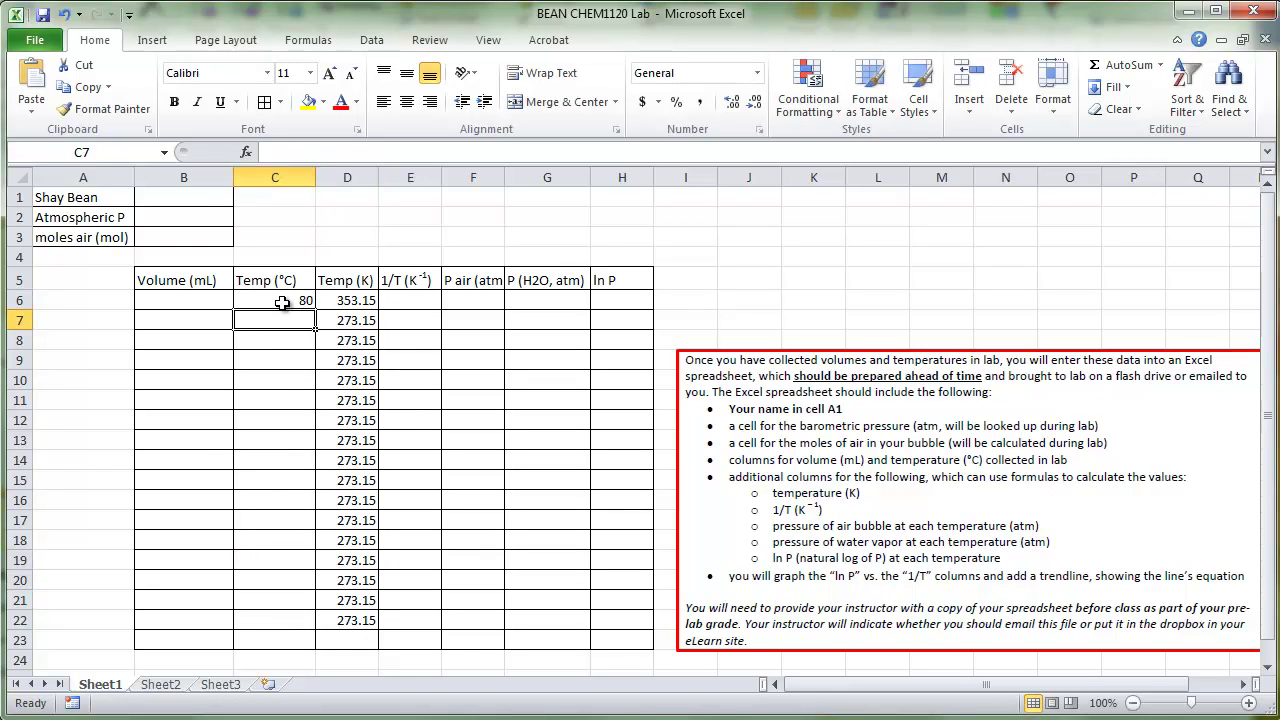
pyautogui.write('75')
pyautogui.press('Return')
pyautogui.write('60')
pyautogui.press('Return')
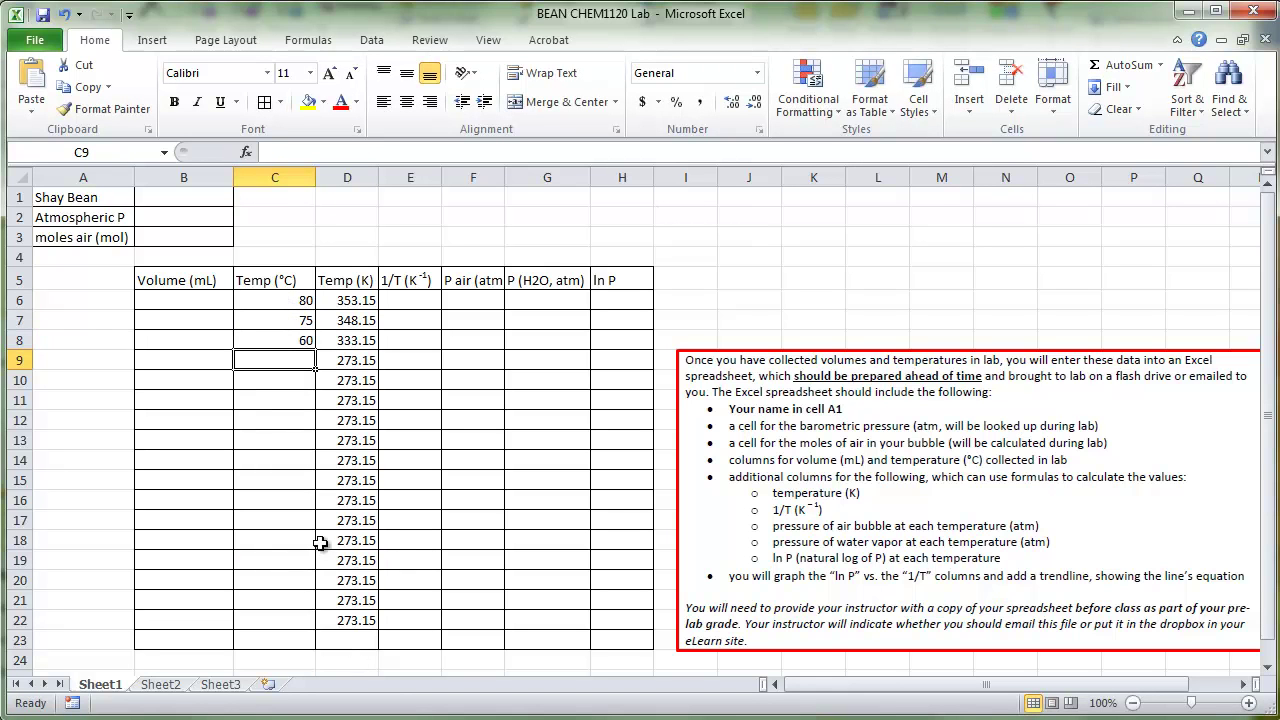
pyautogui.moveTo(298, 308); pyautogui.dragTo(300, 337)
pyautogui.click(396, 284)
# Step: Enter =1/D6 in E6 and fill it down to E22
pyautogui.click(406, 300)
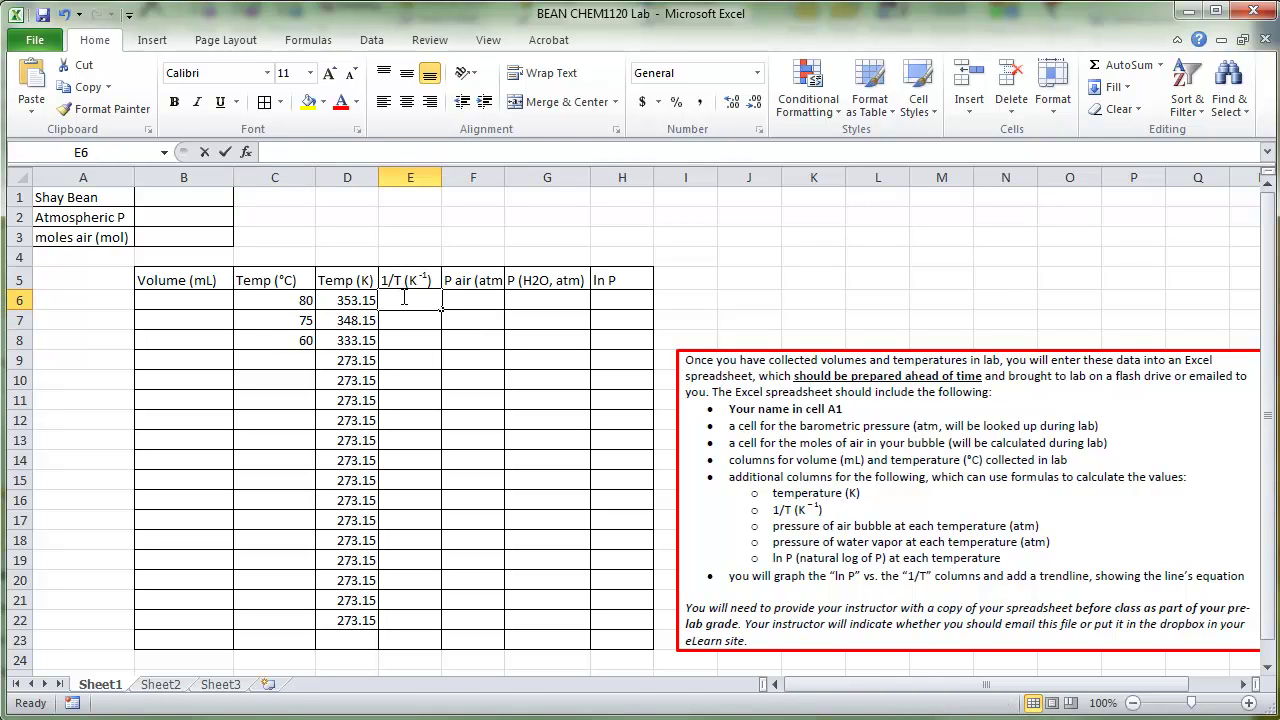
pyautogui.write('=/')
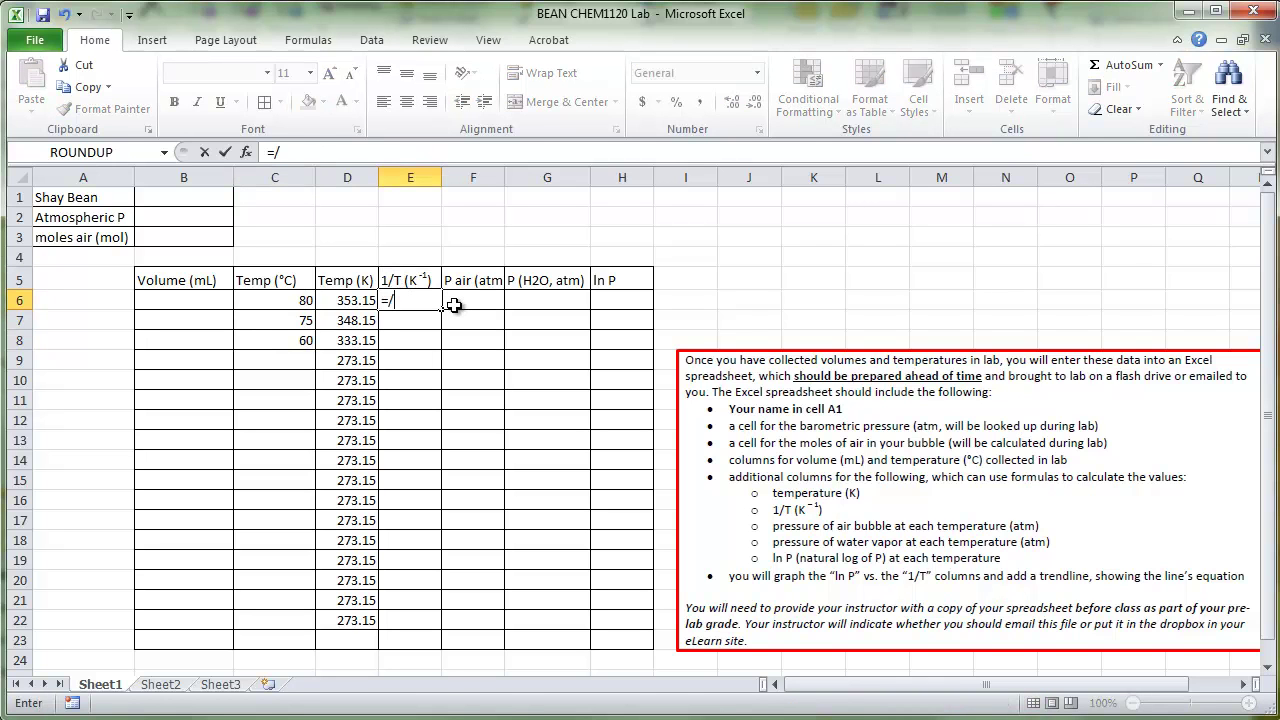
pyautogui.press('BackSpace')
pyautogui.write('1/')
pyautogui.click(352, 302)
pyautogui.press('Return')
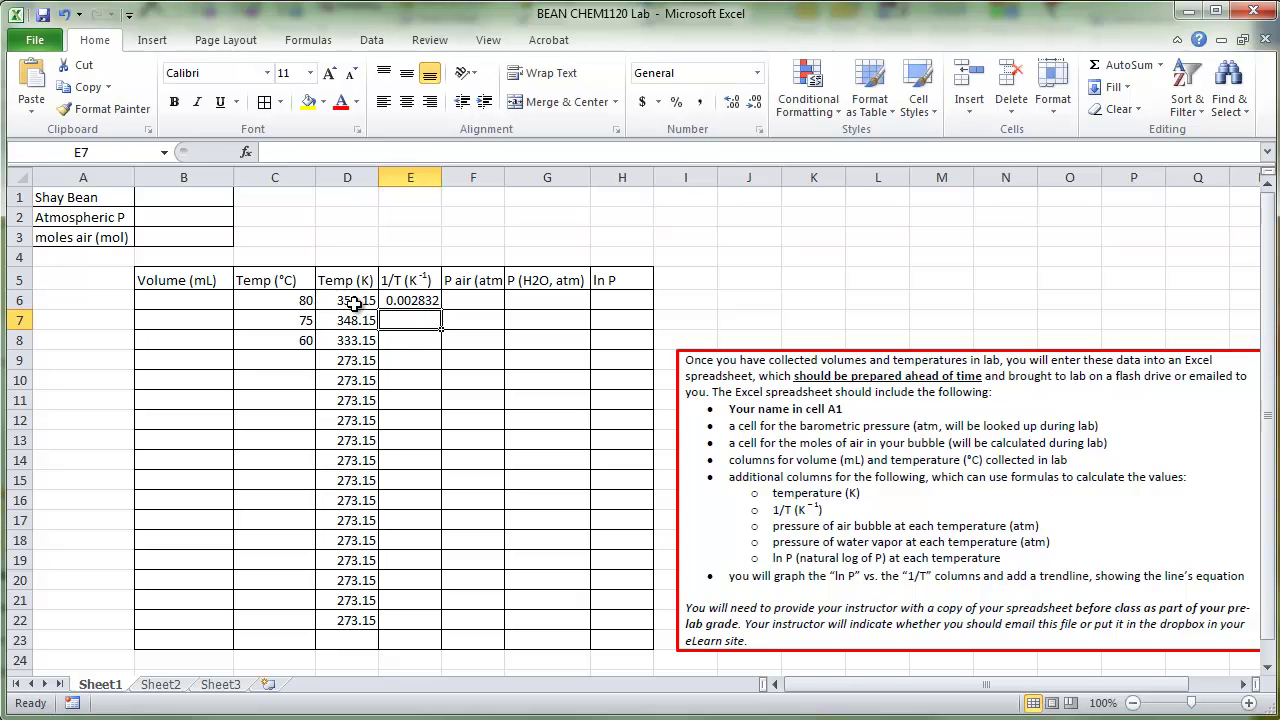
pyautogui.click(418, 298)
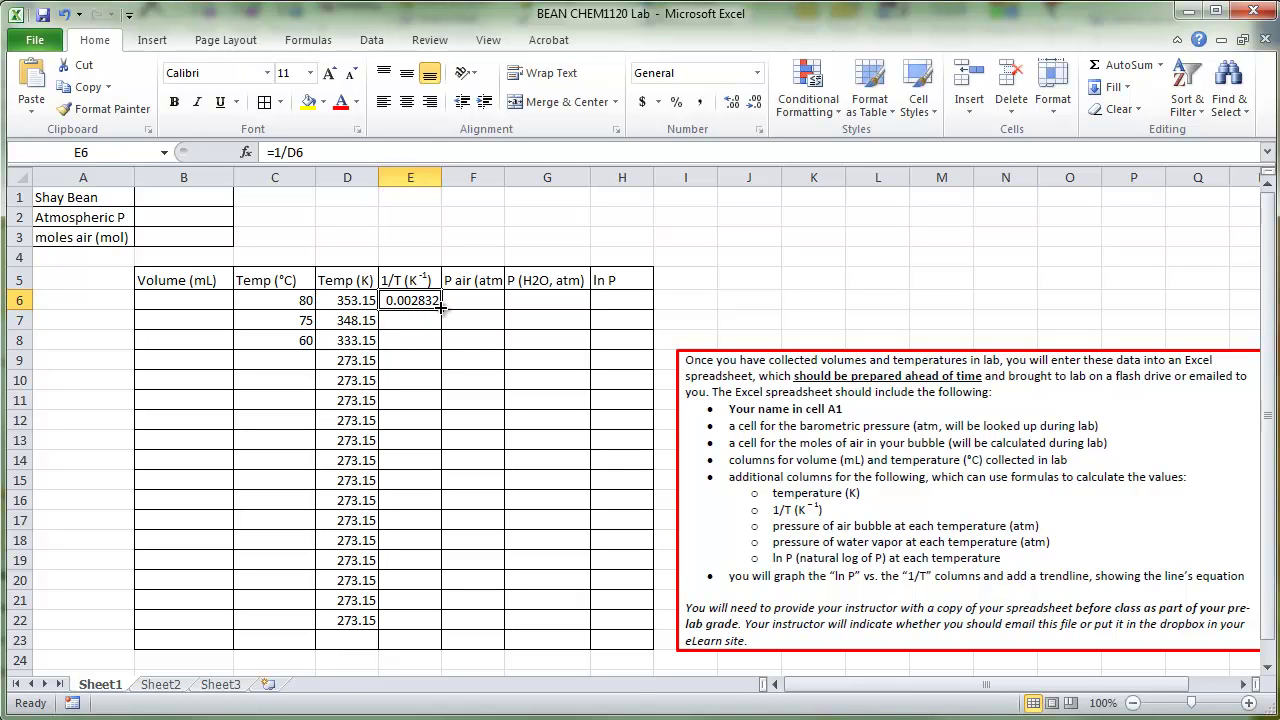
pyautogui.moveTo(441, 310); pyautogui.dragTo(457, 625)
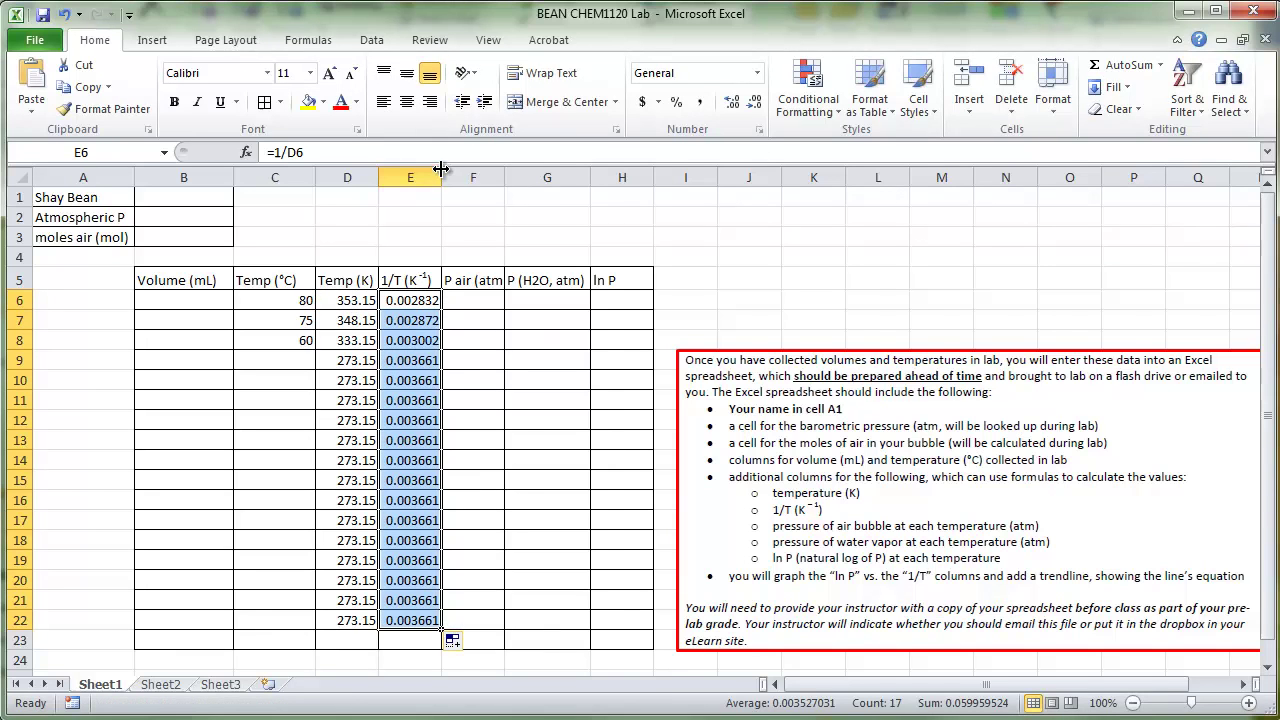
# Step: Widen columns E and D to show the full 1/T and Kelvin values
pyautogui.moveTo(441, 177); pyautogui.dragTo(459, 176)
pyautogui.moveTo(380, 177); pyautogui.dragTo(398, 177)
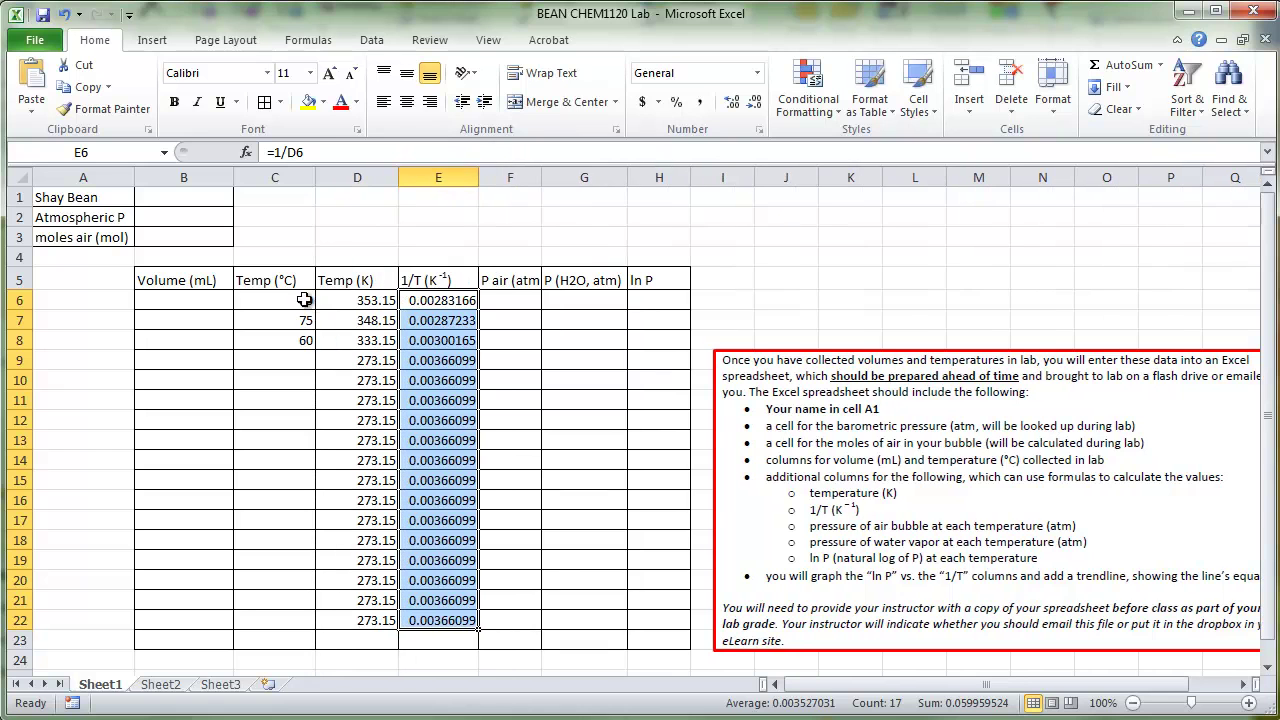
pyautogui.click(447, 382)
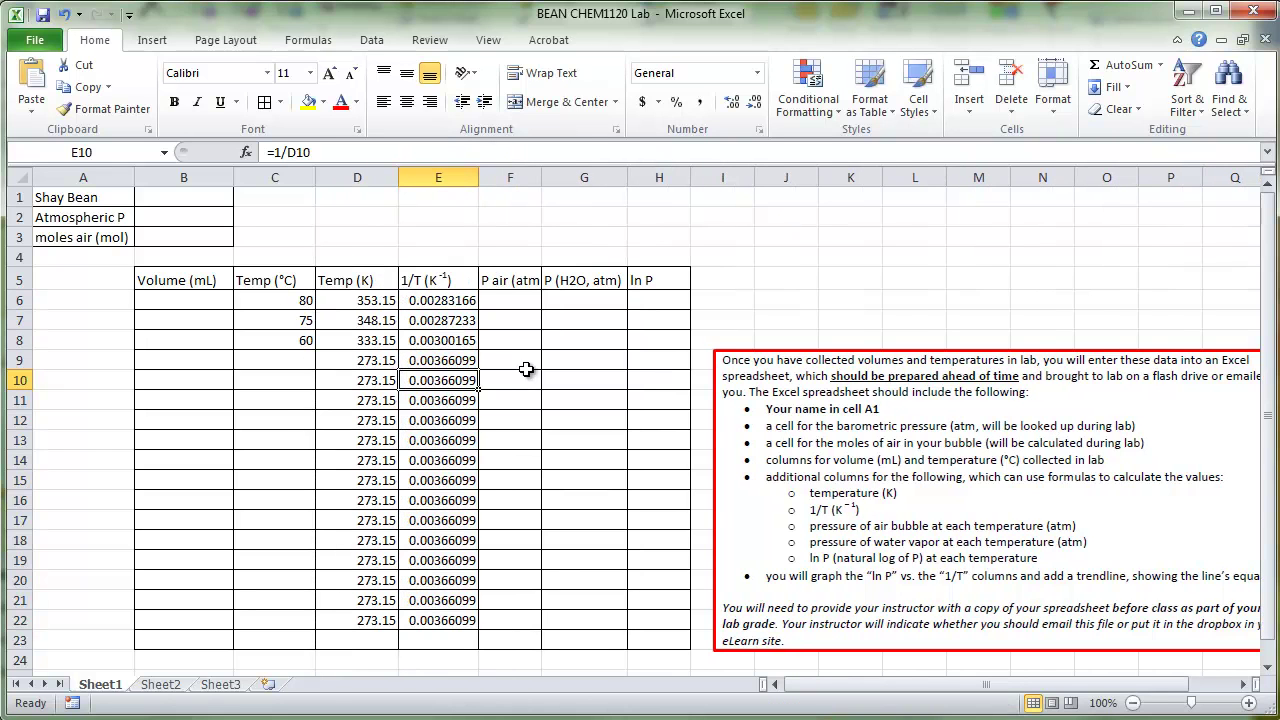
pyautogui.click(514, 297)
# Step: Widen column F so the P air (atm) header fits
pyautogui.moveTo(541, 177); pyautogui.dragTo(556, 177)
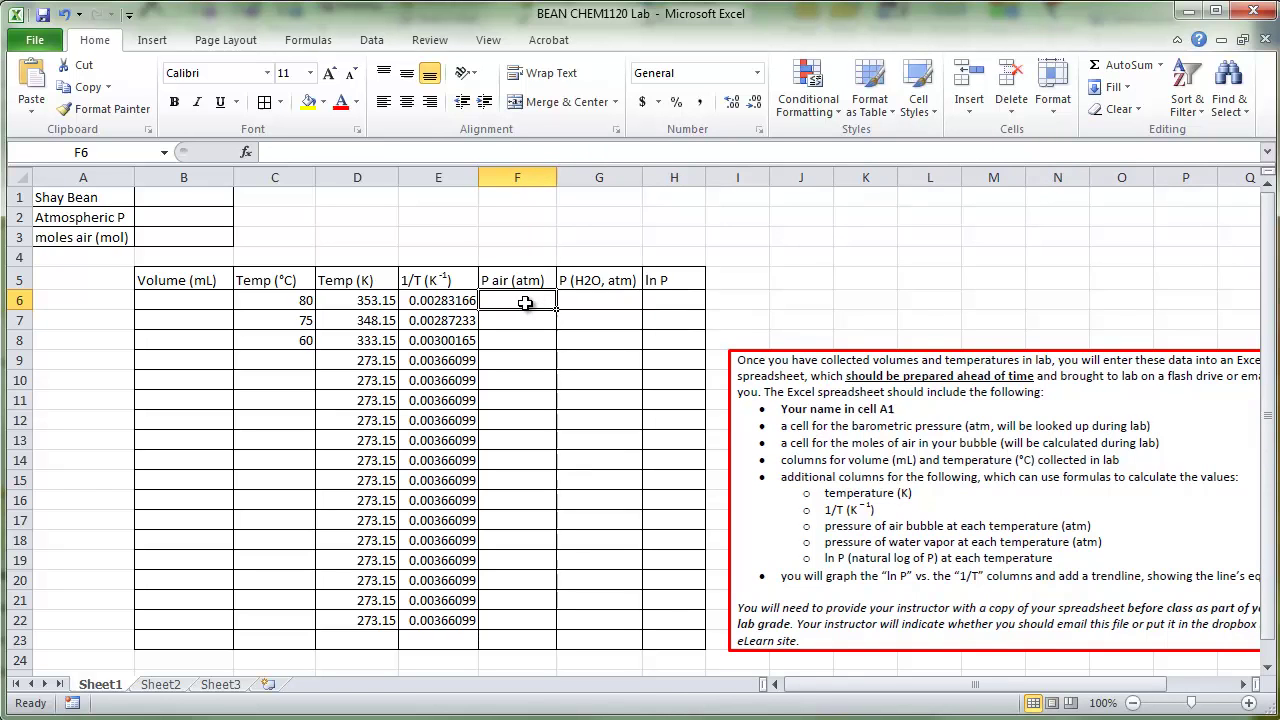
pyautogui.click(160, 235)
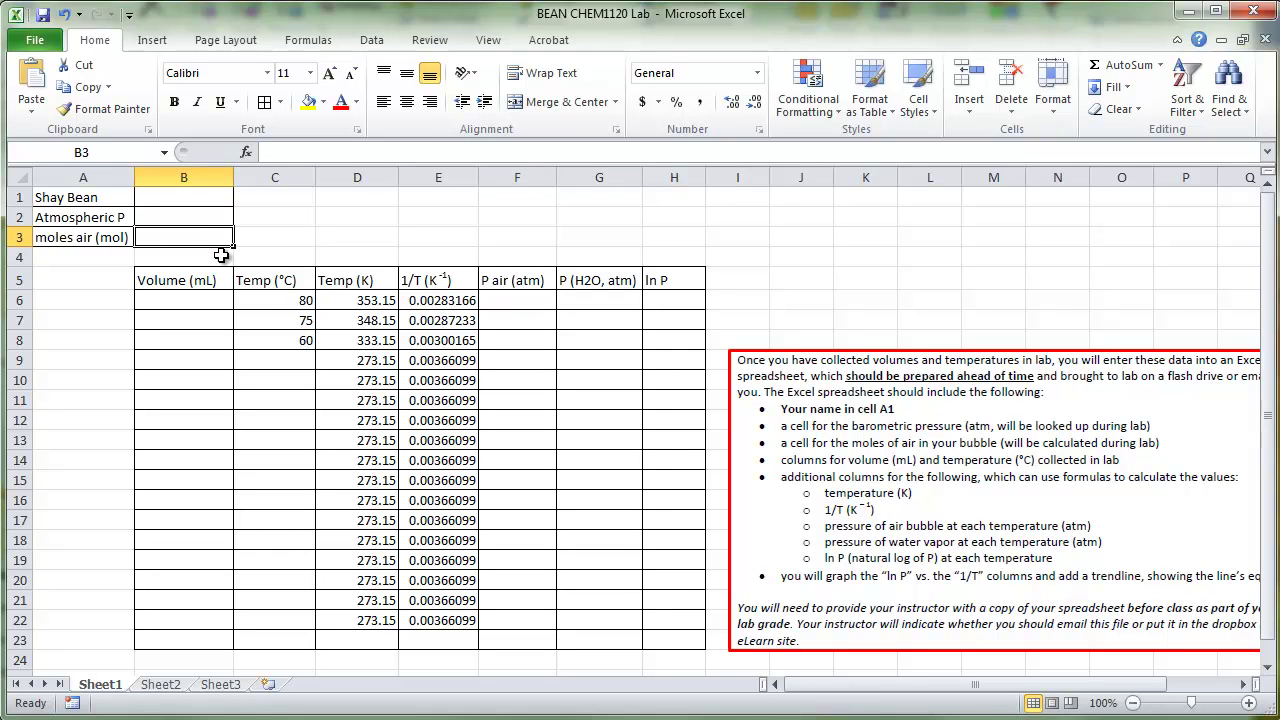
pyautogui.click(526, 301)
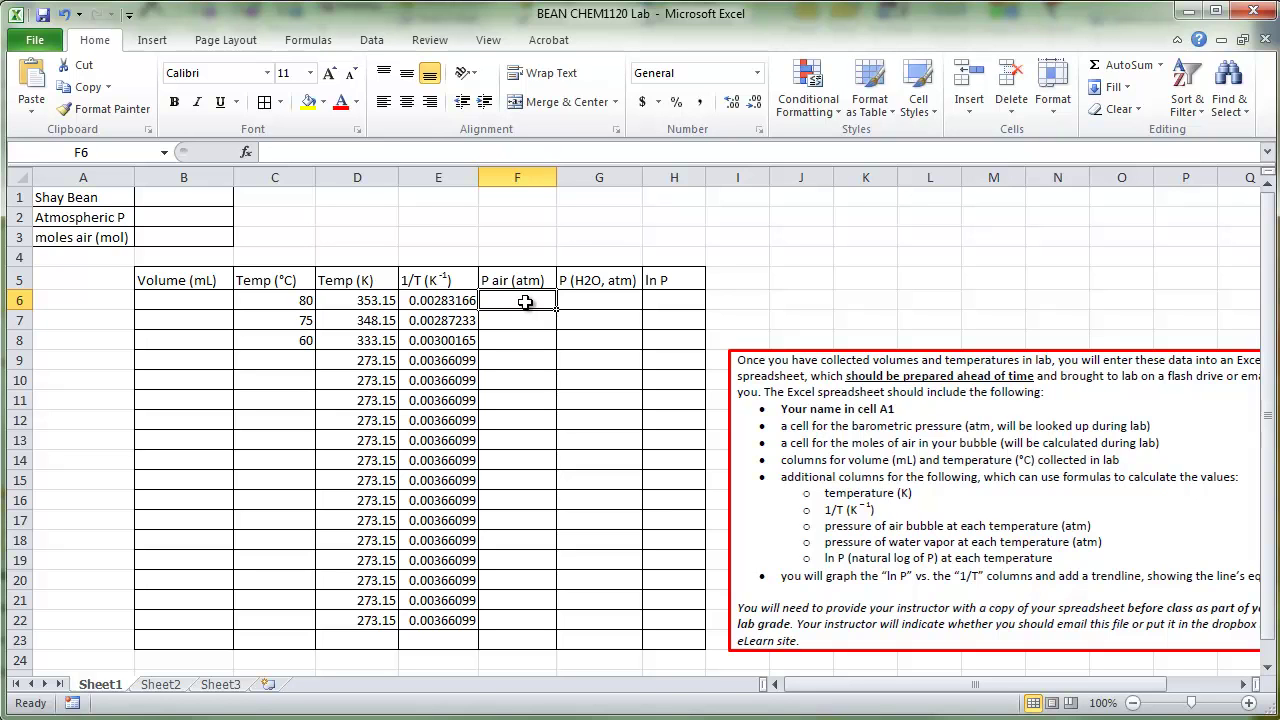
# Step: Enter =B3*0.0821*D6/(B6/1000) in F6, which shows #DIV/0! for now
pyautogui.write('=')
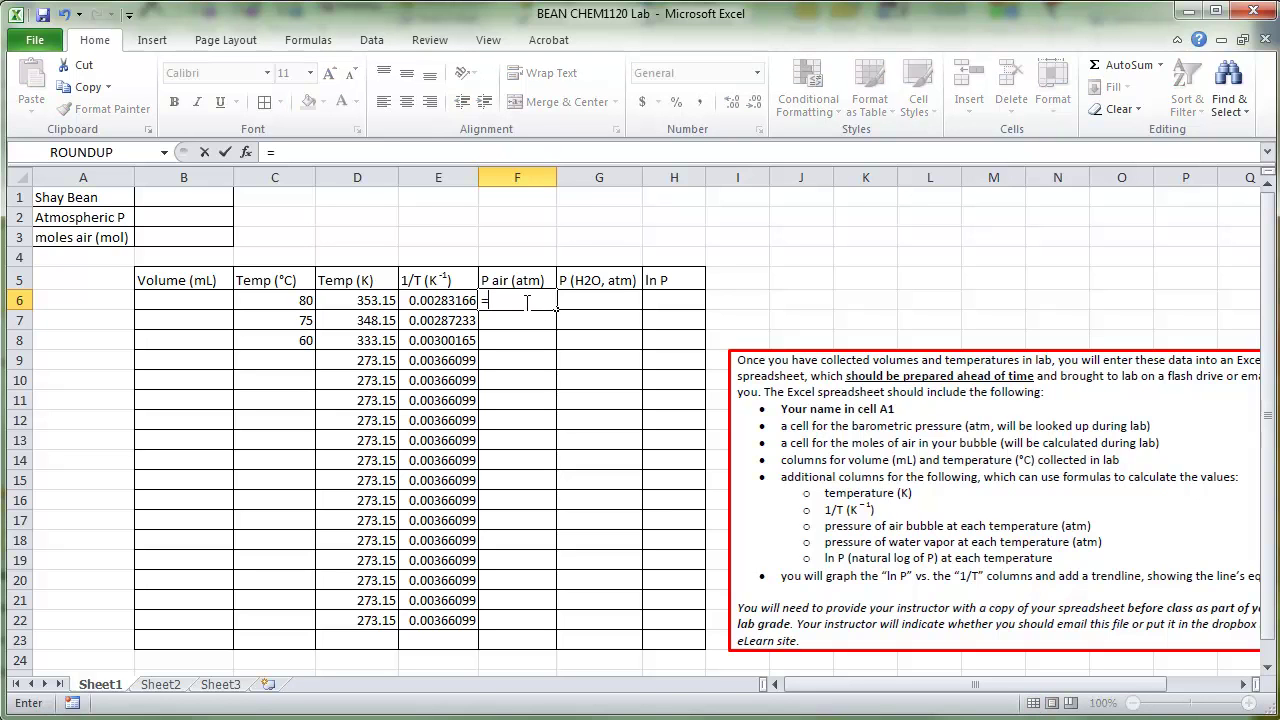
pyautogui.click(212, 236)
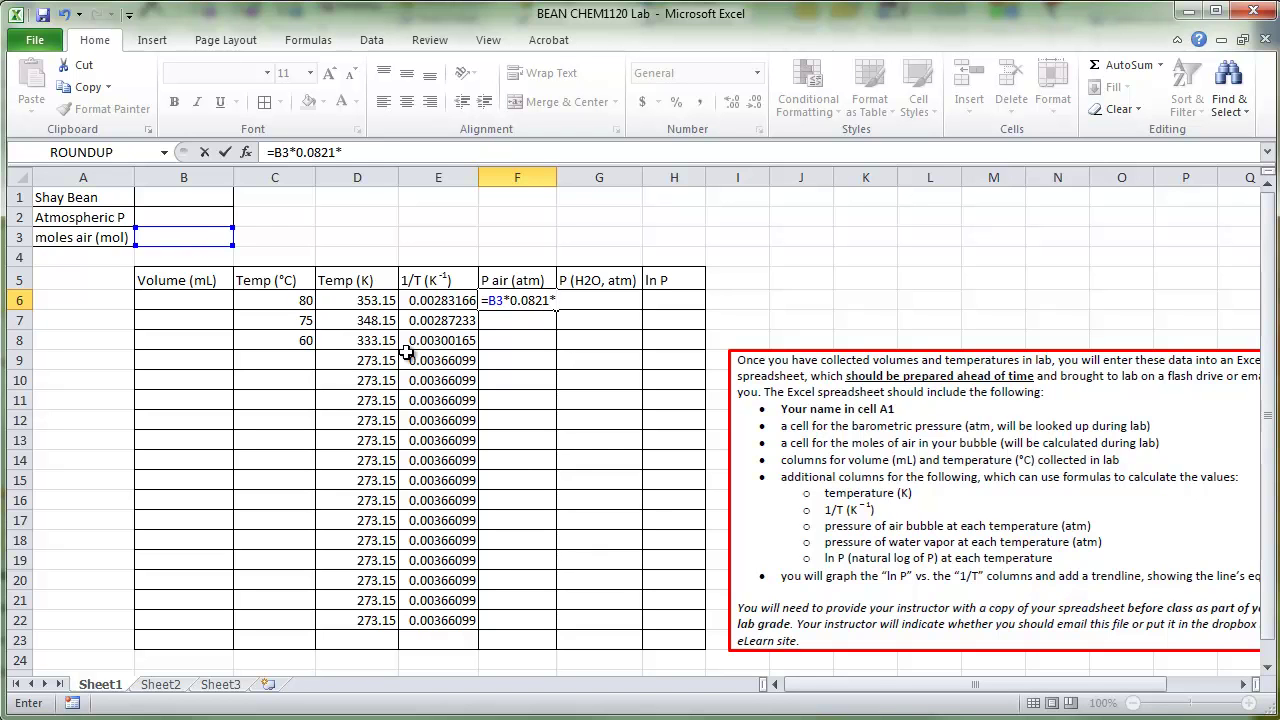
pyautogui.click(368, 300)
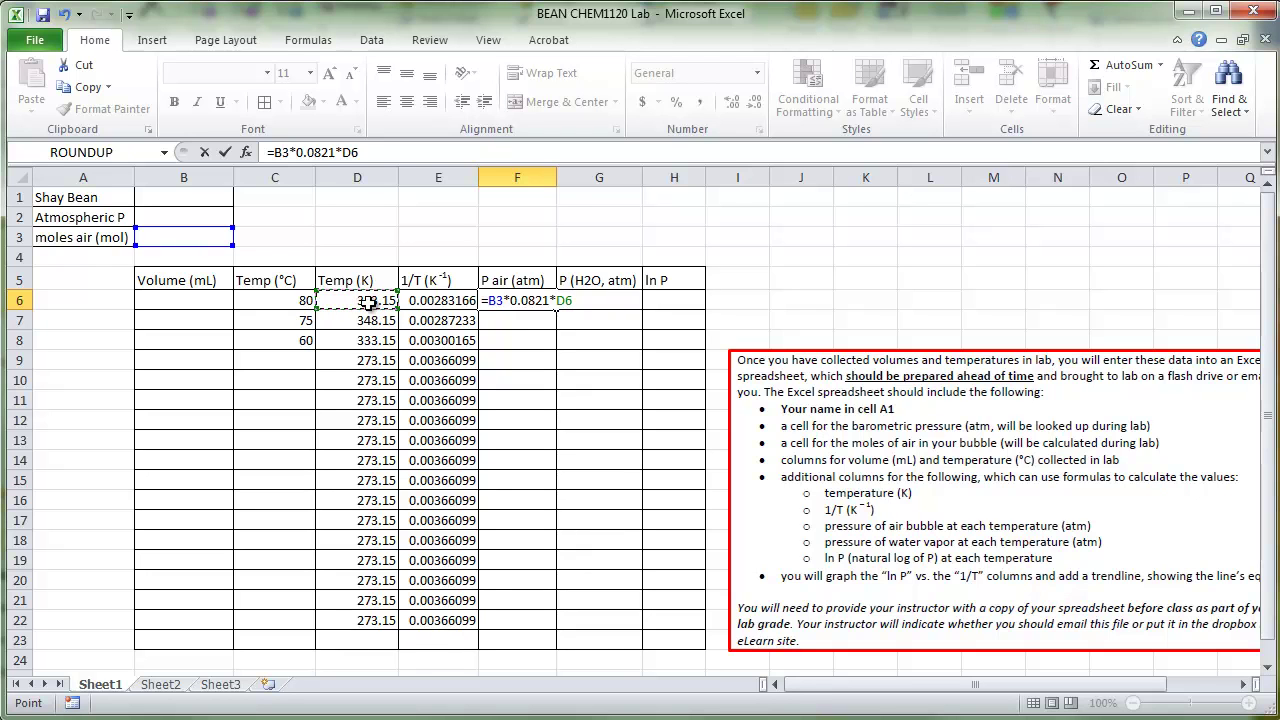
pyautogui.write('/')
pyautogui.click(193, 300)
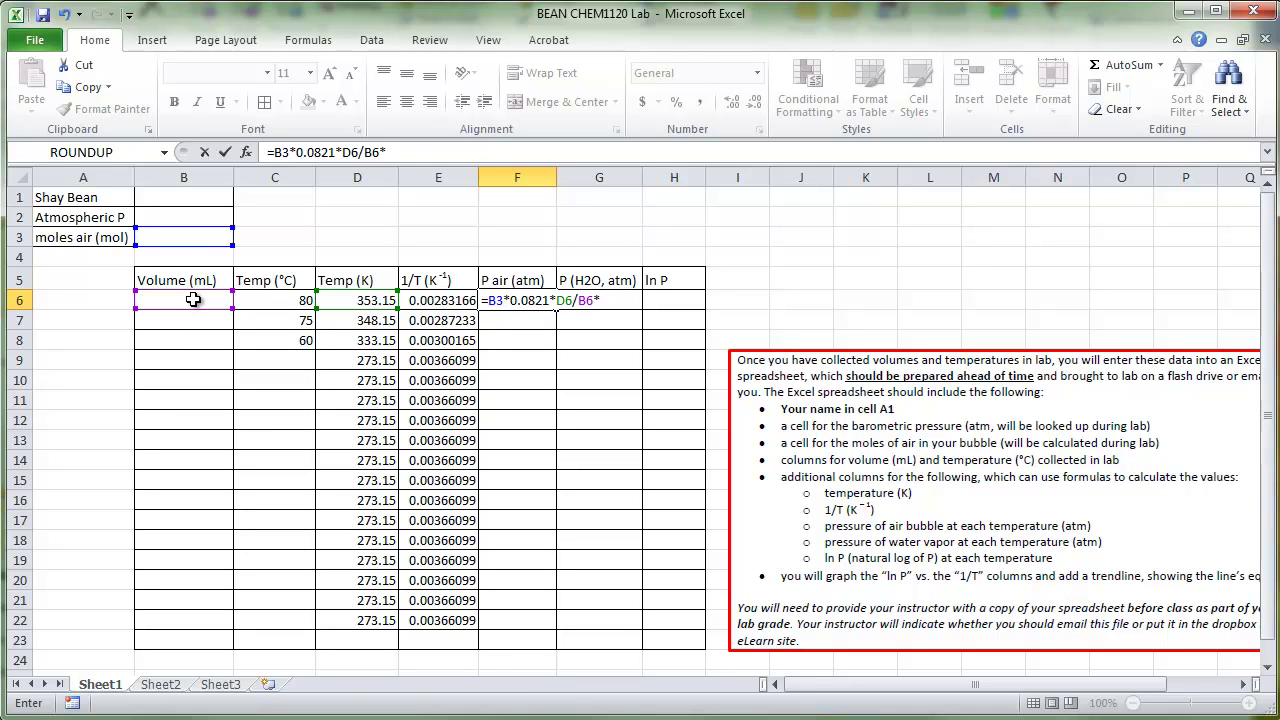
pyautogui.press('BackSpace')
pyautogui.press('BackSpace')
pyautogui.click(193, 300)
pyautogui.write('/1000')
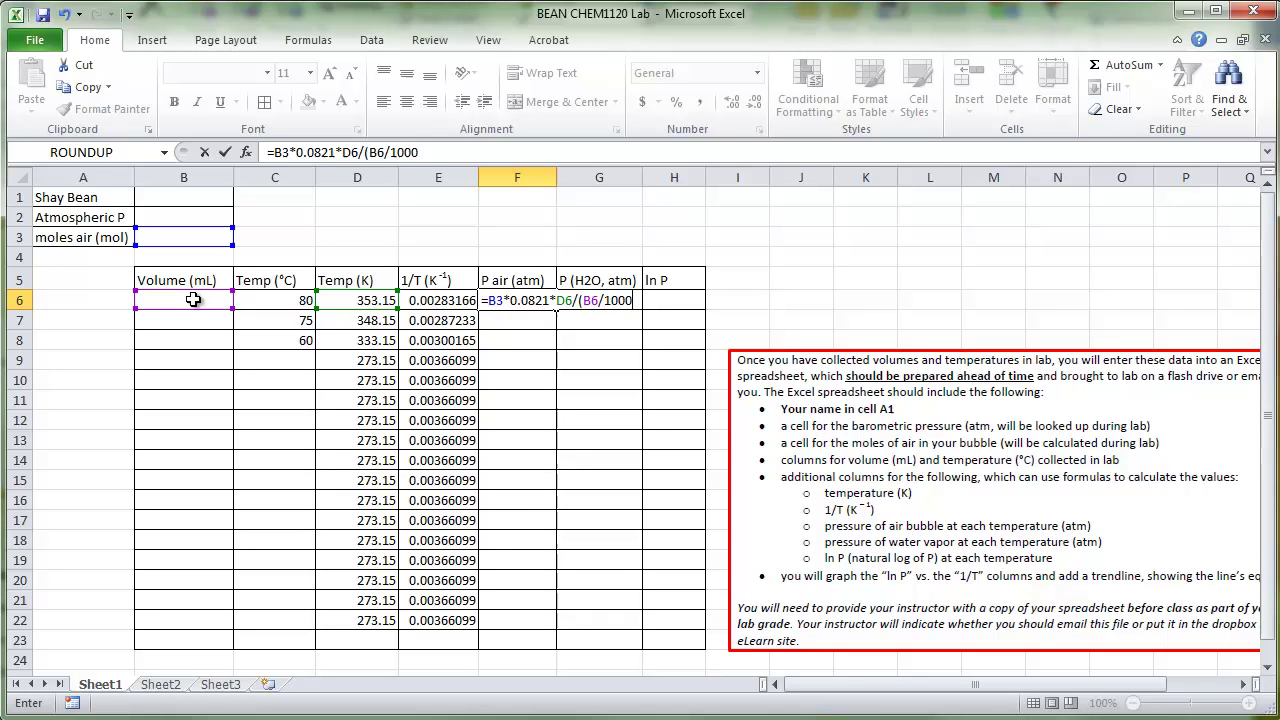
pyautogui.write(')')
pyautogui.press('Return')
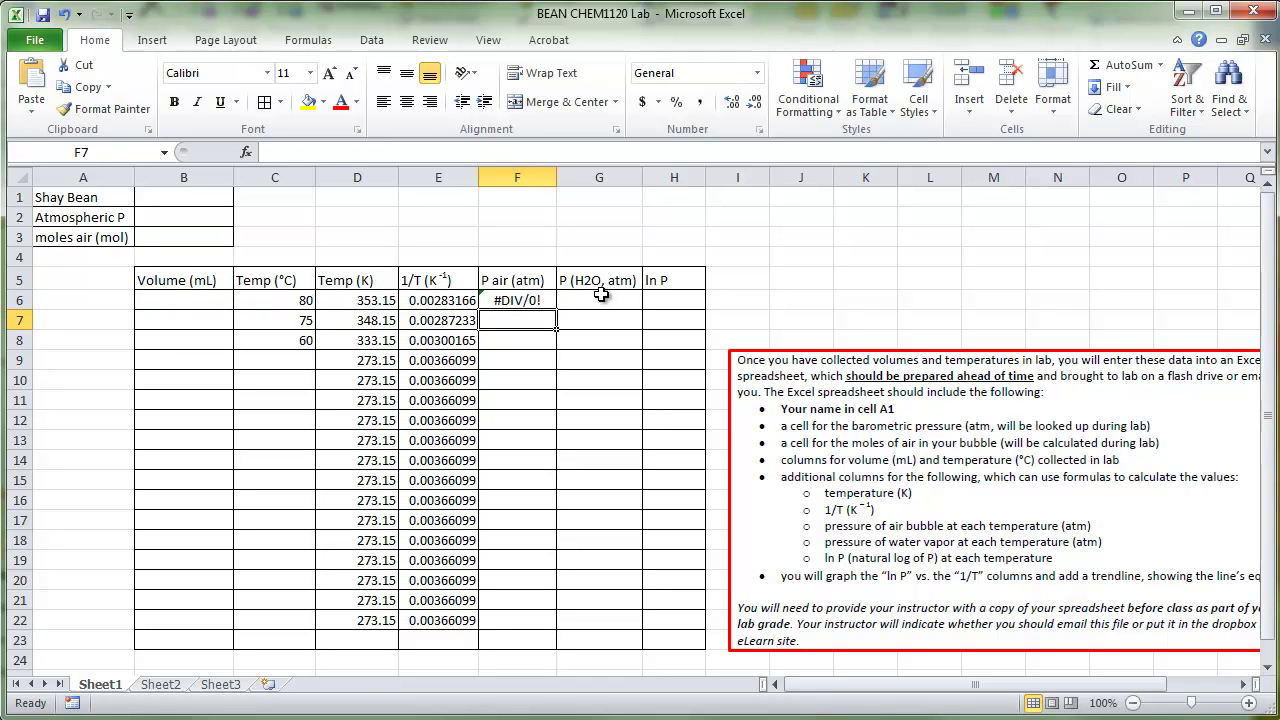
pyautogui.click(546, 302)
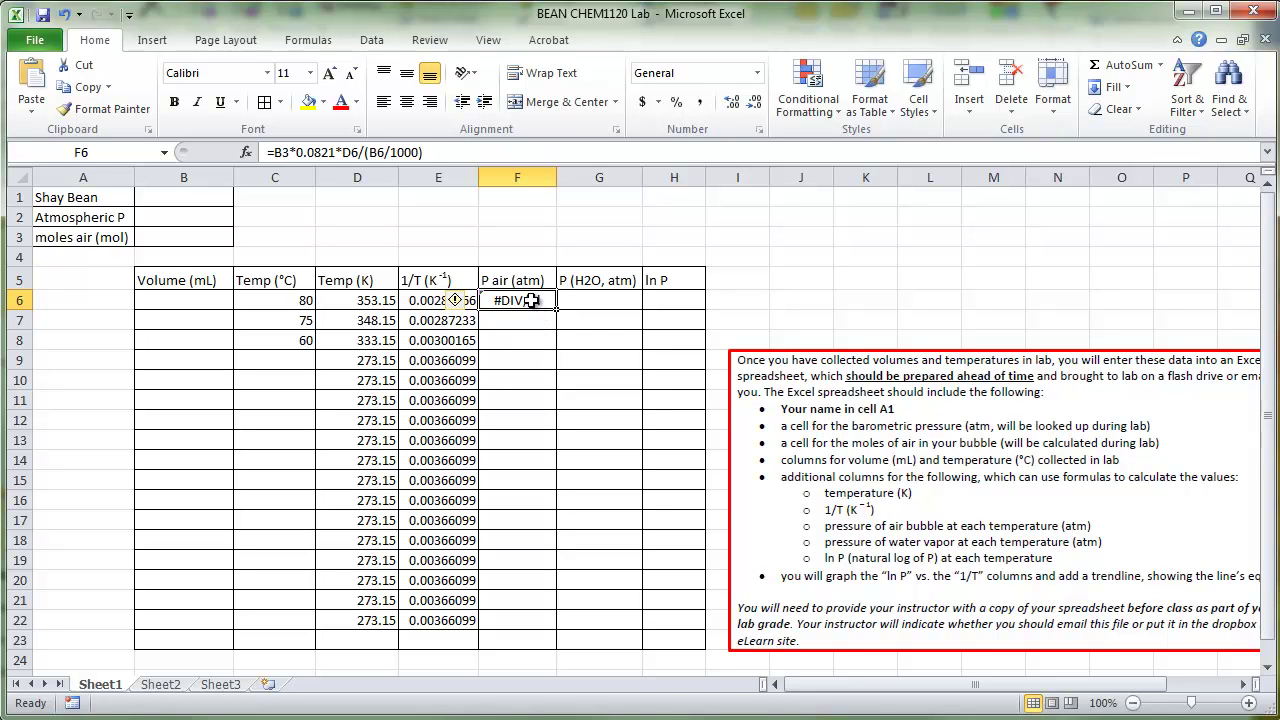
pyautogui.moveTo(556, 310); pyautogui.dragTo(560, 628)
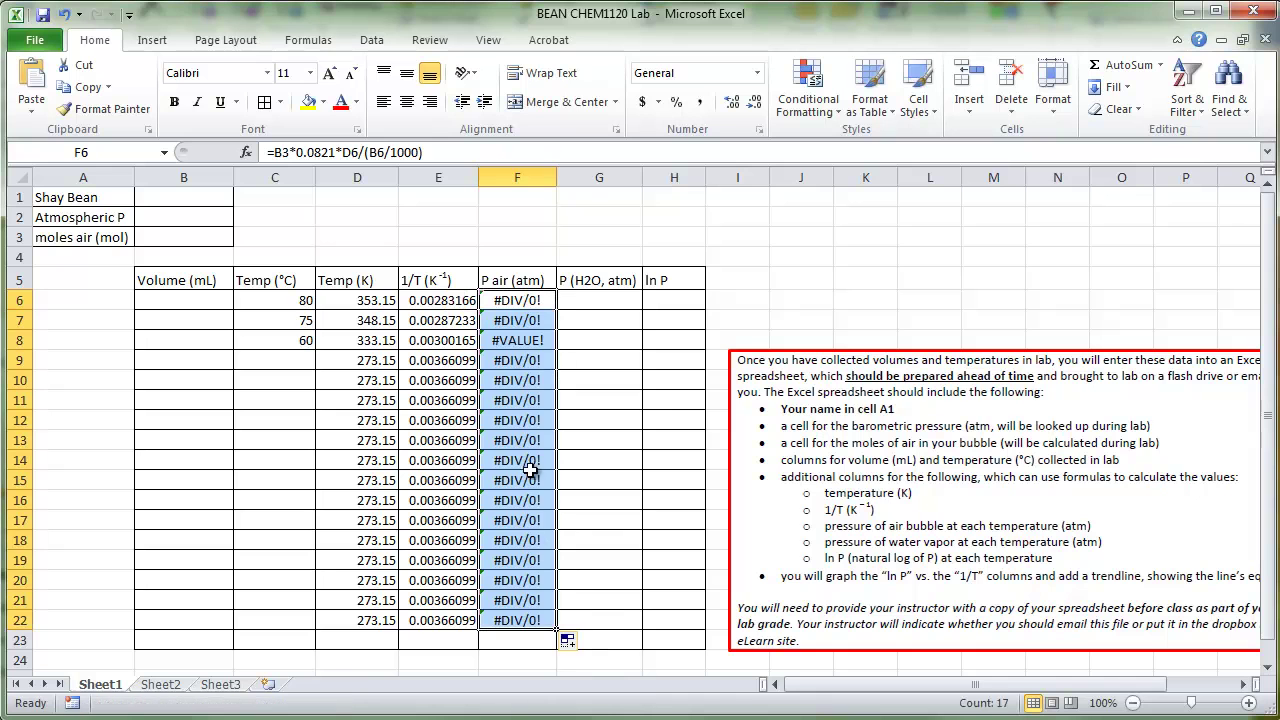
pyautogui.click(525, 302)
pyautogui.doubleClick(280, 152)
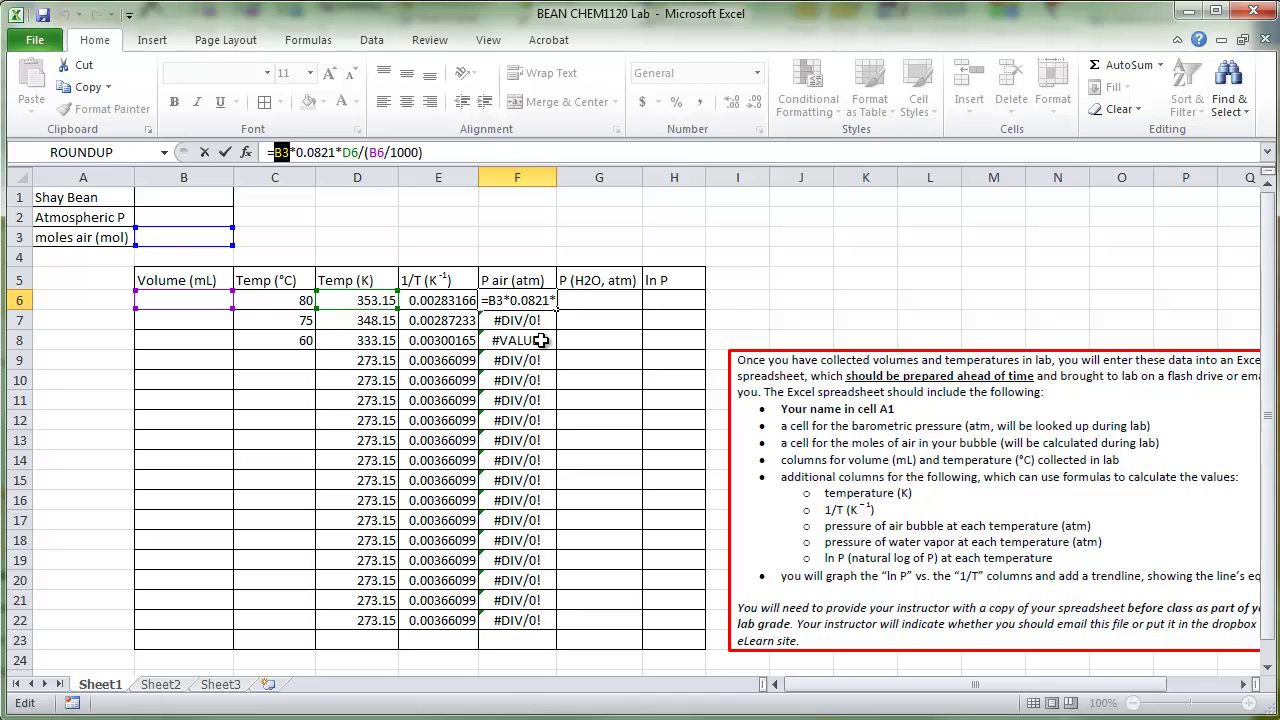
pyautogui.press('Return')
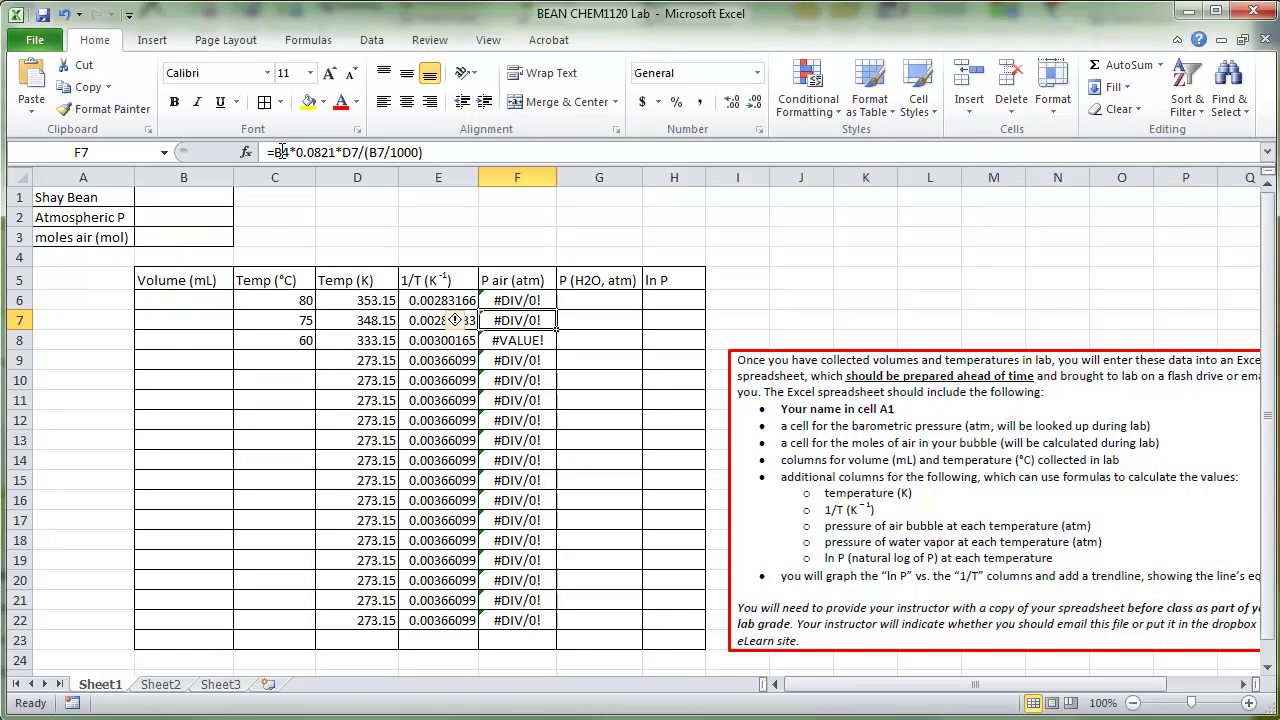
pyautogui.doubleClick(281, 152)
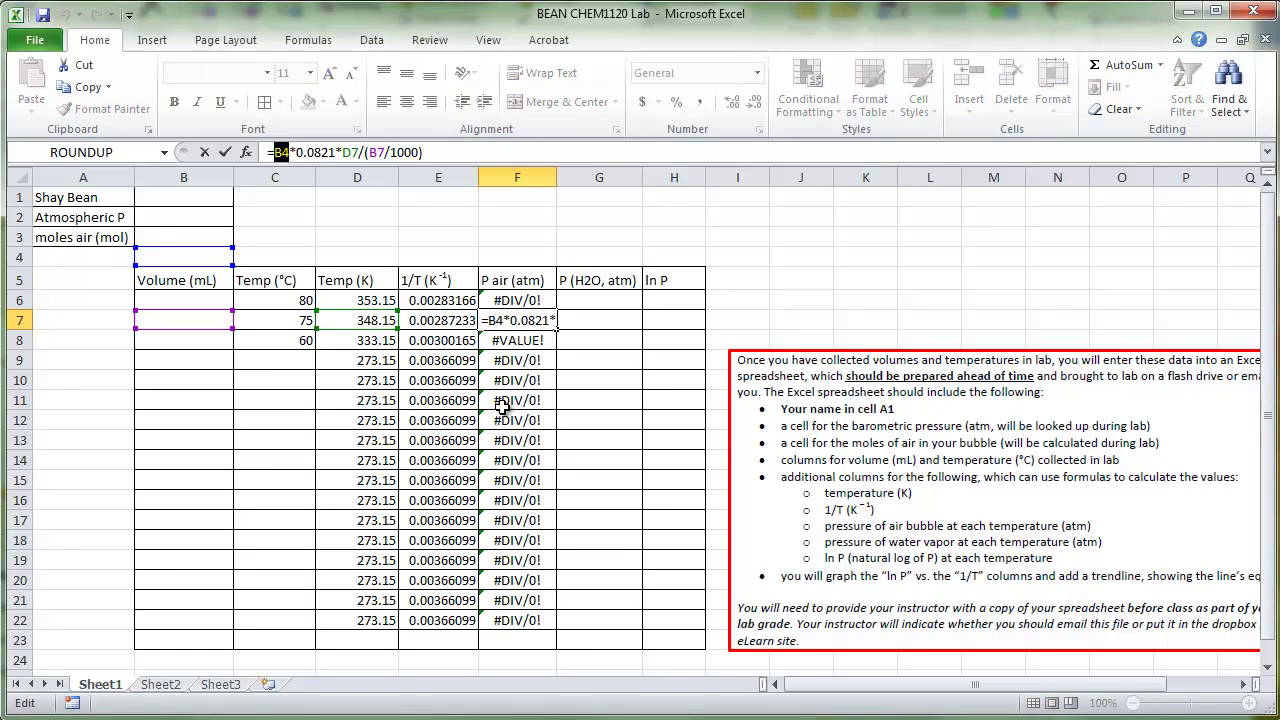
pyautogui.click(516, 300)
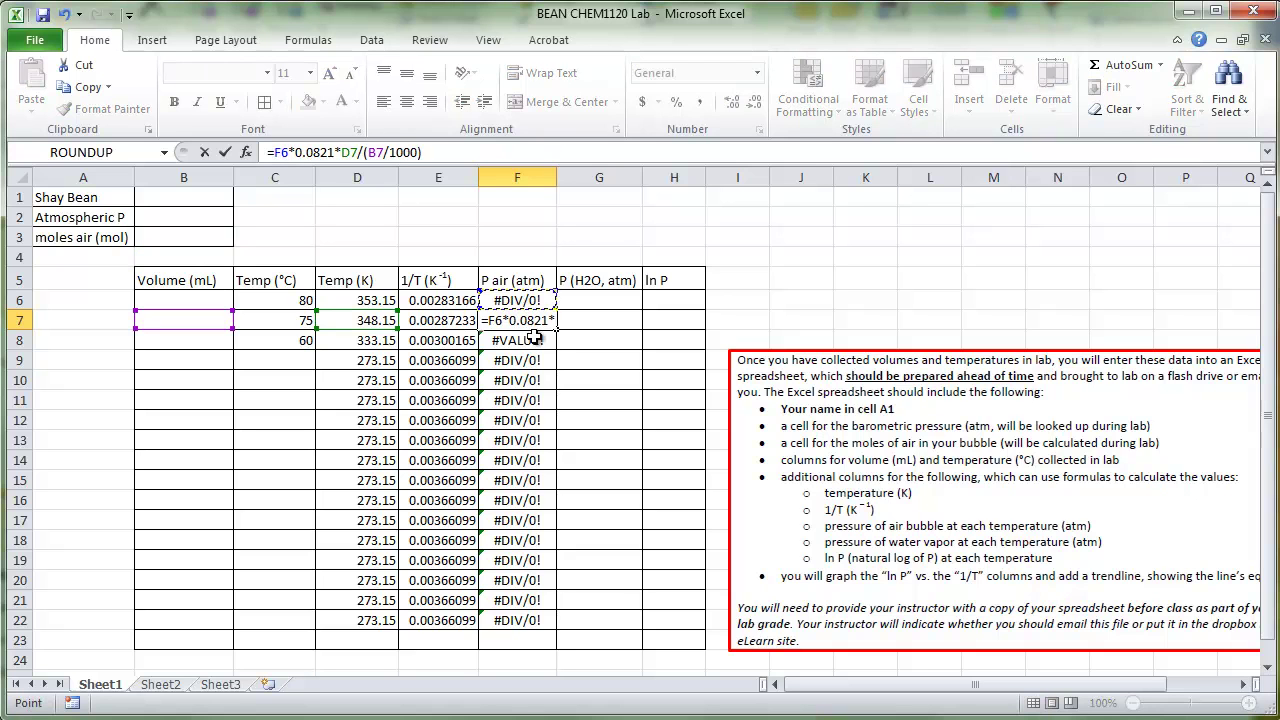
pyautogui.click(204, 152)
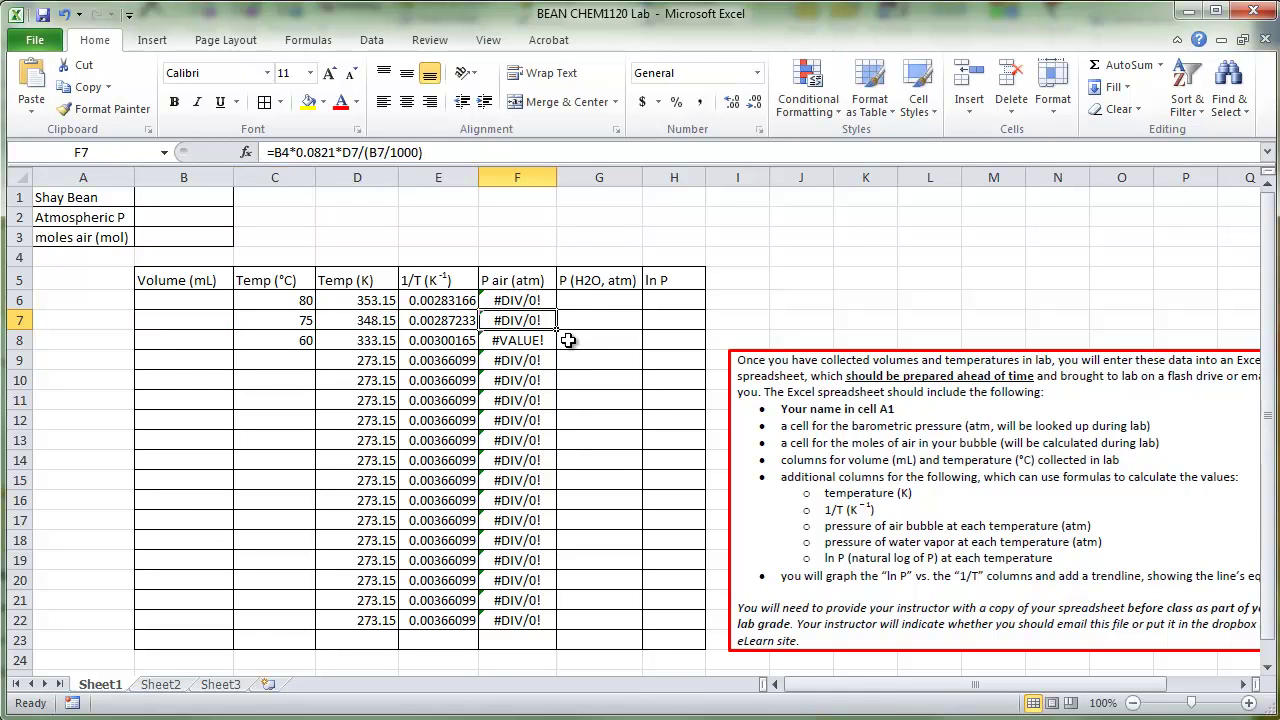
pyautogui.click(516, 303)
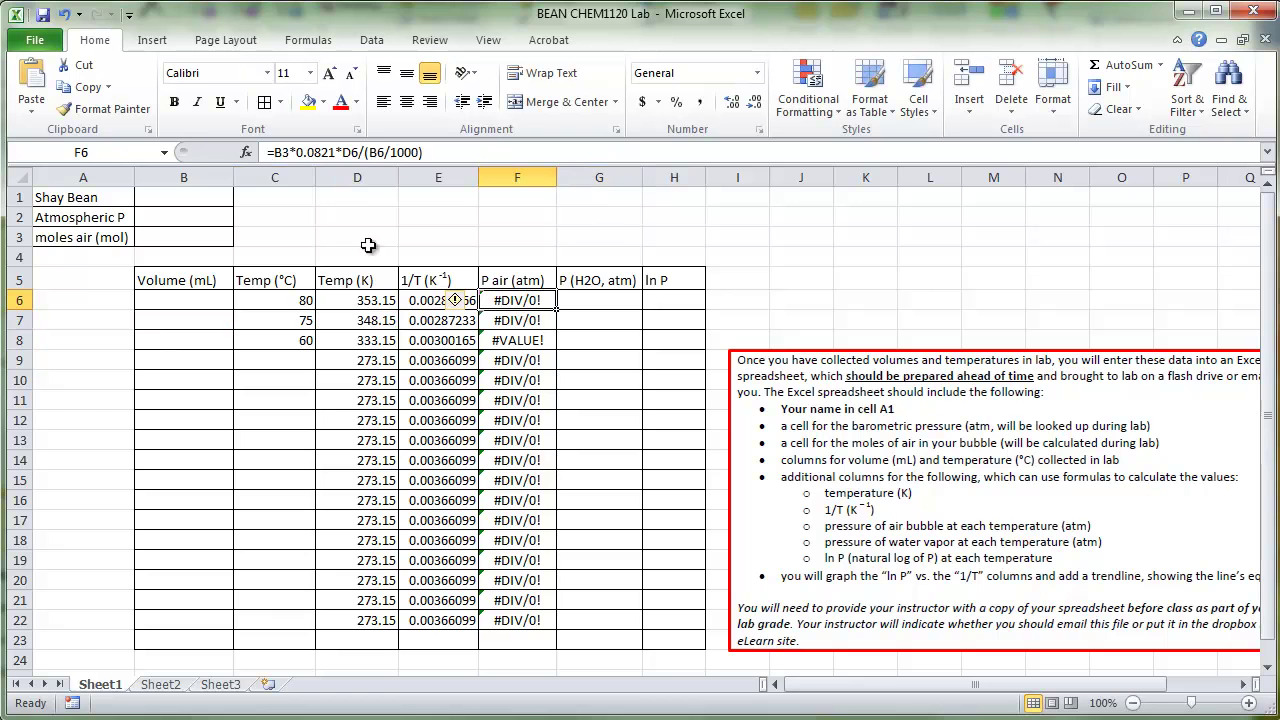
# Step: Change F6's formula to reference the moles cell absolutely as $B$3
pyautogui.click(279, 153)
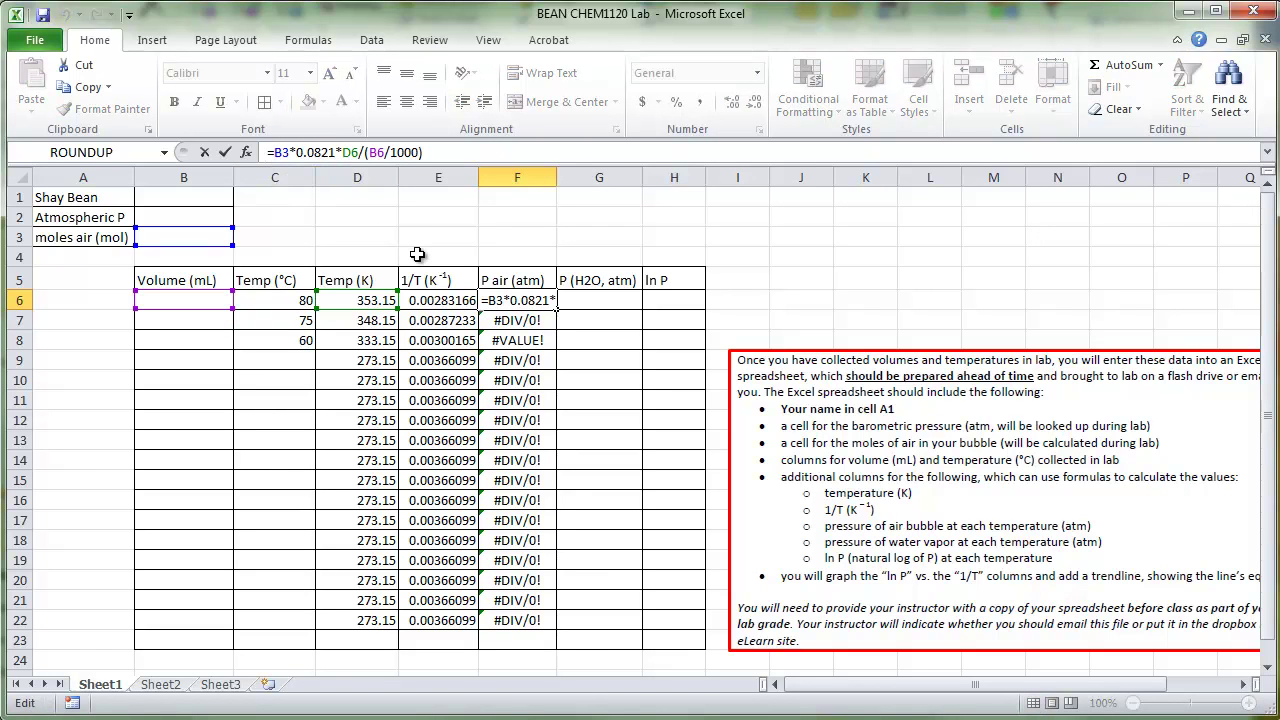
pyautogui.write('$')
pyautogui.press('Right')
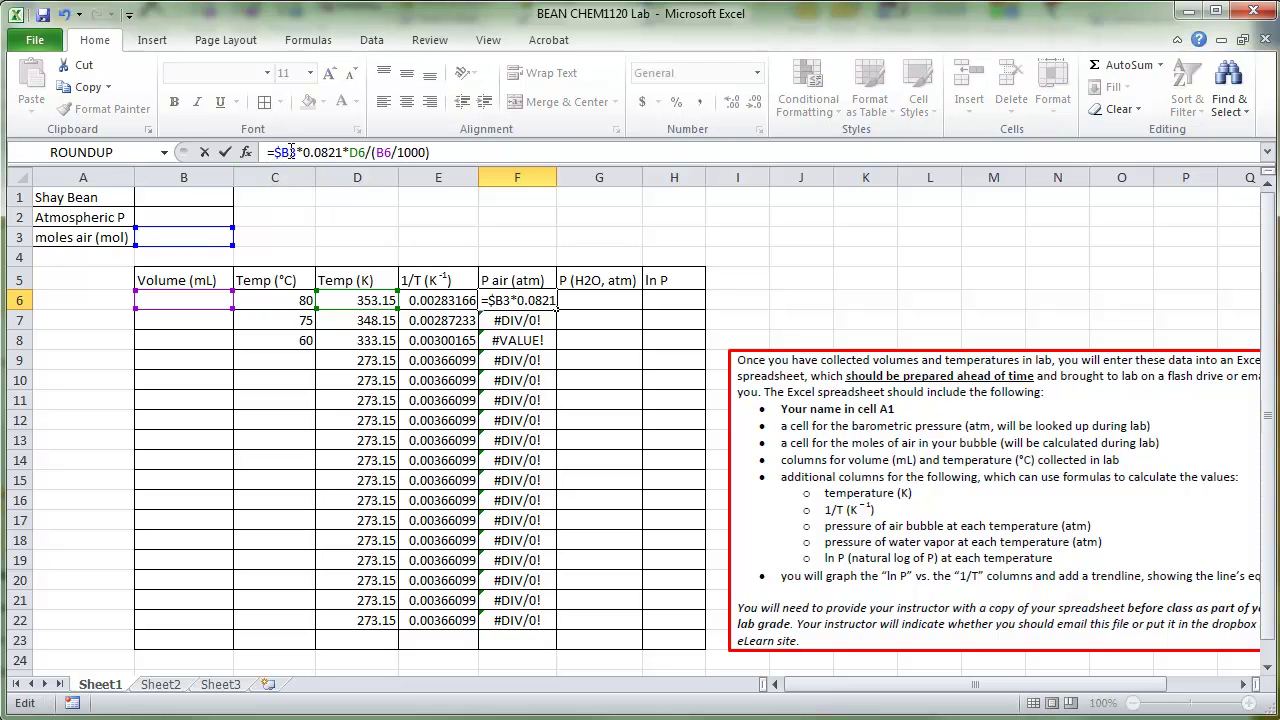
pyautogui.write('$')
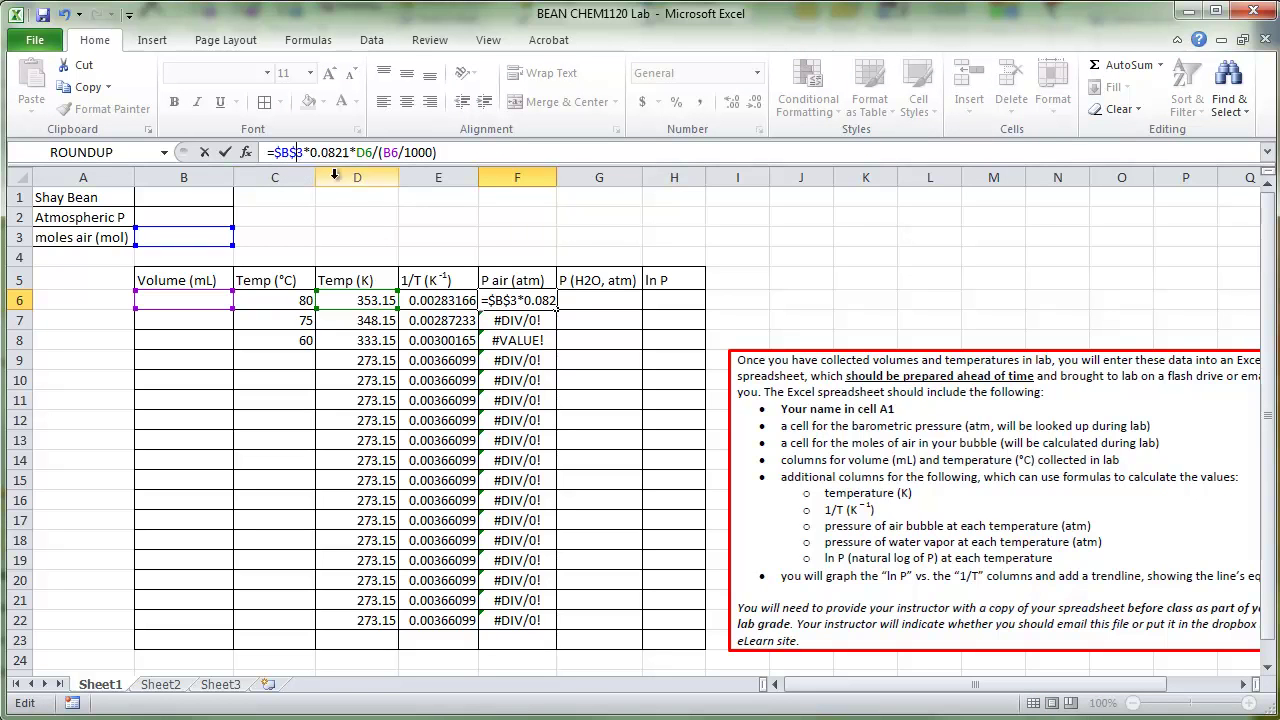
pyautogui.press('Return')
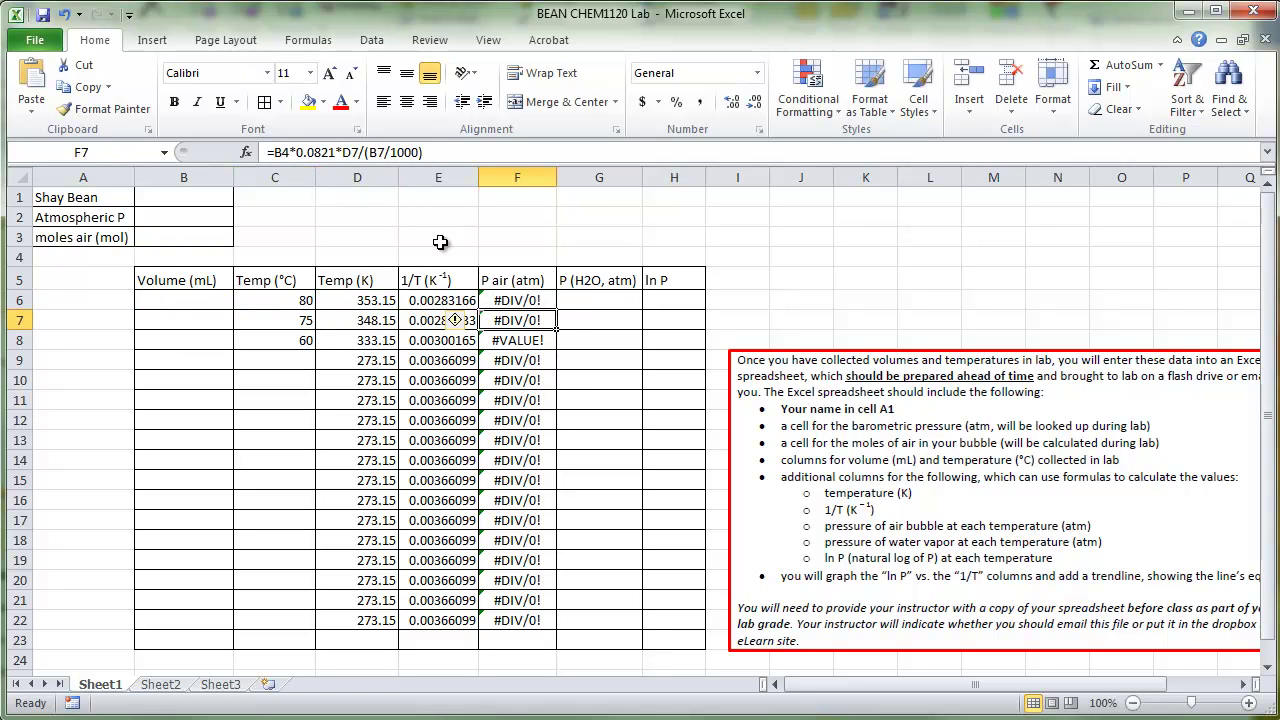
# Step: Fill the P air formula down to F22 and check the copied formulas in F7–F16
pyautogui.click(548, 303)
pyautogui.moveTo(557, 311); pyautogui.dragTo(558, 630)
pyautogui.click(503, 301)
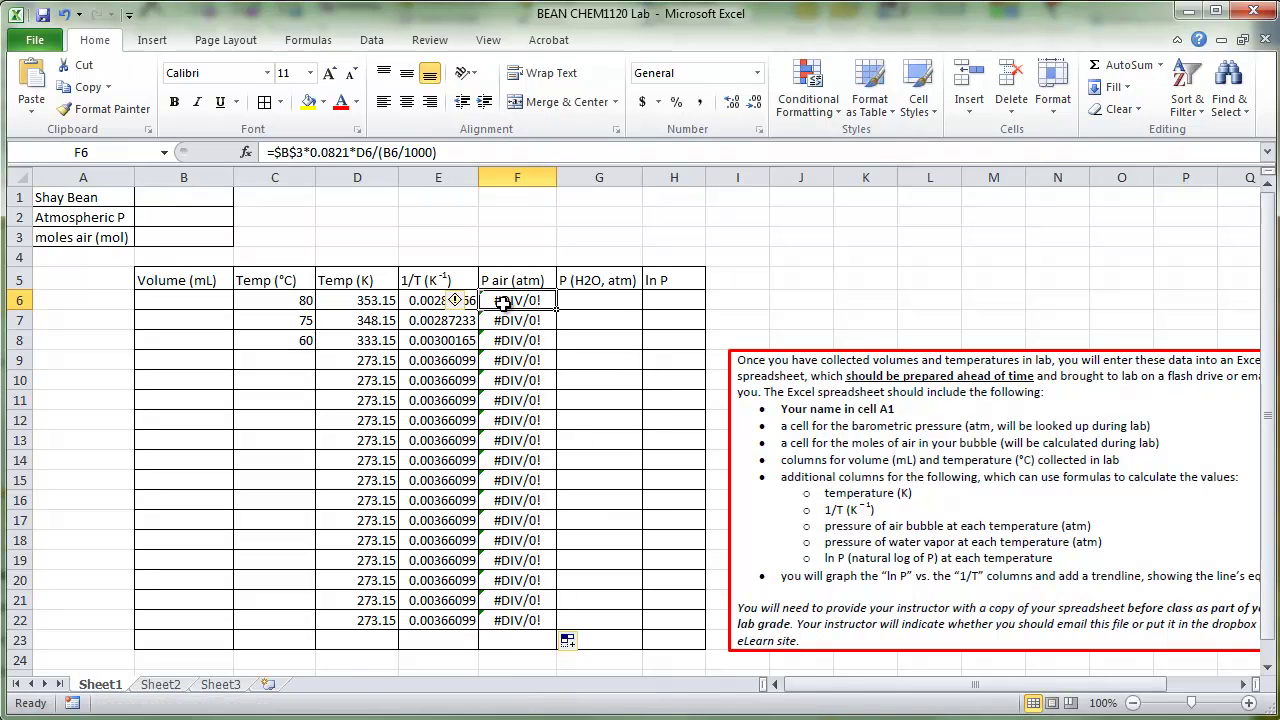
pyautogui.press('Down')
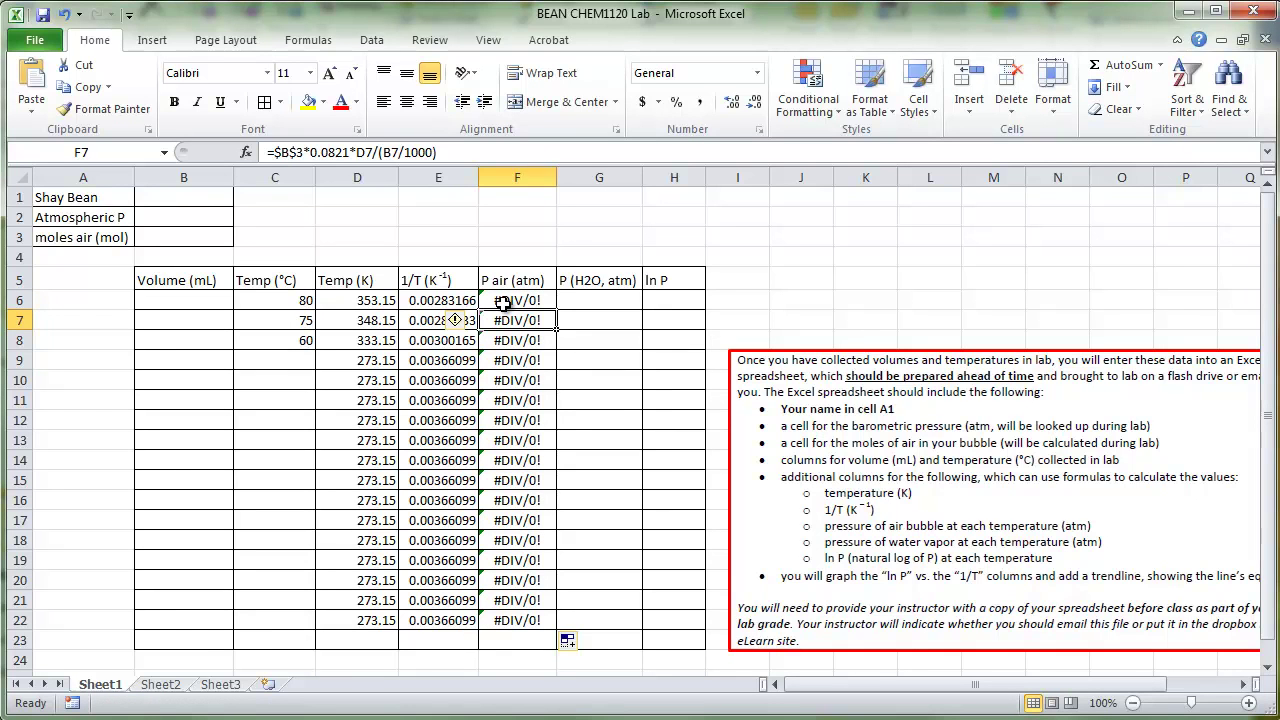
pyautogui.press('Down')
pyautogui.press('Down')
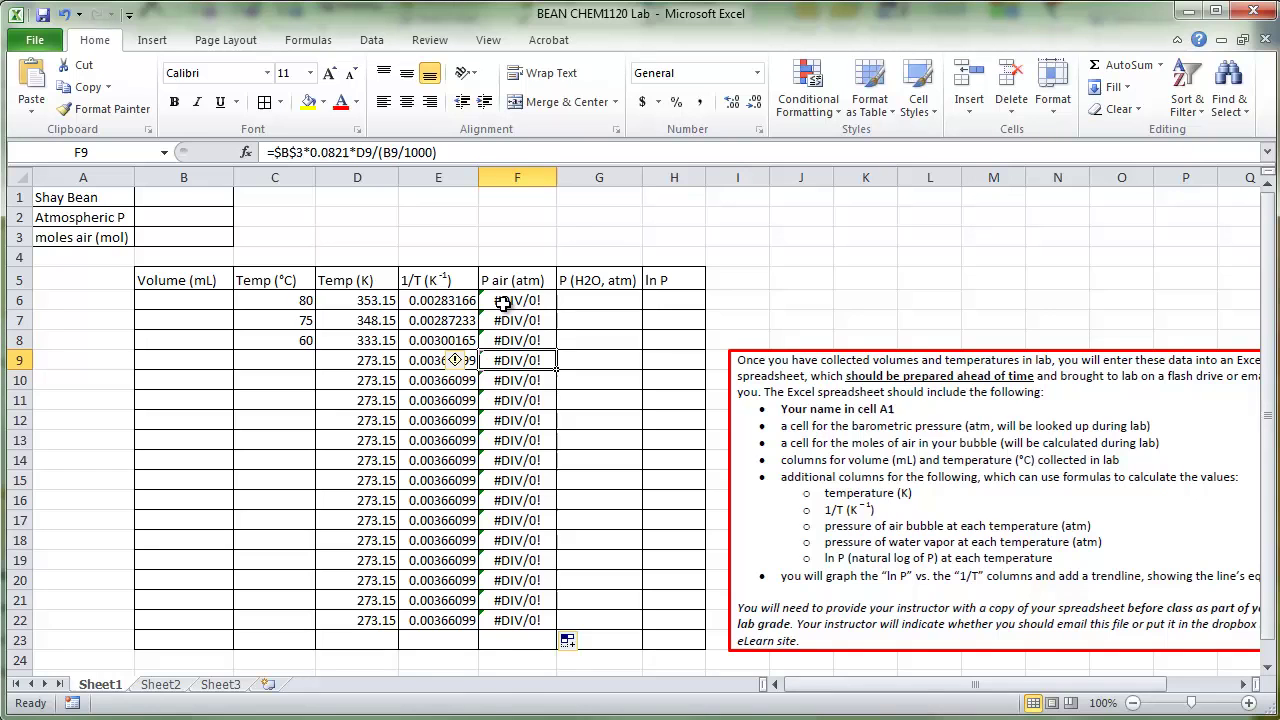
pyautogui.press('Down')
pyautogui.press('Down')
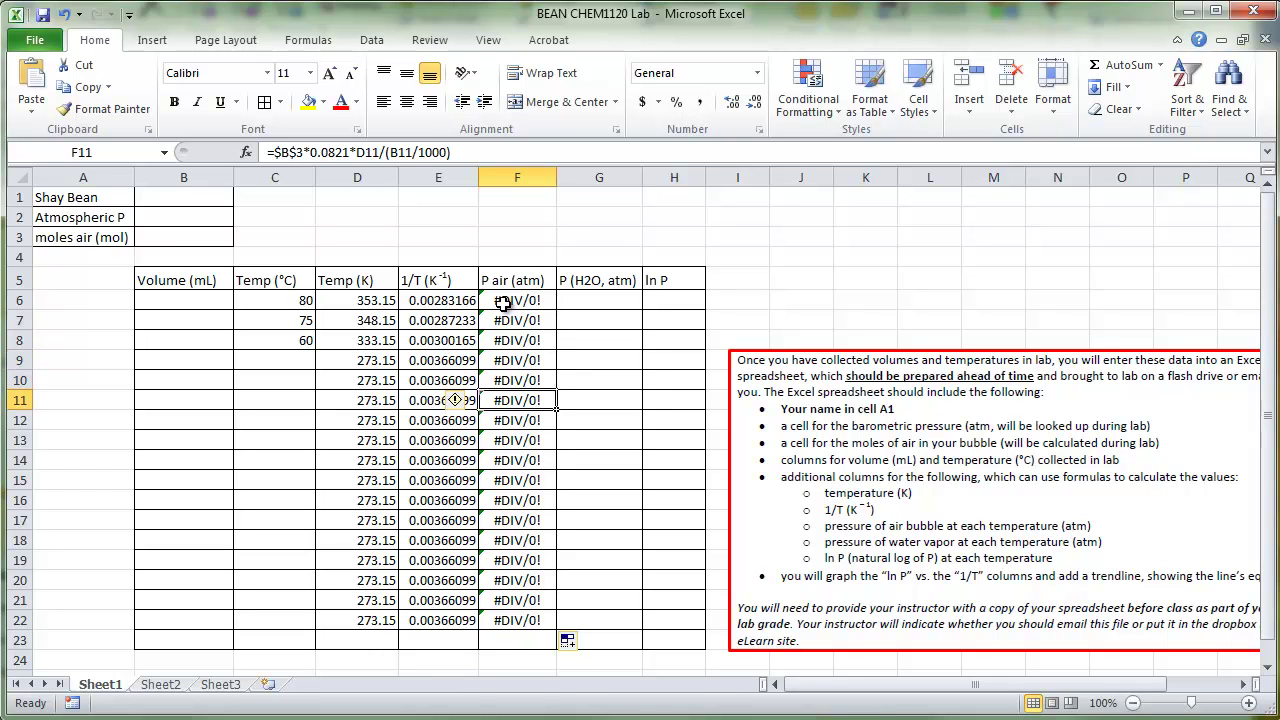
pyautogui.press('Down')
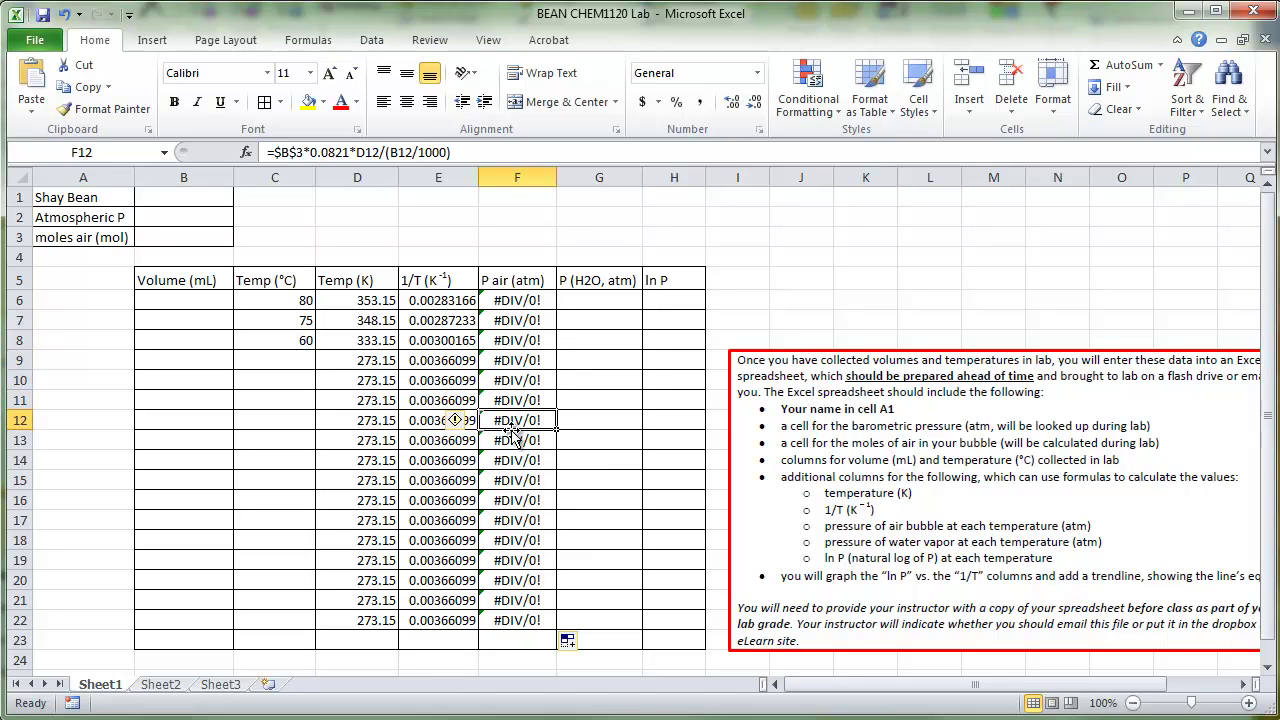
pyautogui.press('Down')
pyautogui.press('Down')
pyautogui.click(518, 505)
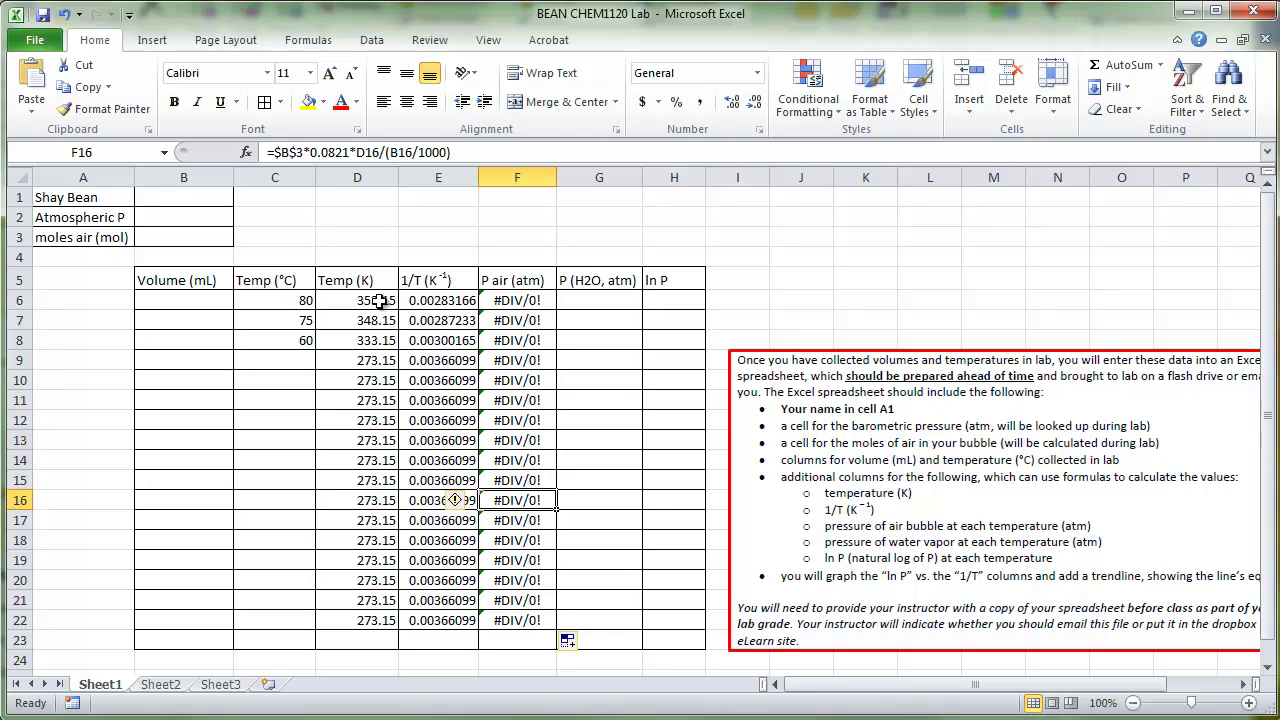
pyautogui.click(278, 152)
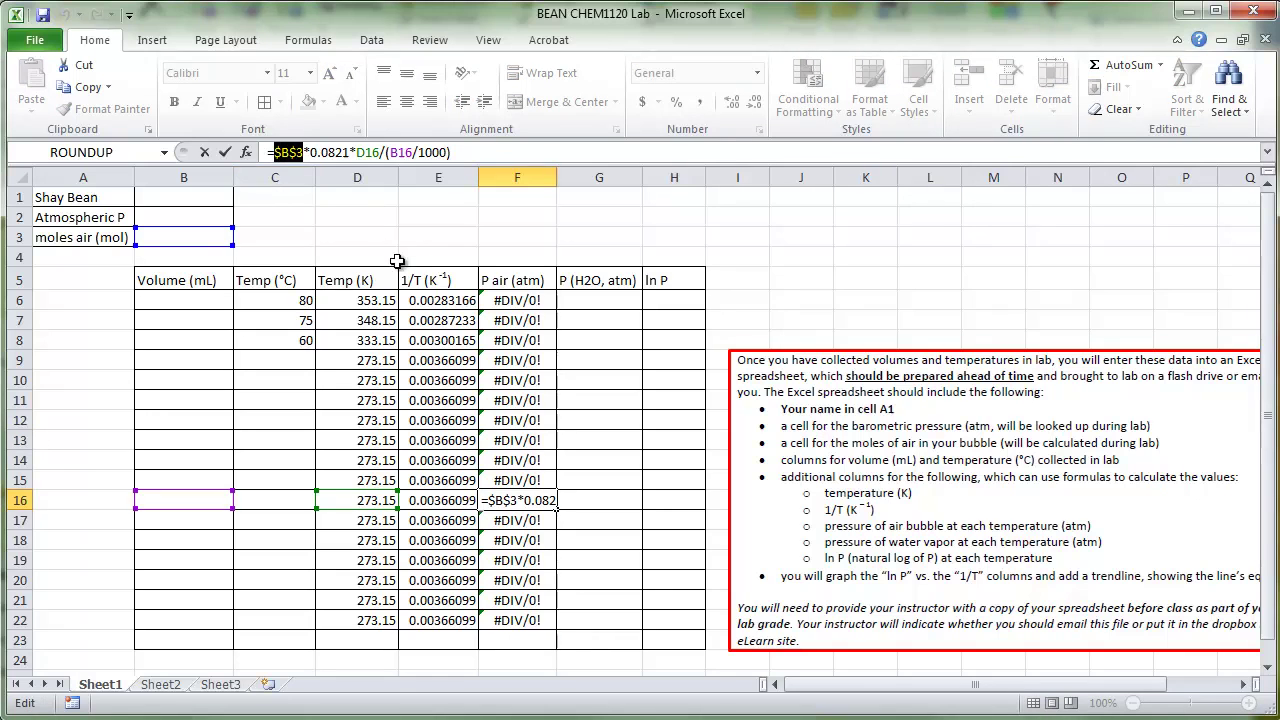
pyautogui.press('Return')
pyautogui.click(597, 300)
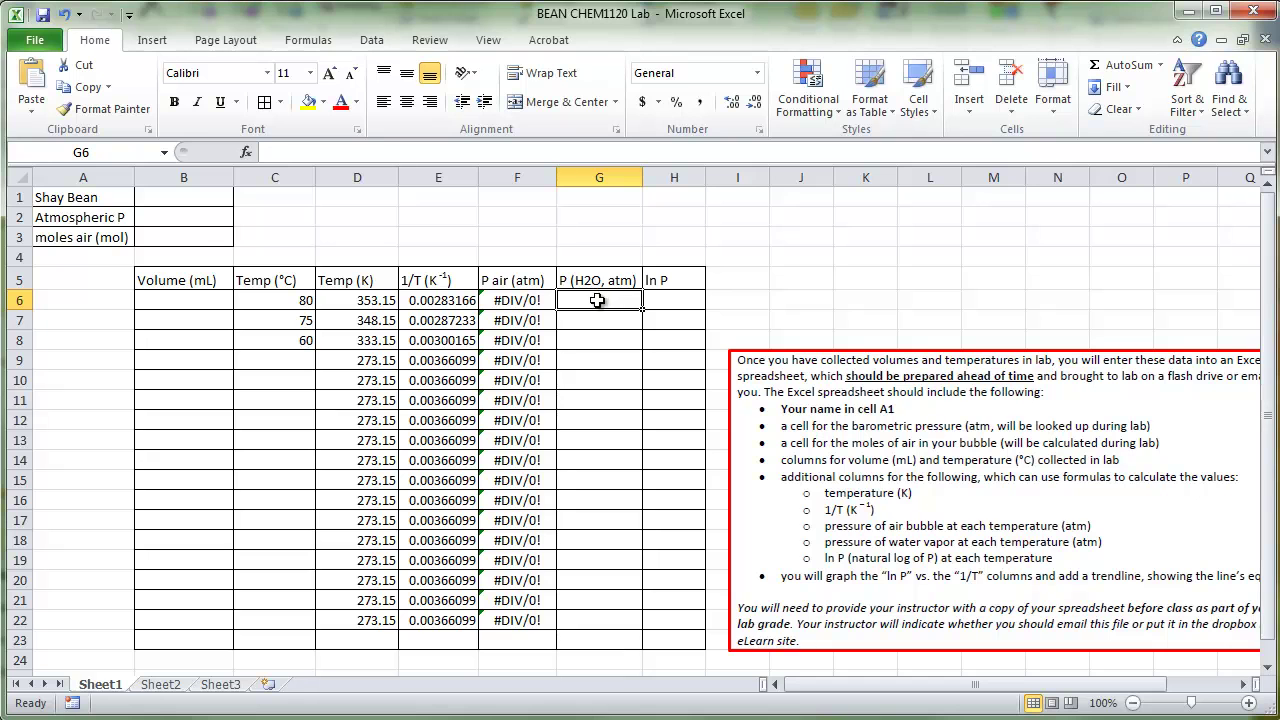
# Step: Enter =$B$2-F6 in G6 and fill it down through G22
pyautogui.doubleClick(175, 218)
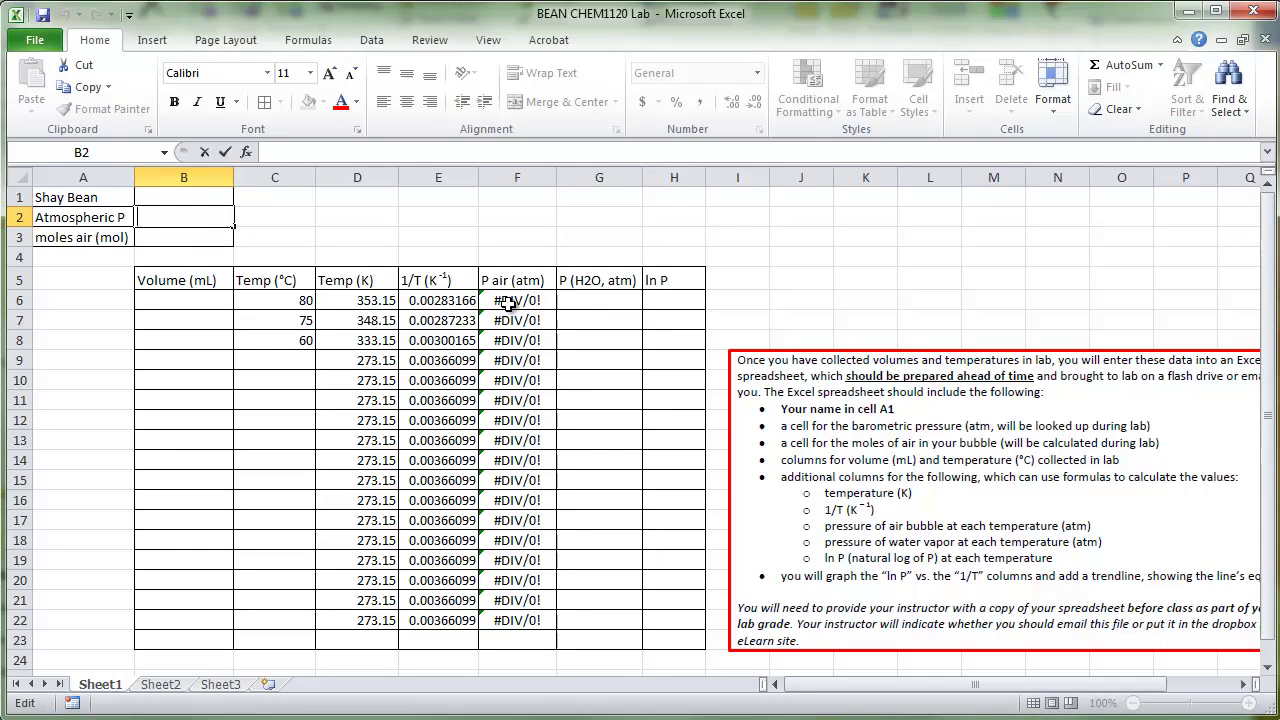
pyautogui.click(593, 296)
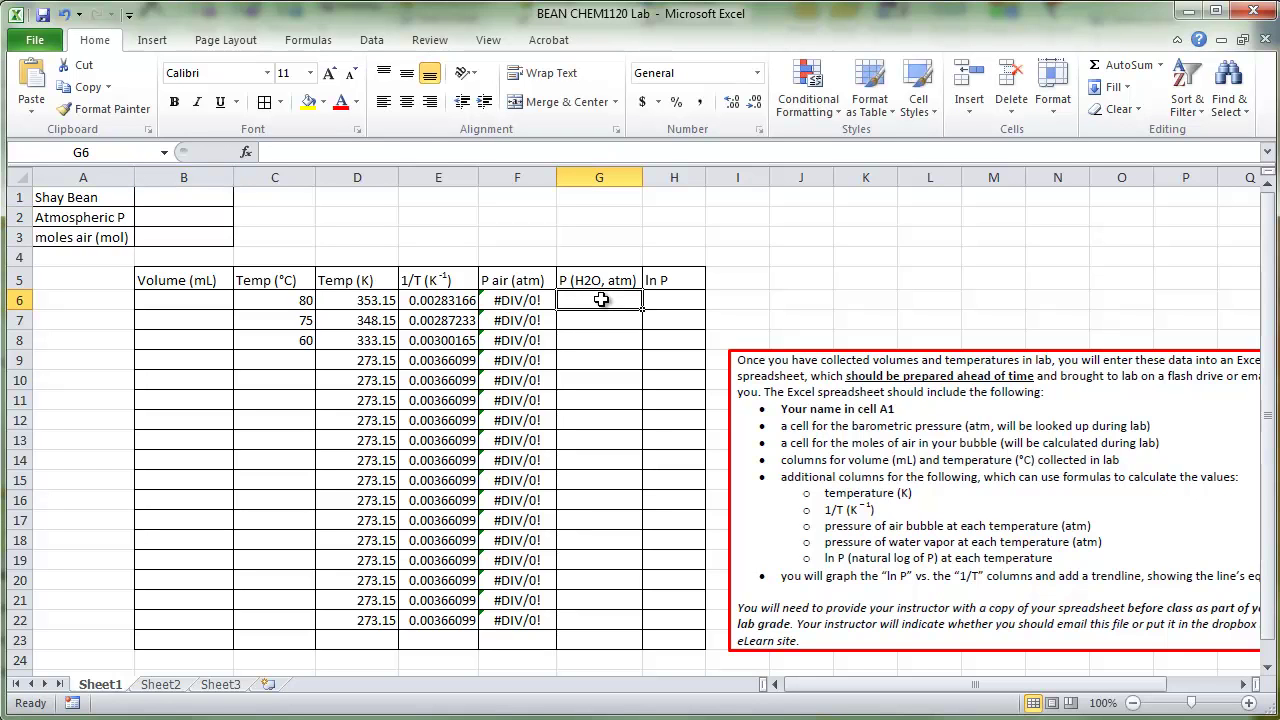
pyautogui.write('=')
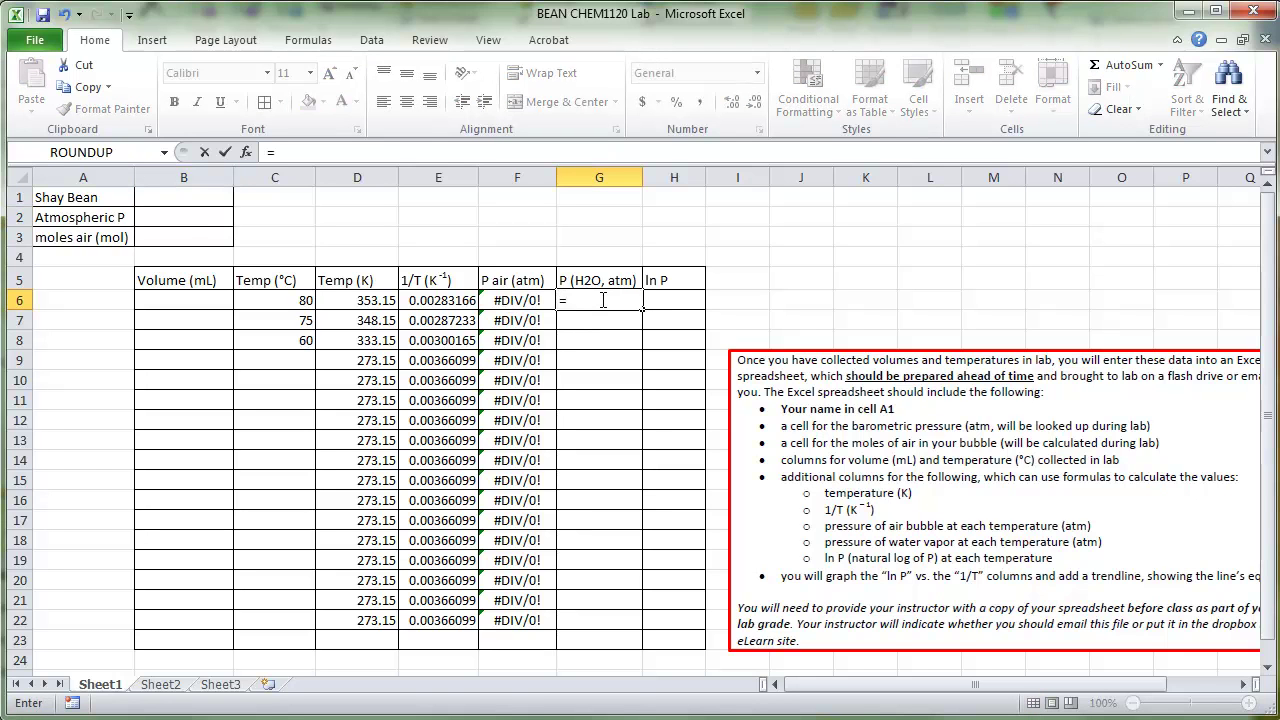
pyautogui.click(182, 219)
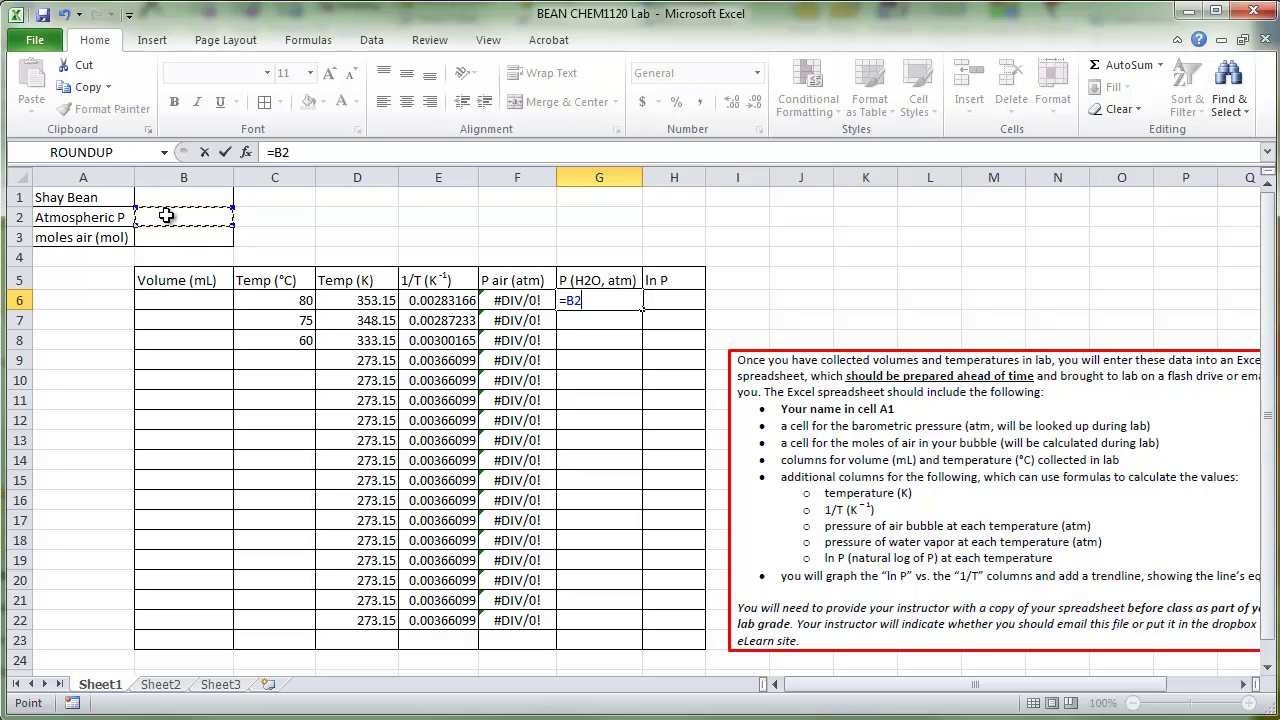
pyautogui.write('-')
pyautogui.click(527, 301)
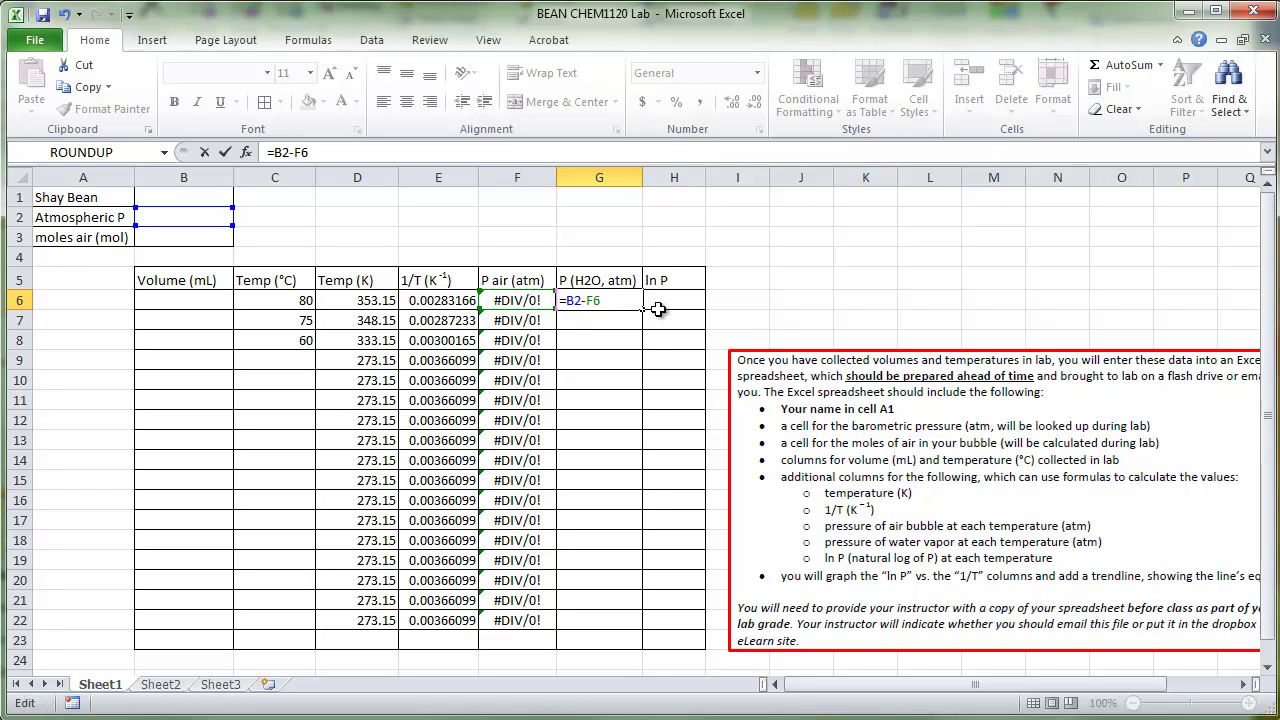
pyautogui.write('$B')
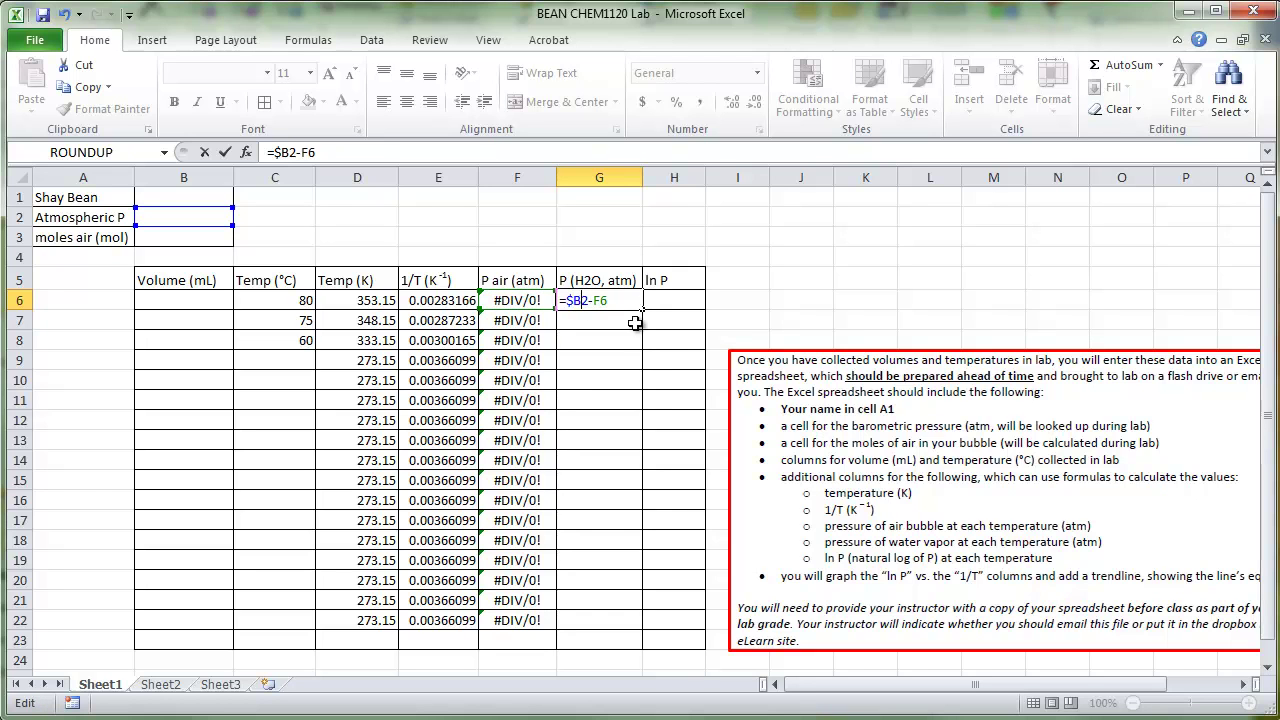
pyautogui.write('$')
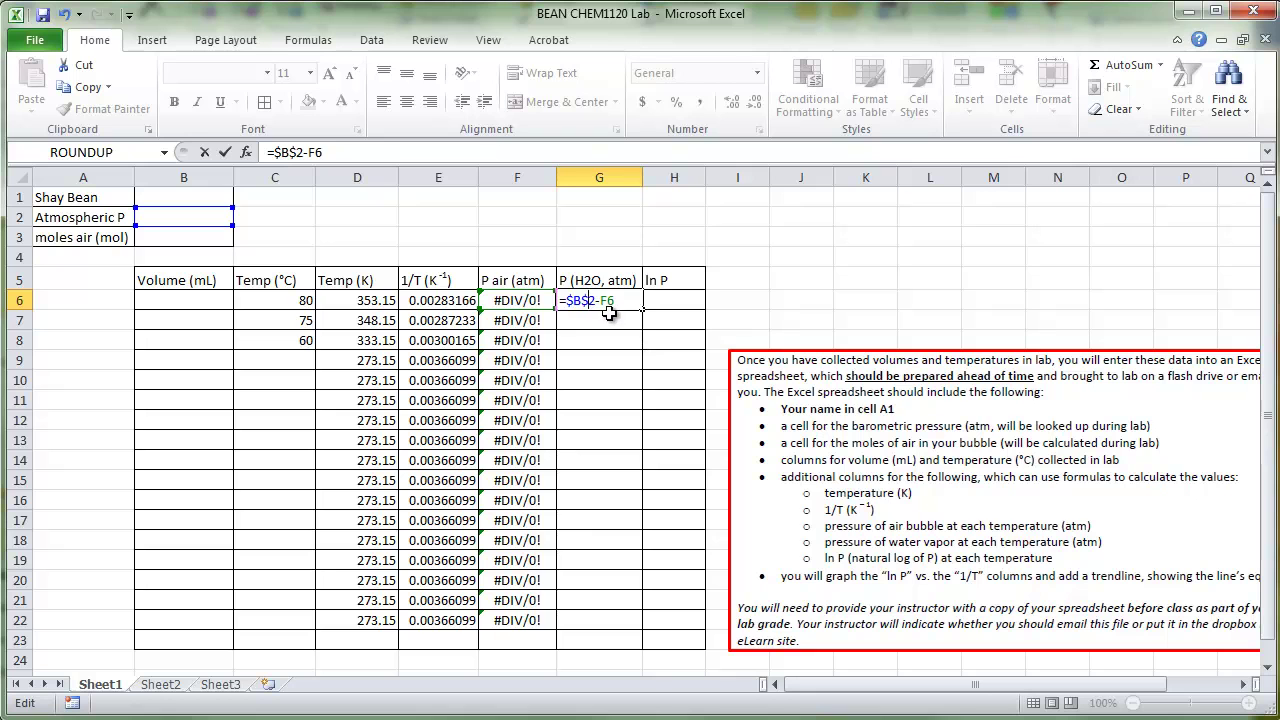
pyautogui.press('Return')
pyautogui.click(592, 300)
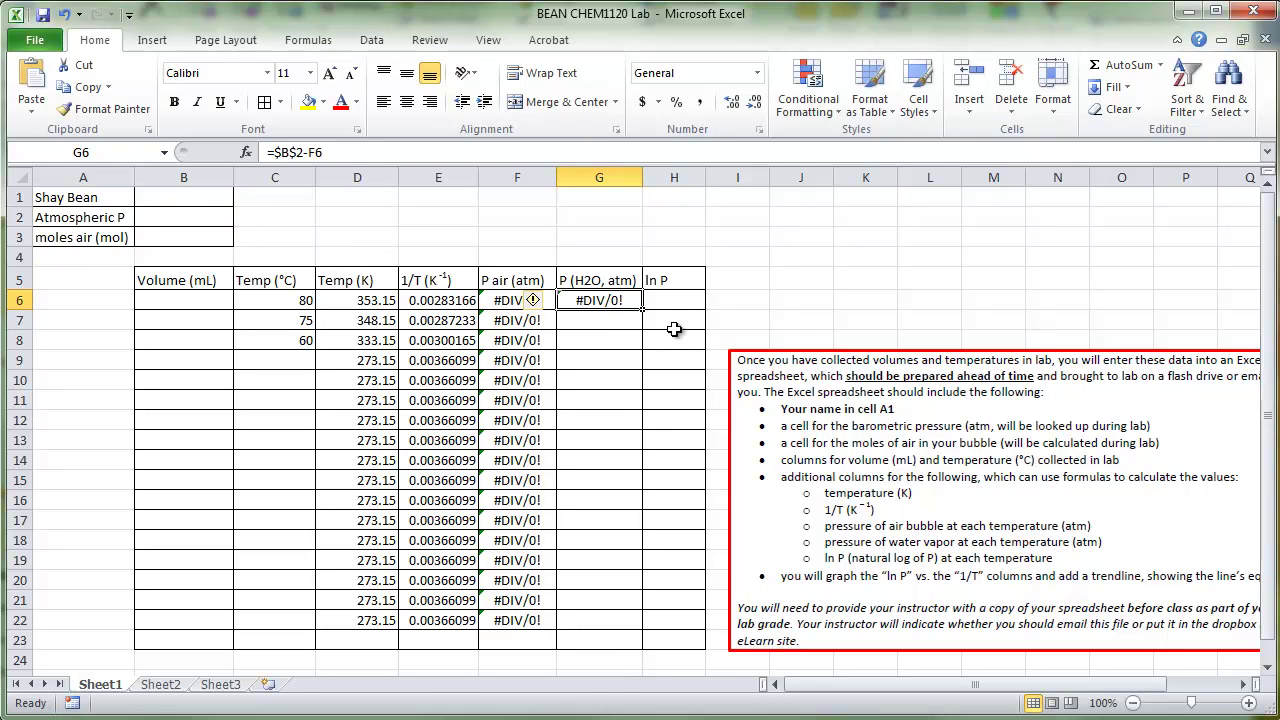
pyautogui.moveTo(642, 310); pyautogui.dragTo(641, 640)
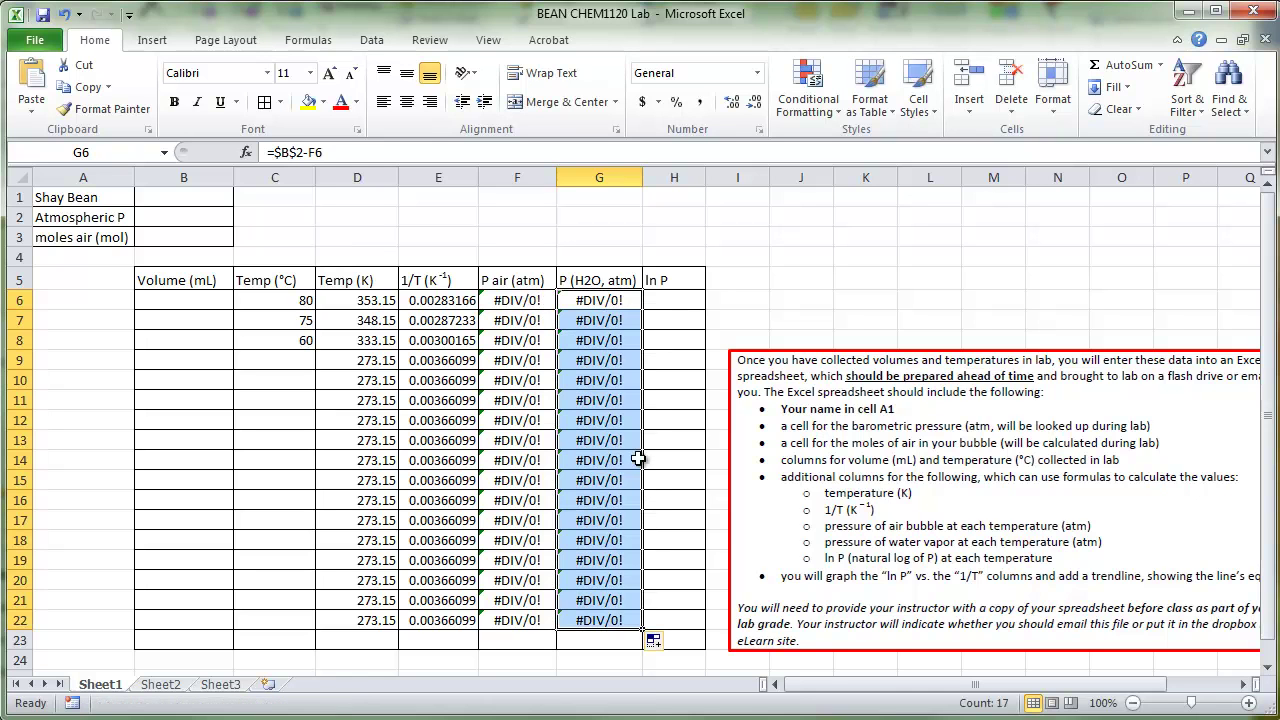
# Step: Enter =ln(G6) in H6 and fill it down through H22
pyautogui.click(670, 302)
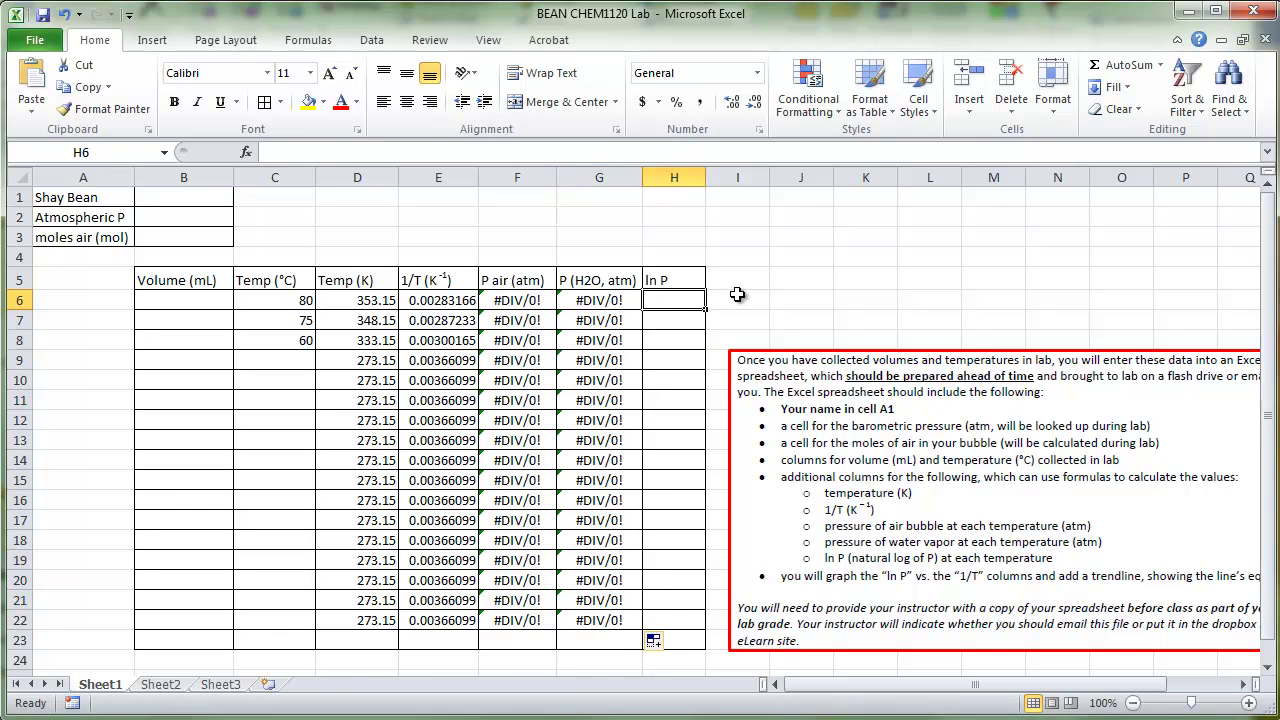
pyautogui.write('=')
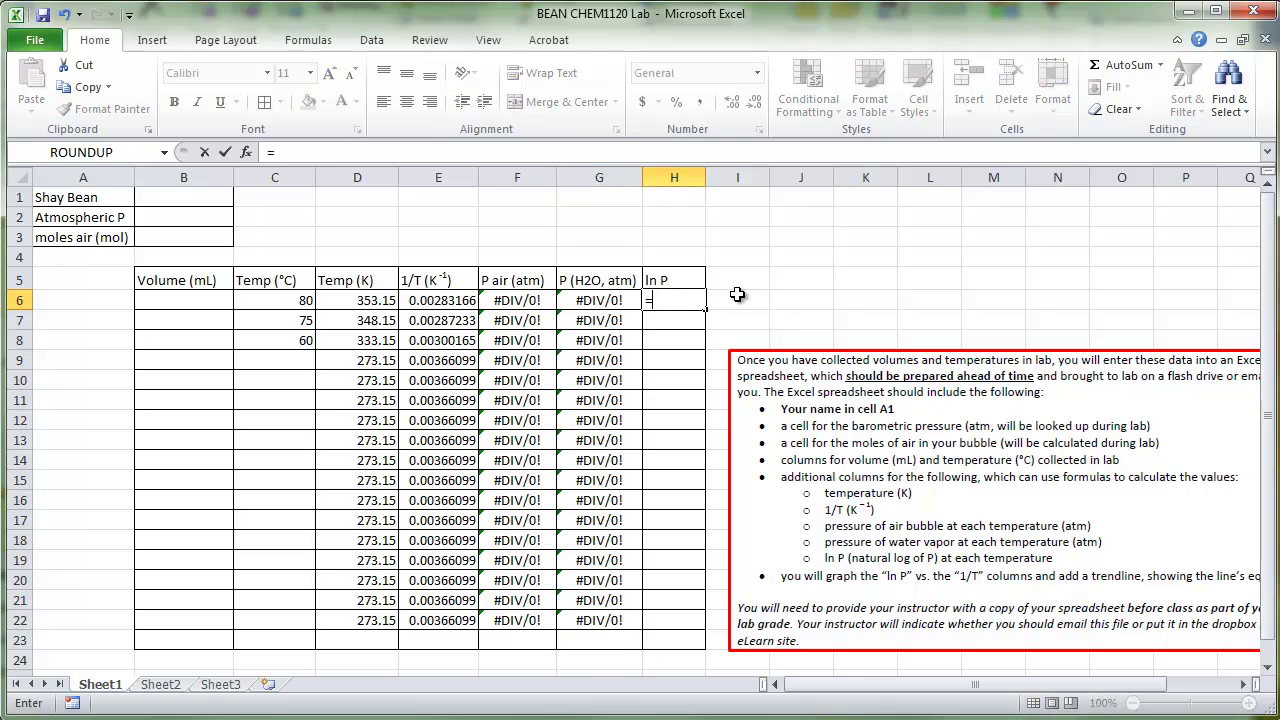
pyautogui.write('ln(')
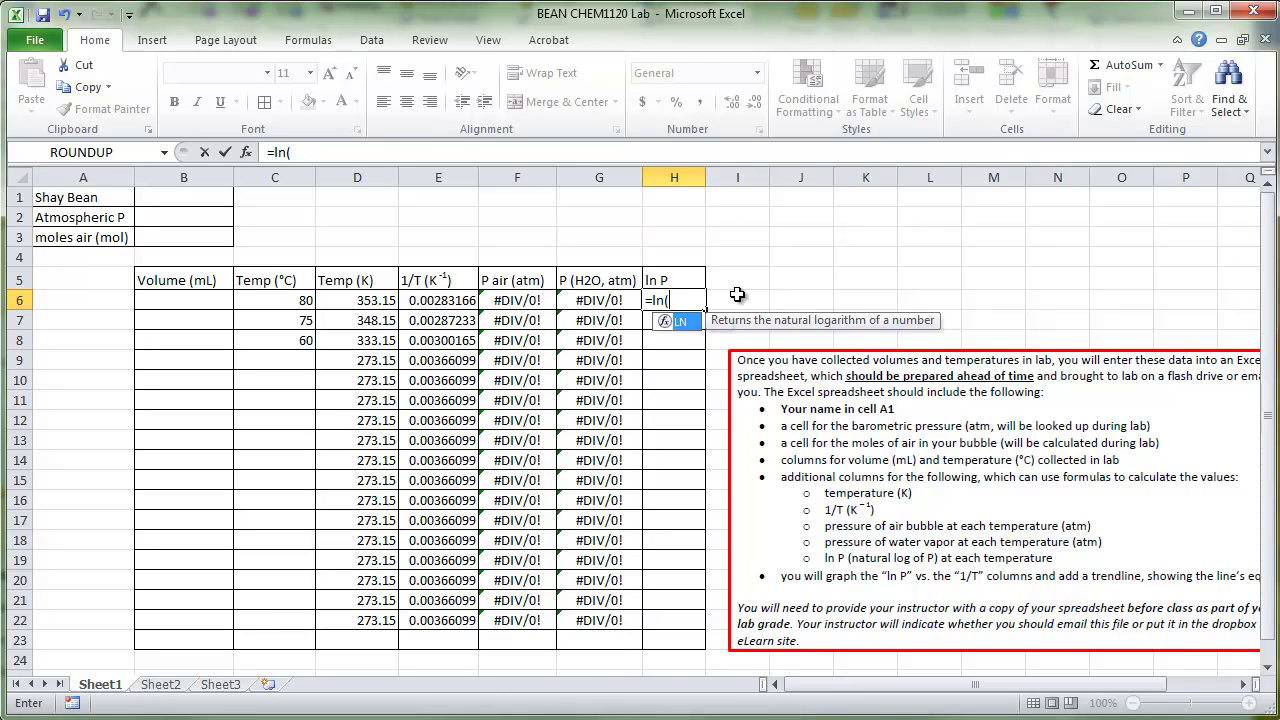
pyautogui.click(605, 299)
pyautogui.write(')')
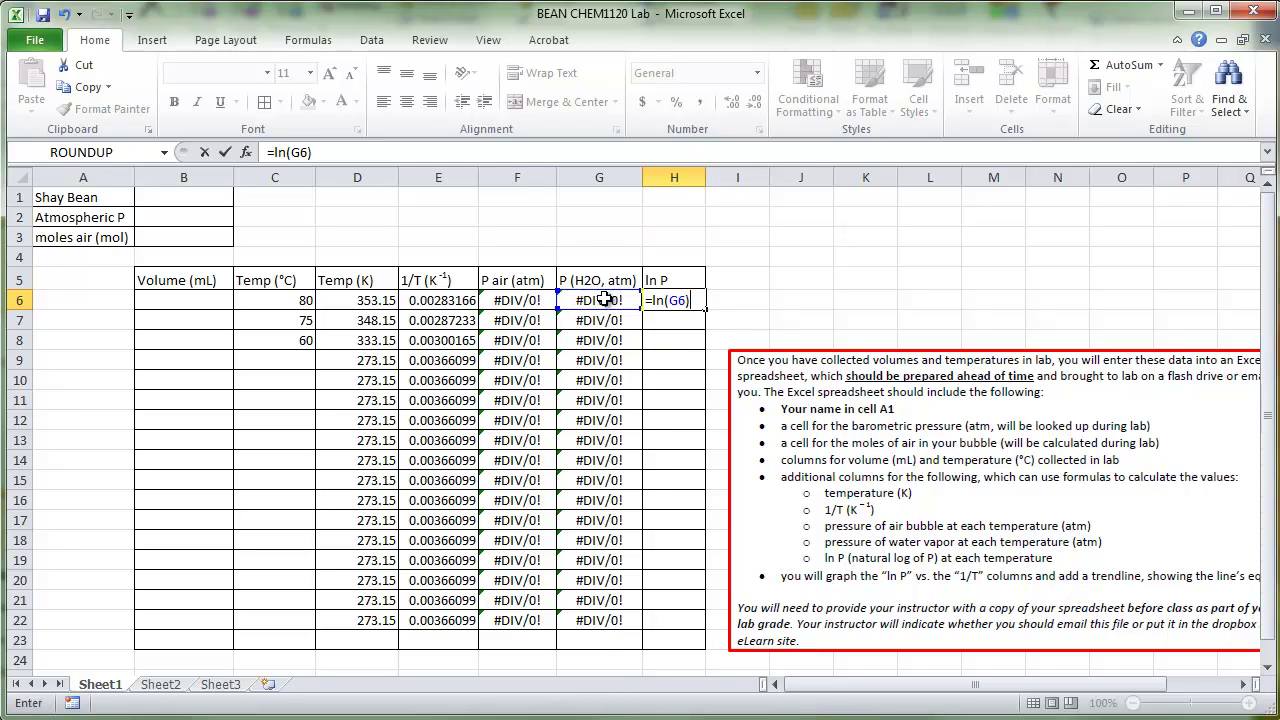
pyautogui.press('Return')
pyautogui.click(684, 300)
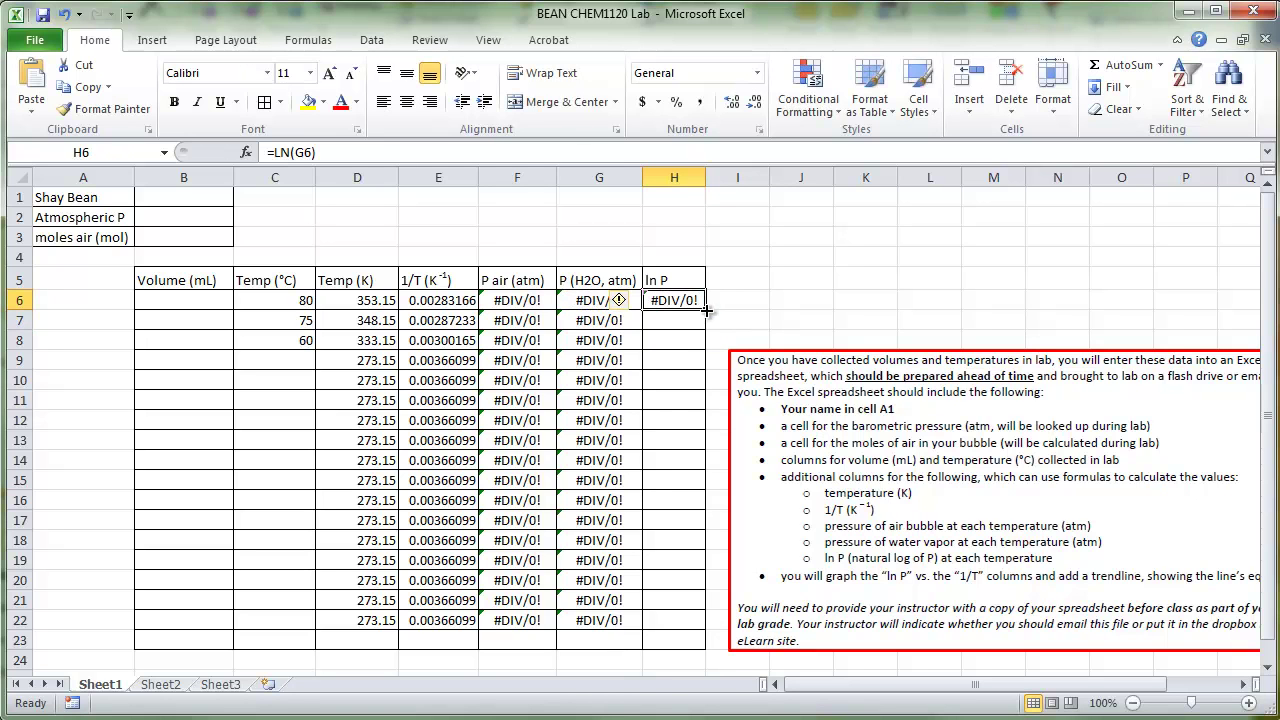
pyautogui.moveTo(707, 313); pyautogui.dragTo(700, 620)
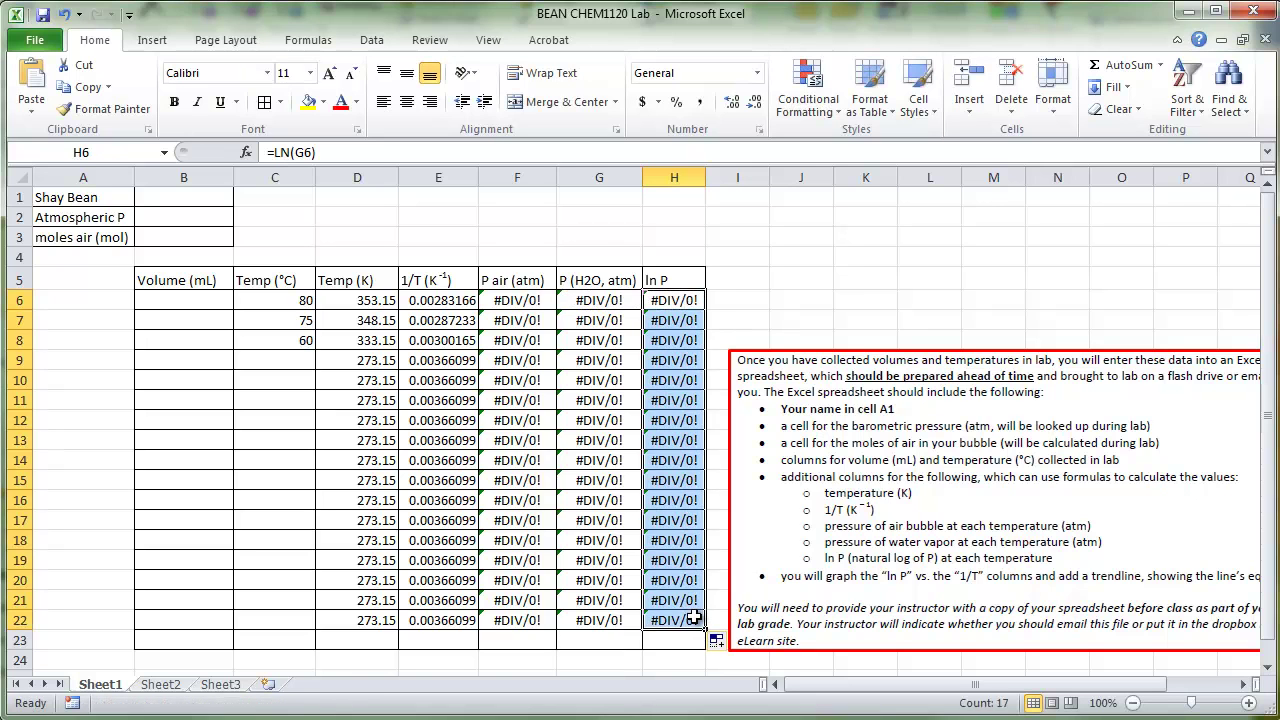
pyautogui.click(668, 565)
pyautogui.moveTo(208, 294); pyautogui.dragTo(274, 618)
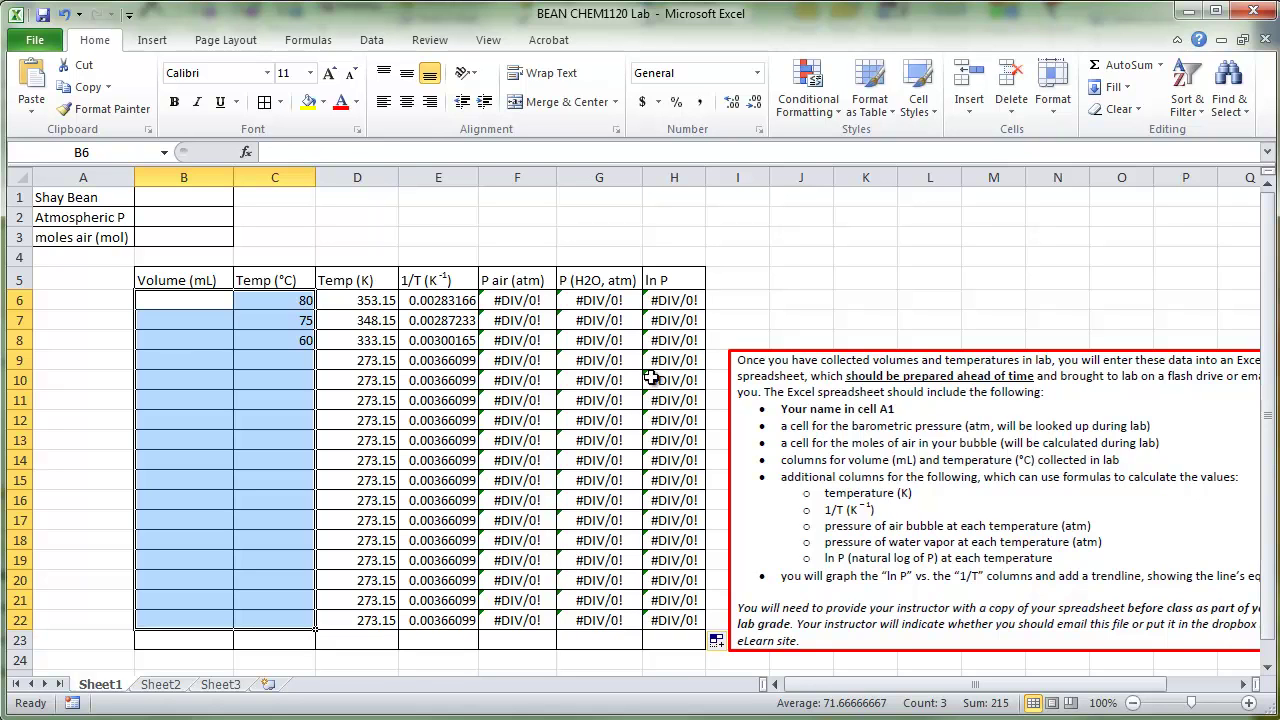
pyautogui.click(428, 276)
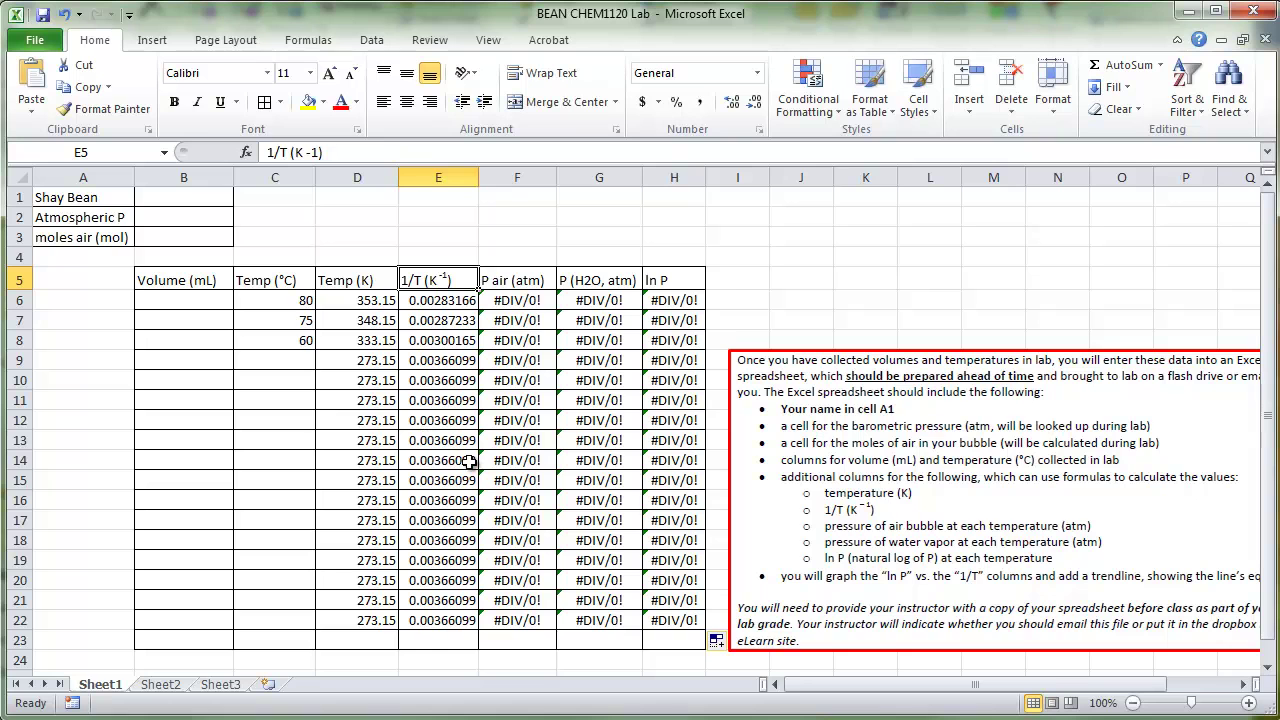